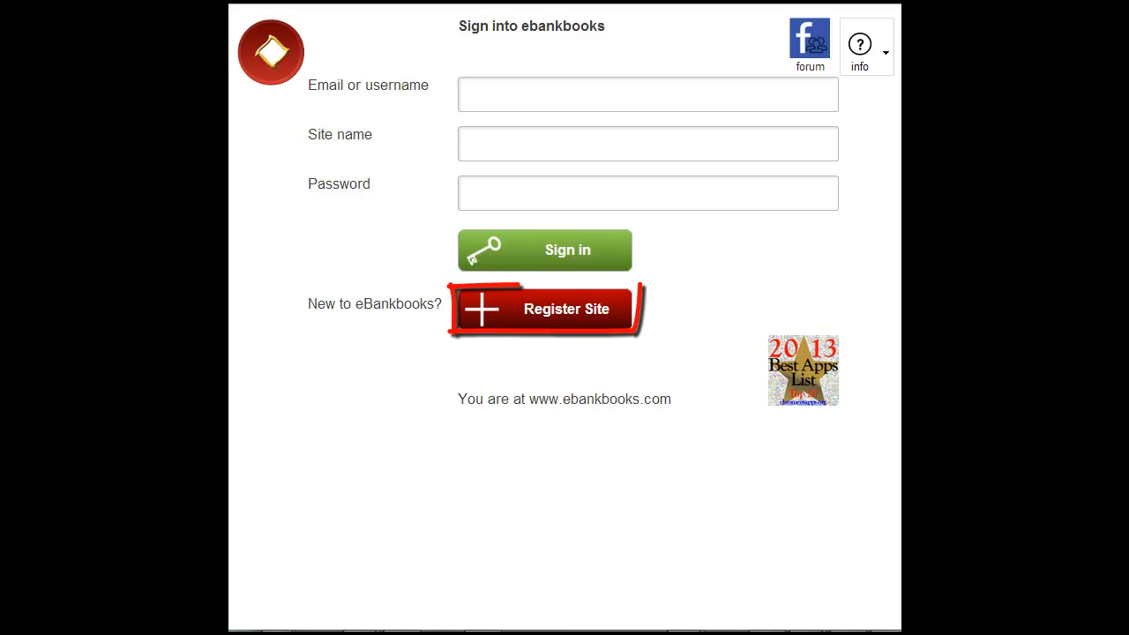
- Open the free account registration form and accept the user agreement
{"action": "left_click", "coordinate": [540, 309]}
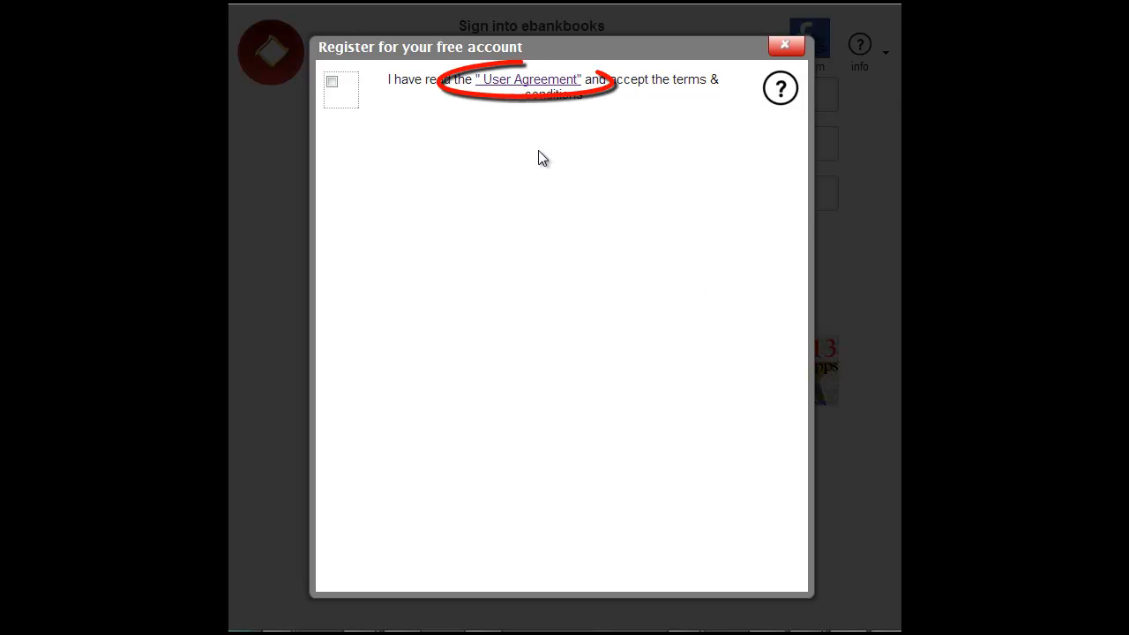
{"action": "left_click", "coordinate": [502, 87]}
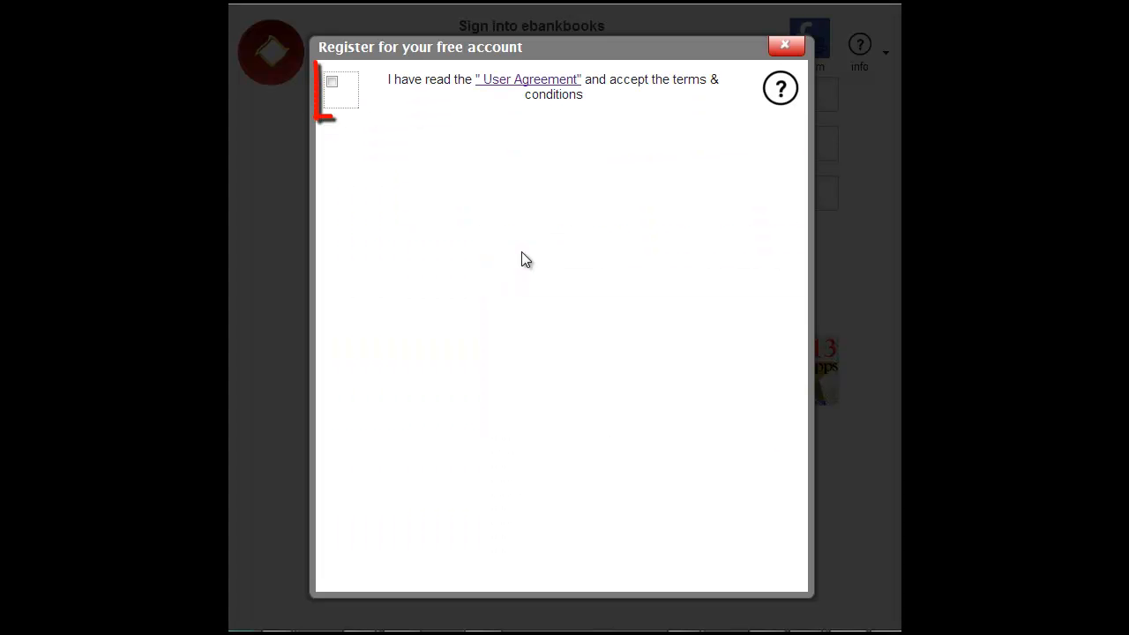
{"action": "left_click", "coordinate": [335, 84]}
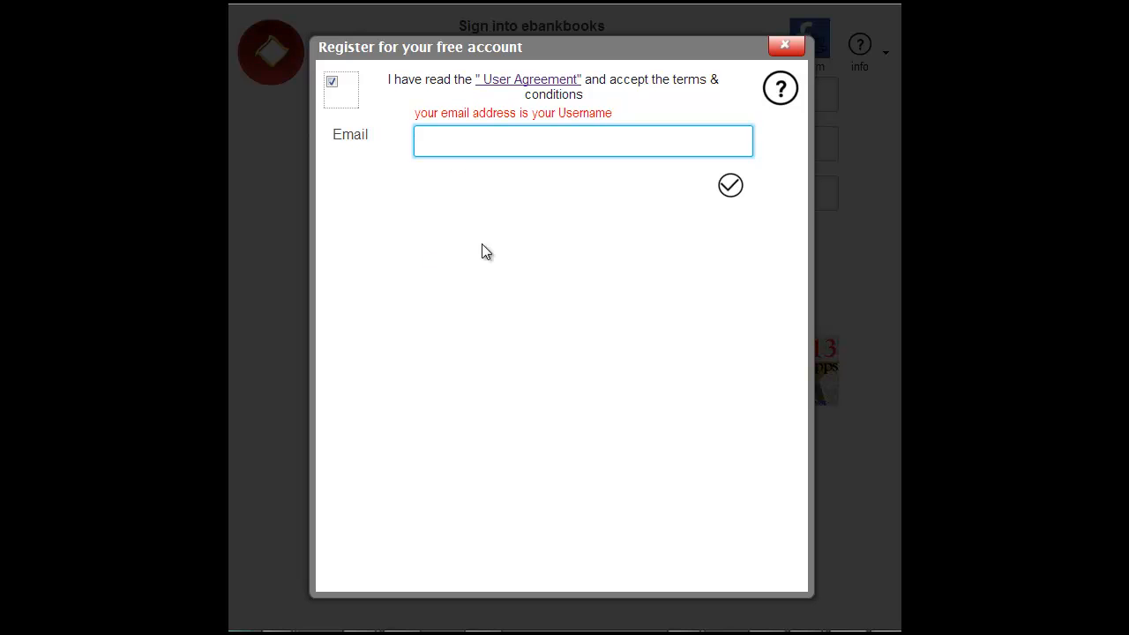
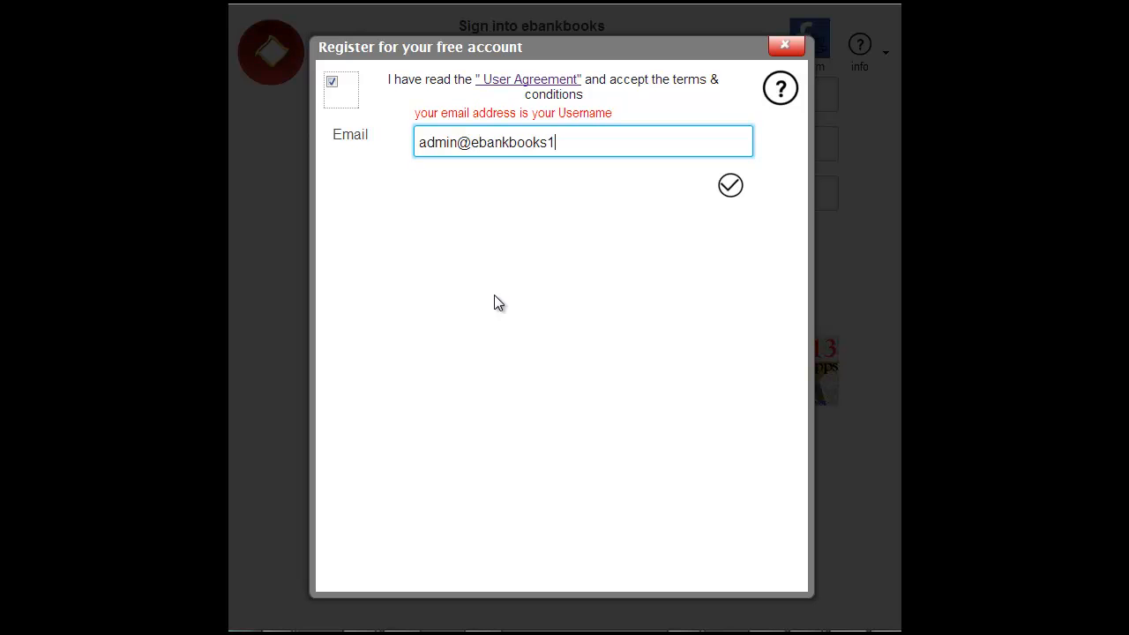
- Enter and confirm the admin email address, then name the site 'ebankbooks test 1'
{"action": "left_click", "coordinate": [729, 187]}
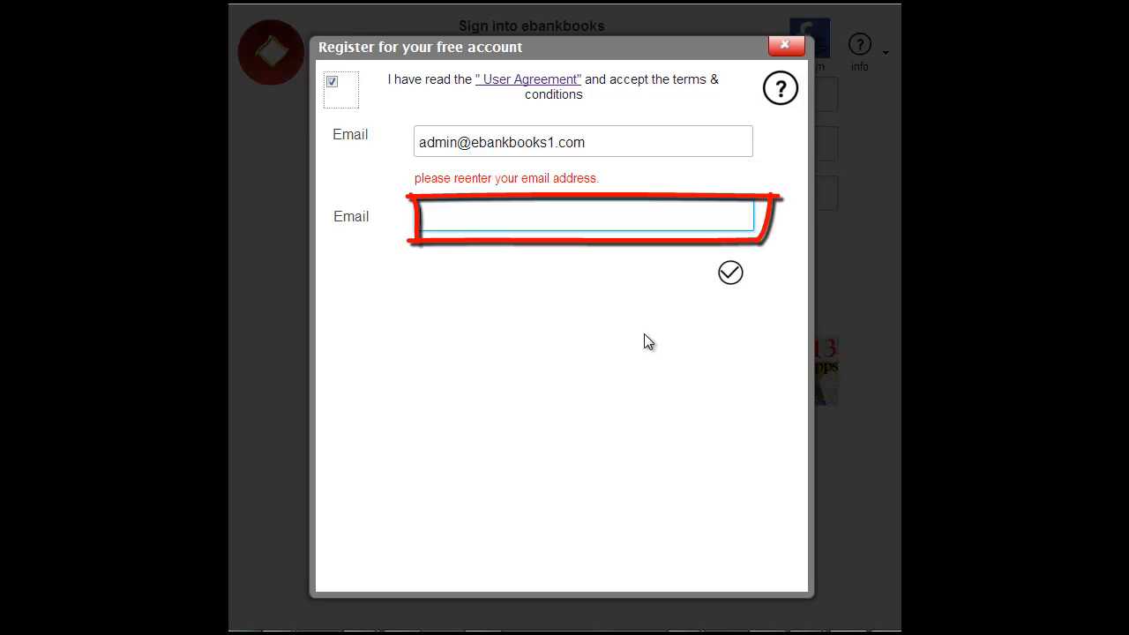
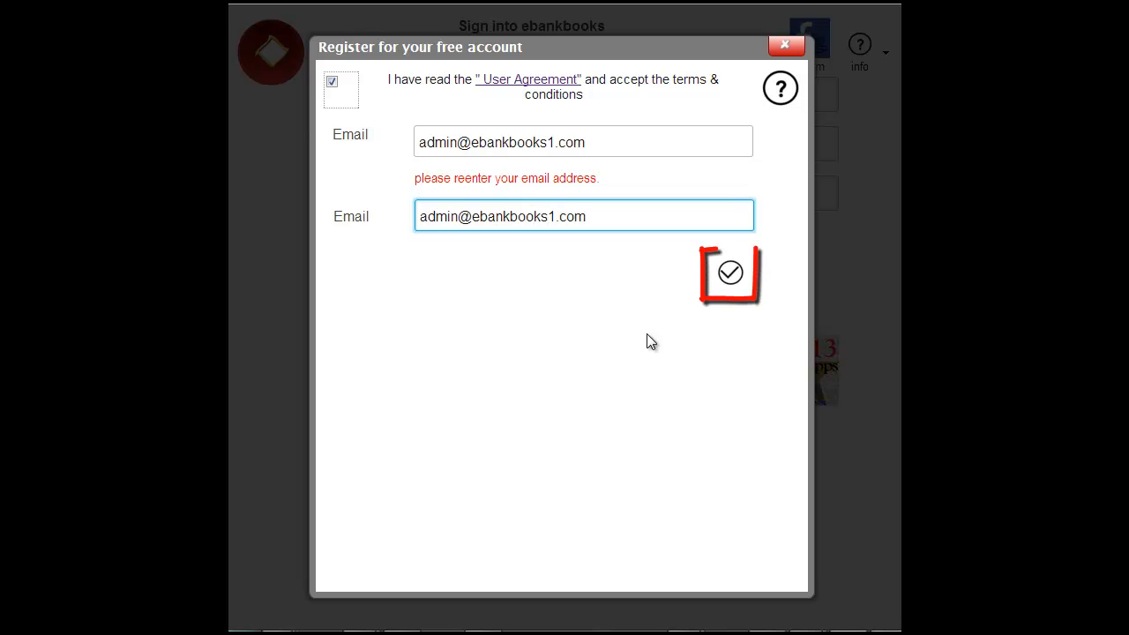
{"action": "left_click", "coordinate": [730, 273]}
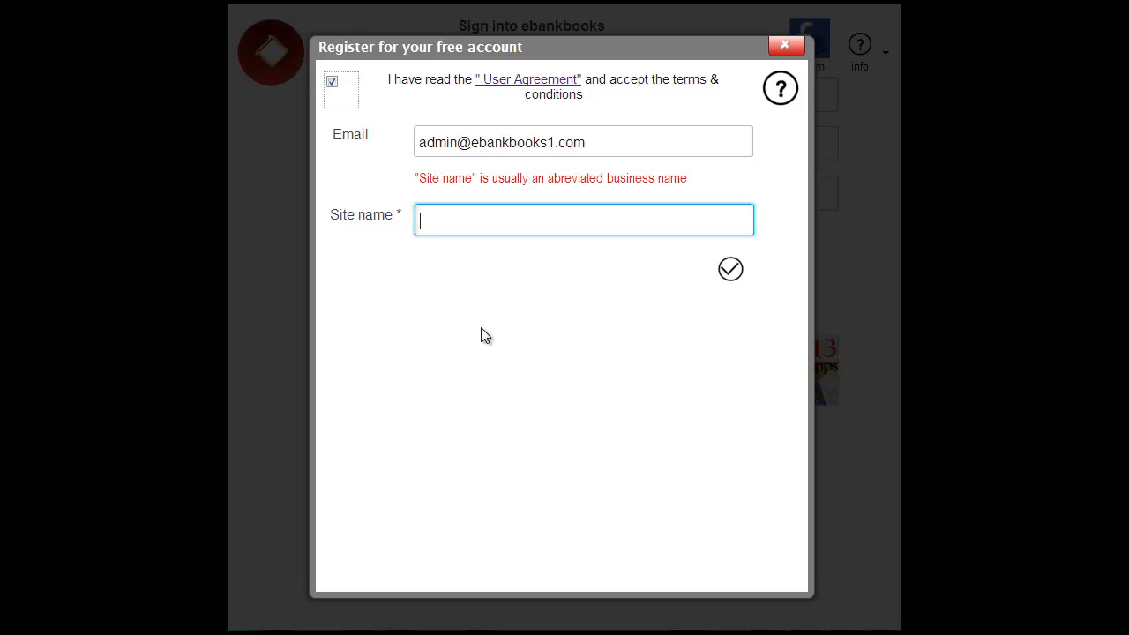
{"action": "type", "text": "ebankbooks test"}
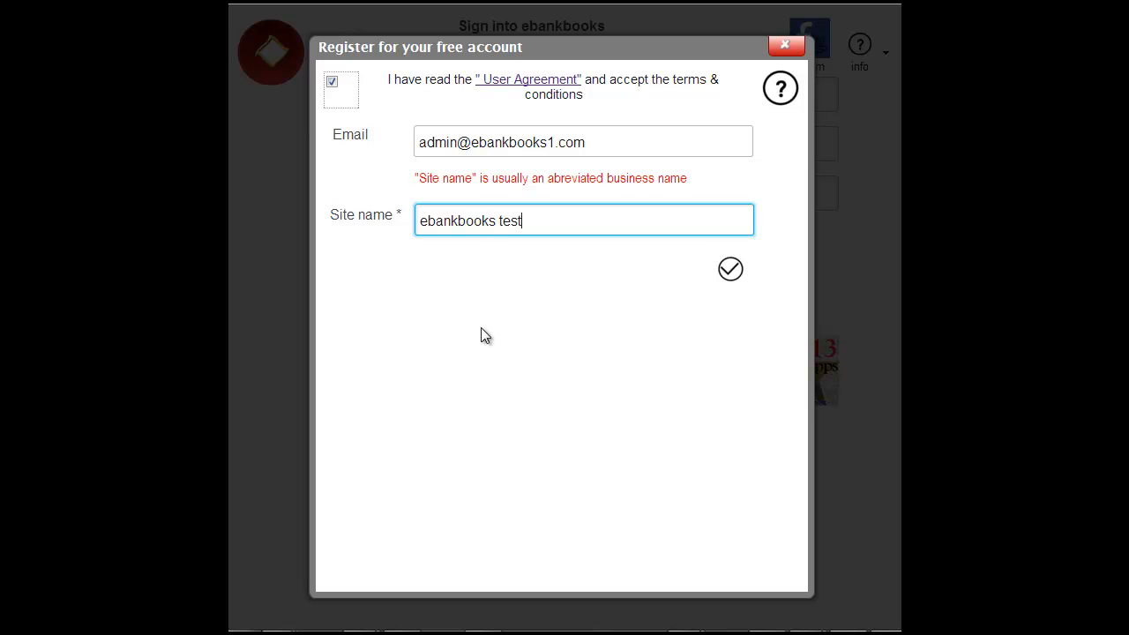
{"action": "type", "text": " 1"}
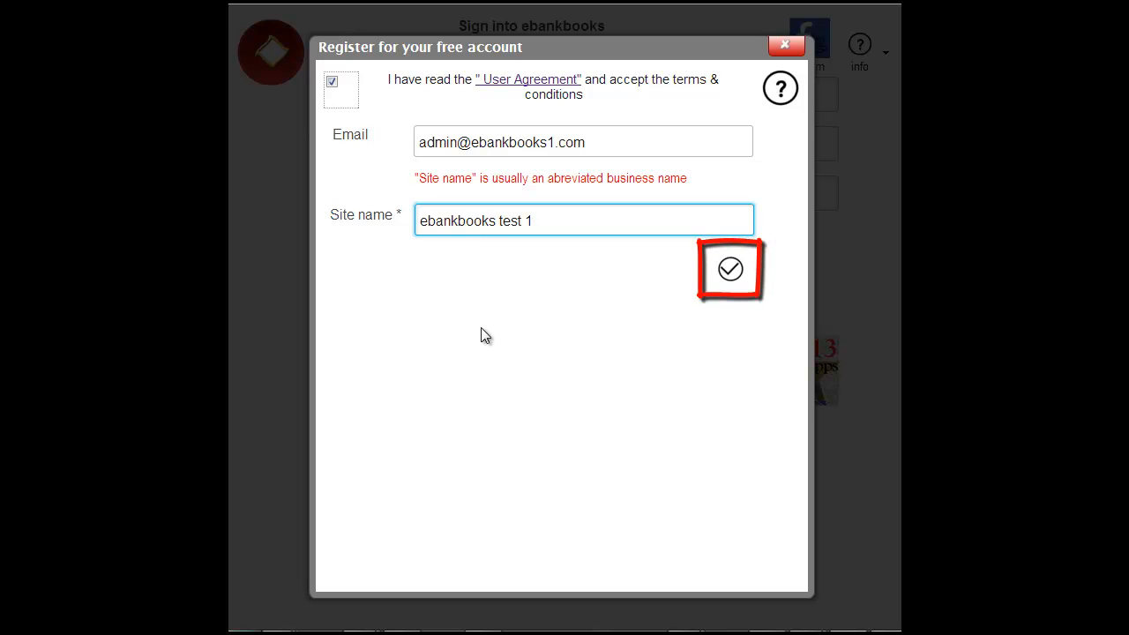
- Enter and confirm the account password, answer 14 to the arithmetic check, and submit
{"action": "left_click", "coordinate": [731, 269]}
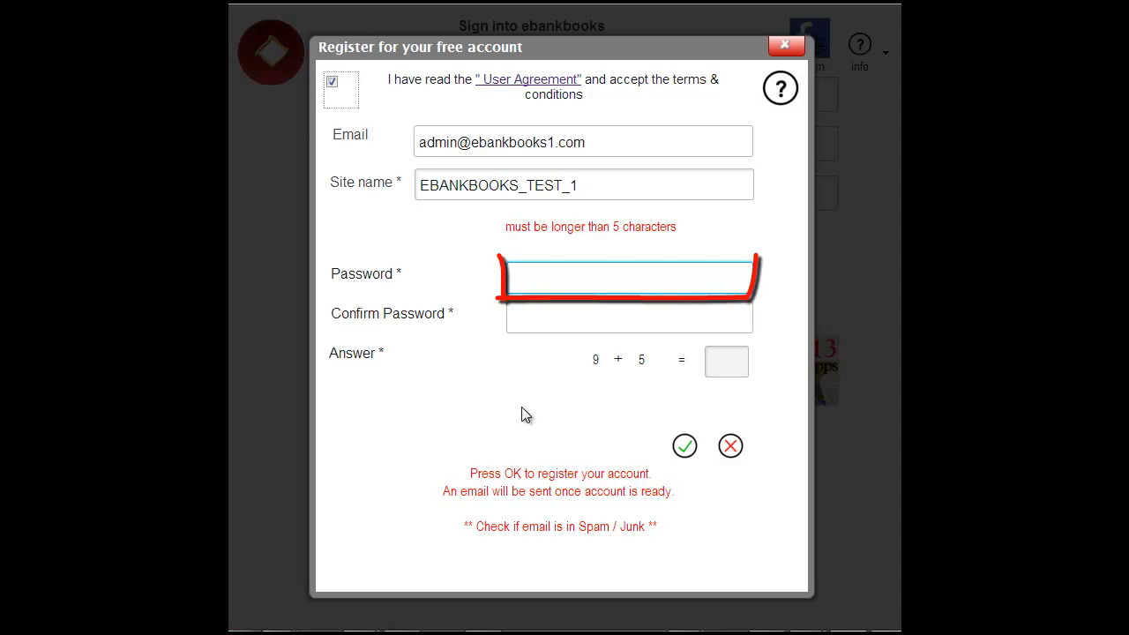
{"action": "type", "text": "12345"}
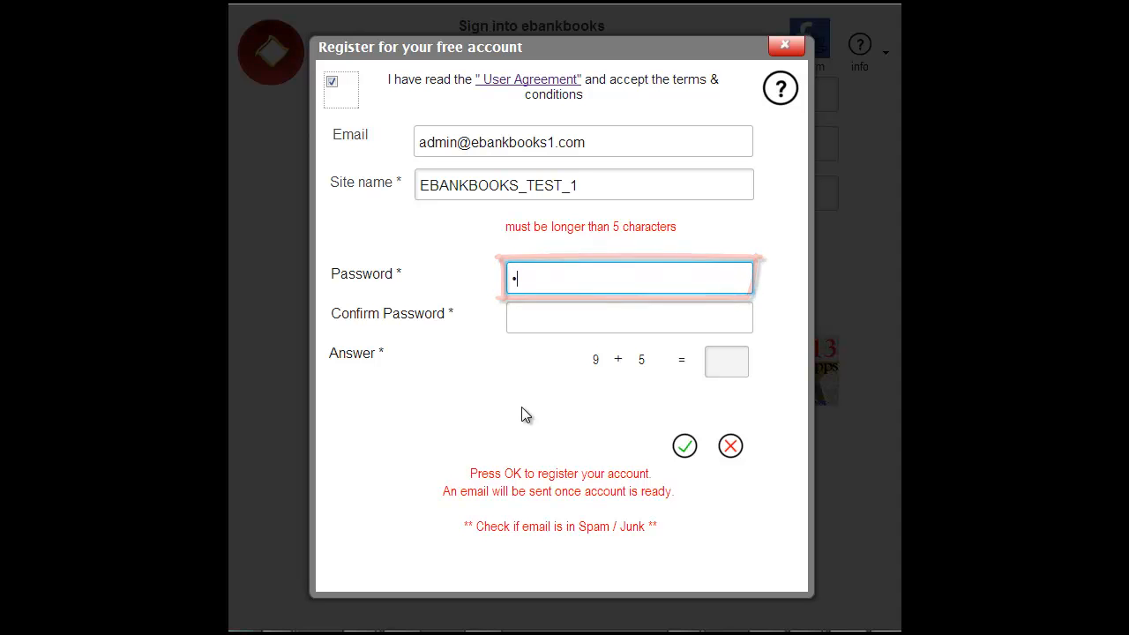
{"action": "type", "text": "678"}
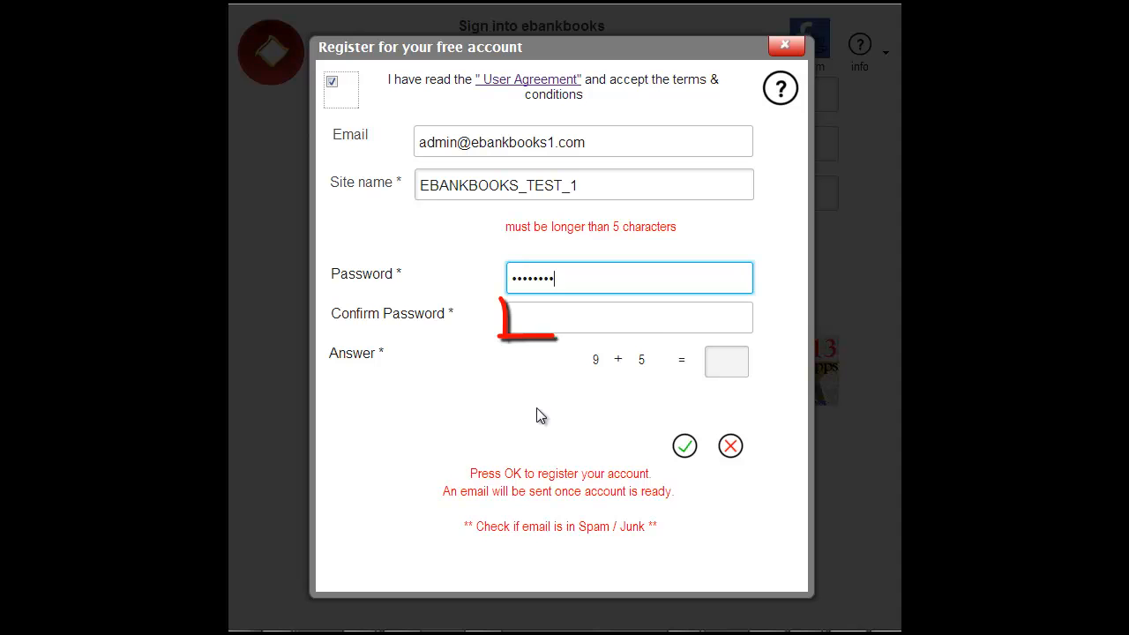
{"action": "left_click", "coordinate": [537, 314]}
{"action": "type", "text": "1234"}
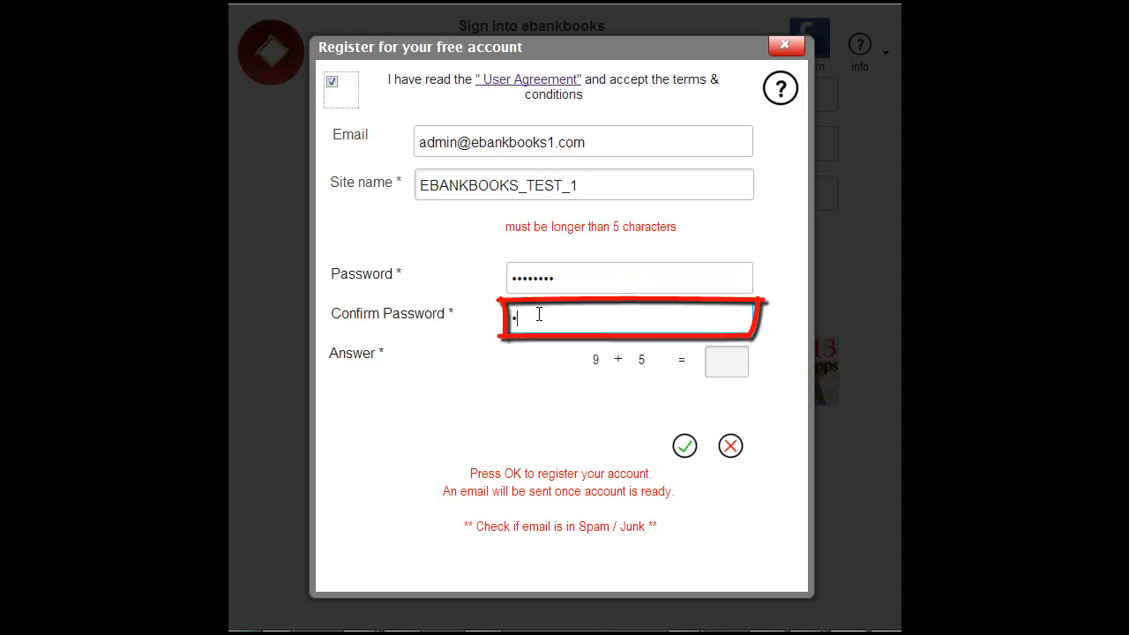
{"action": "type", "text": "5678"}
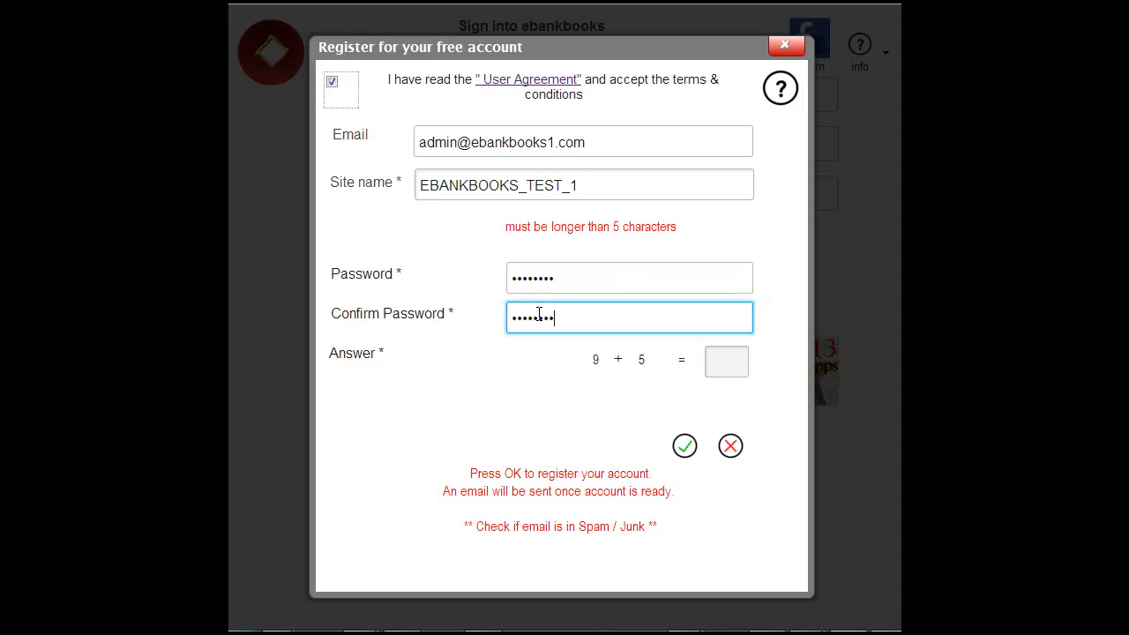
{"action": "left_click", "coordinate": [727, 363]}
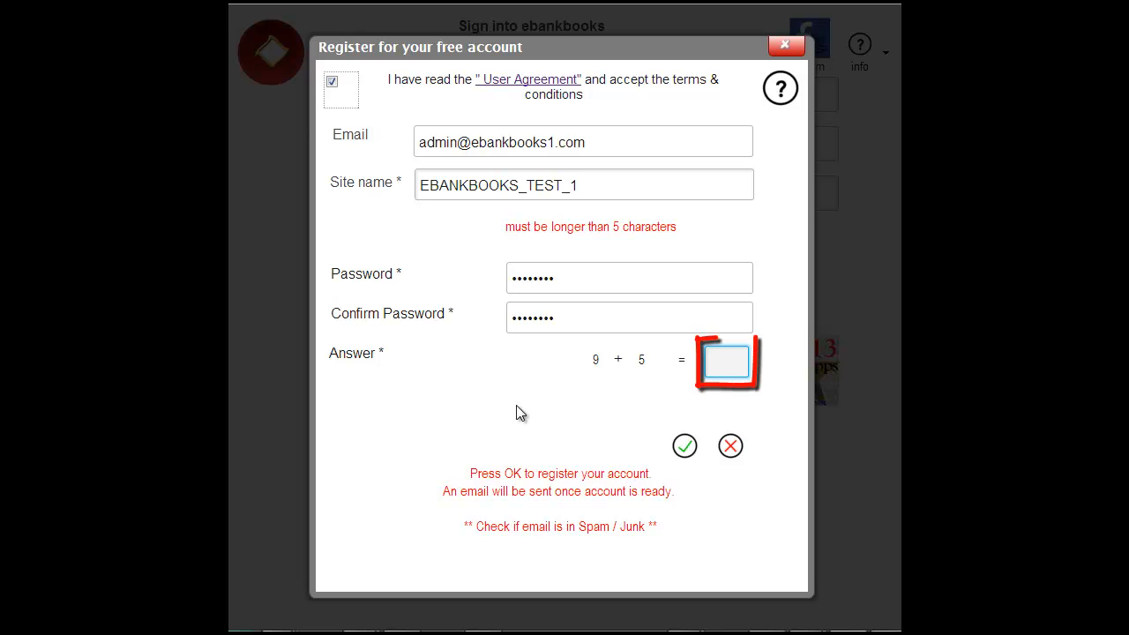
{"action": "type", "text": "14"}
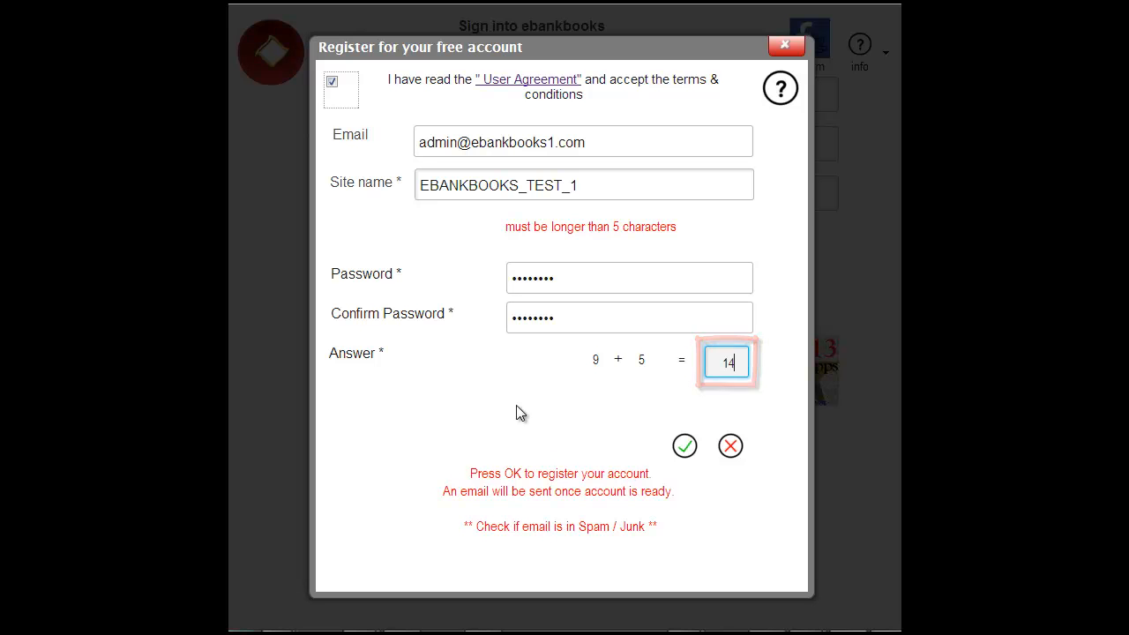
{"action": "left_click", "coordinate": [686, 445]}
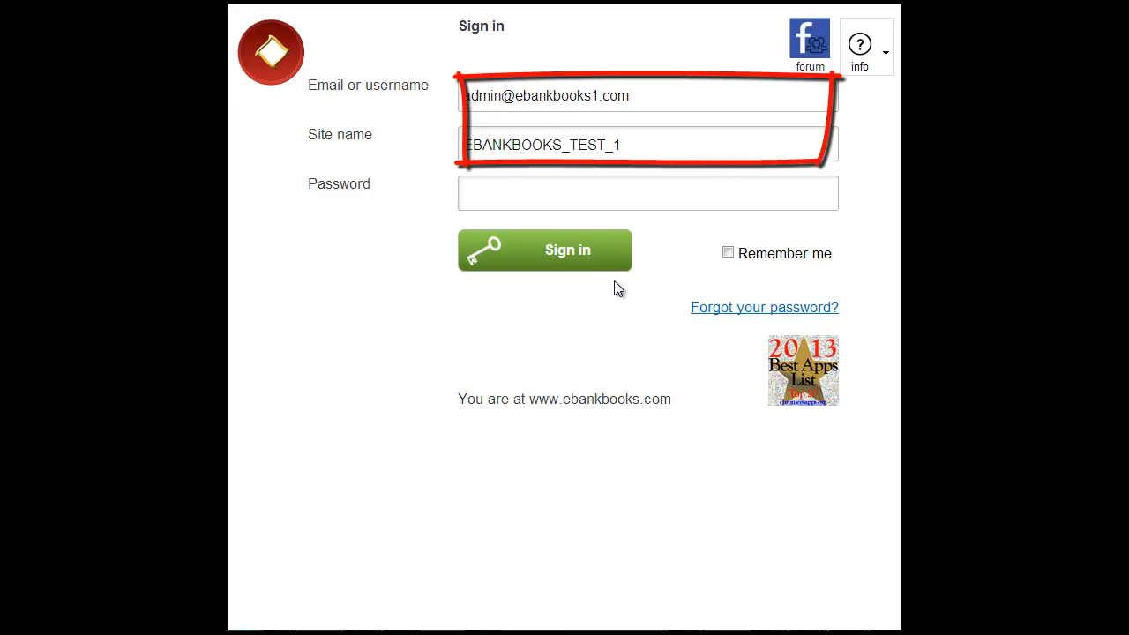
- Sign in to EBANKBOOKS_TEST_1 with the account password
{"action": "left_click", "coordinate": [492, 191]}
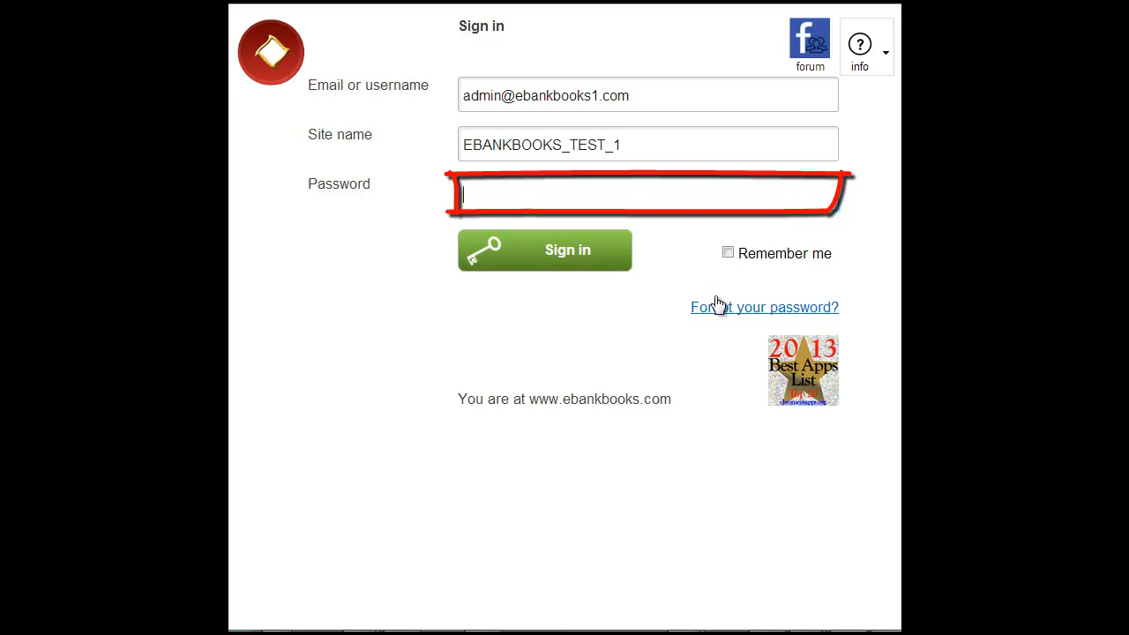
{"action": "type", "text": "******"}
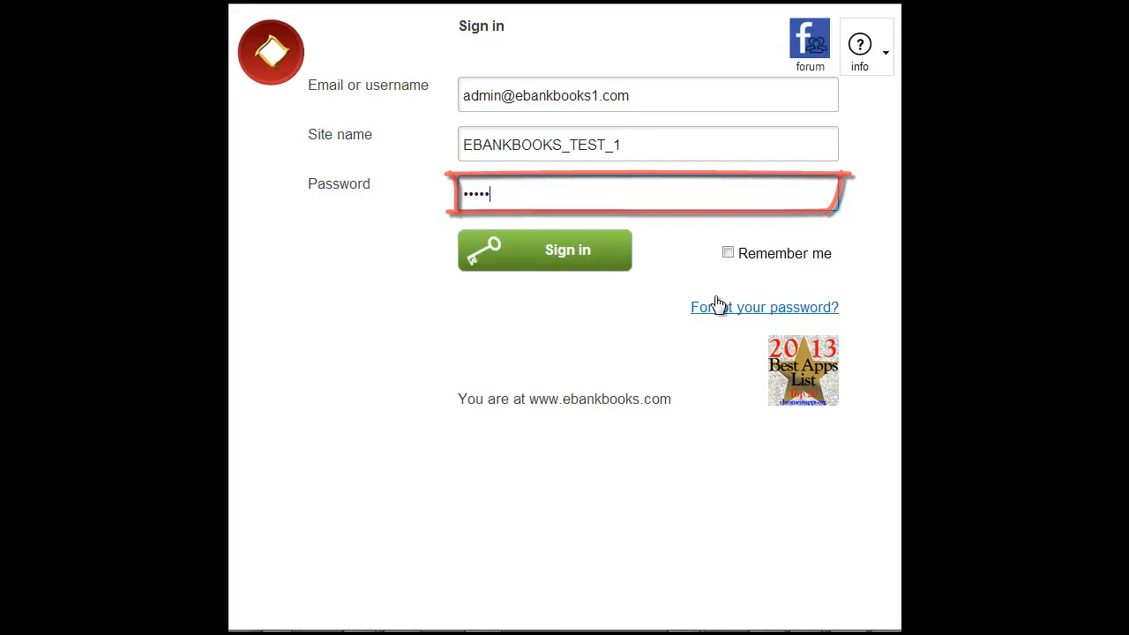
{"action": "type", "text": "**"}
{"action": "key", "text": "Return"}
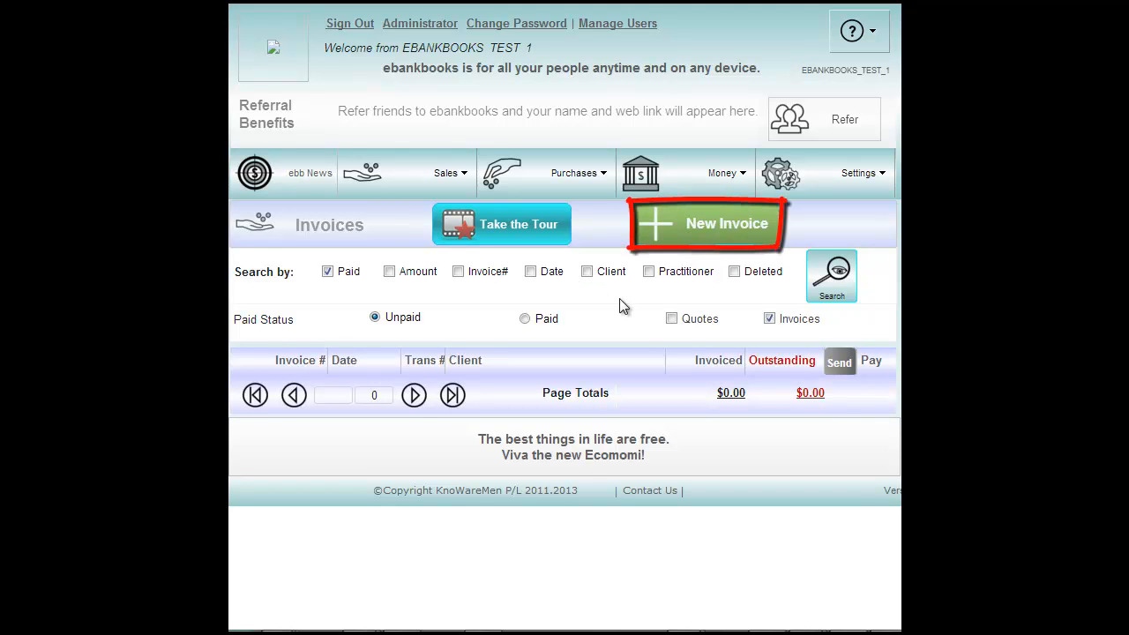
- Start invoice #1 dated Jul 1, 2013 with the Interest Earned budget, then bring up the clients
{"action": "left_click", "coordinate": [675, 235]}
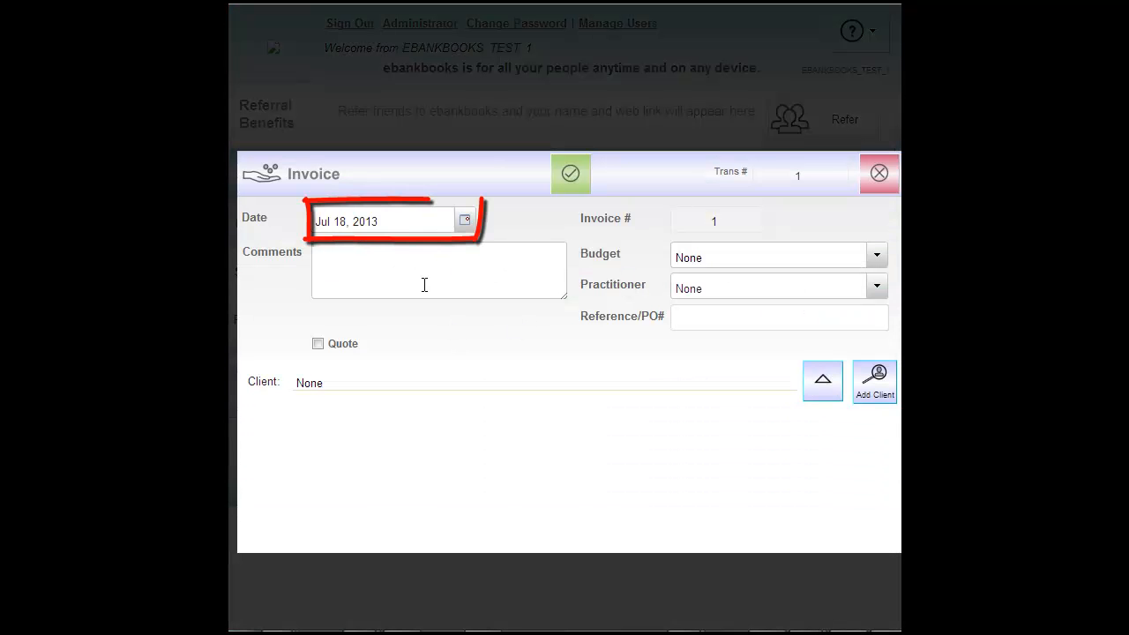
{"action": "left_click", "coordinate": [467, 219]}
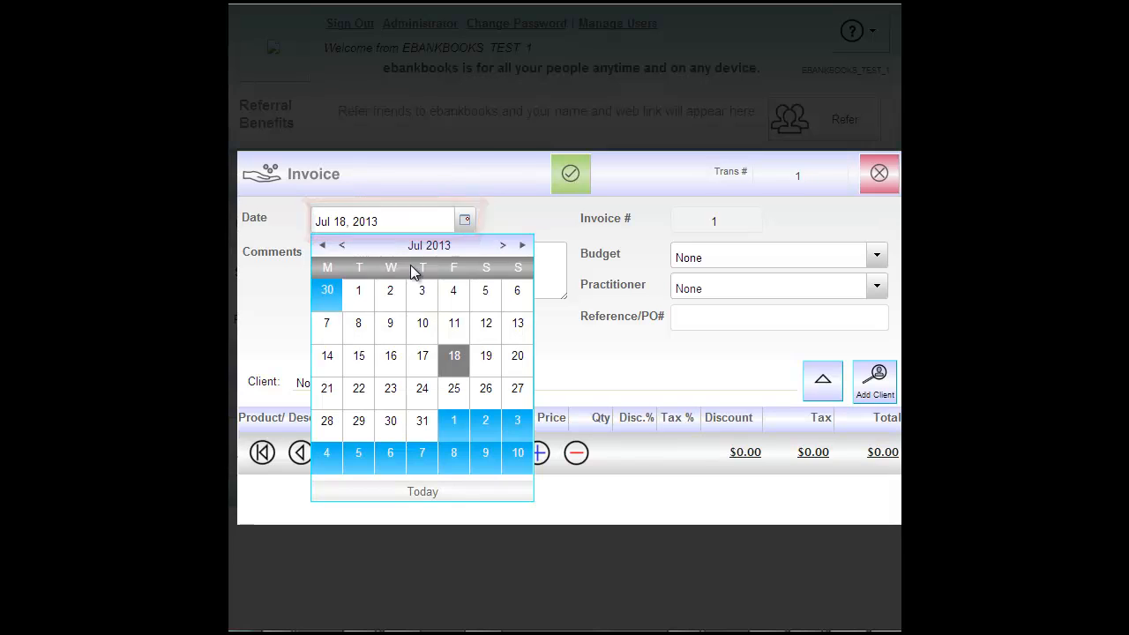
{"action": "left_click", "coordinate": [358, 294]}
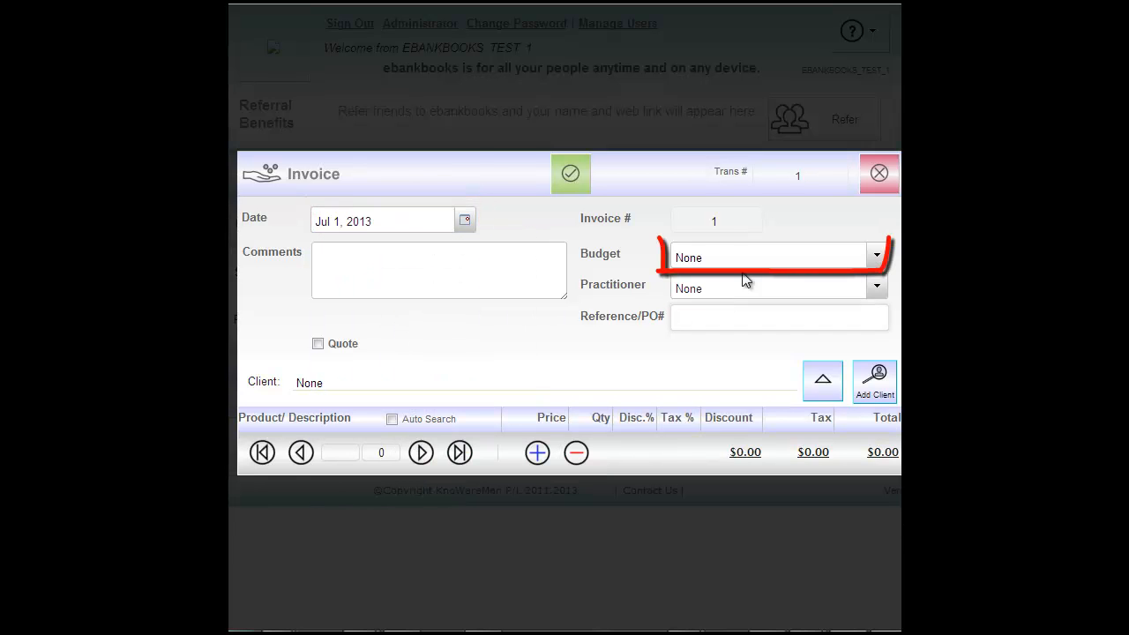
{"action": "left_click", "coordinate": [876, 257]}
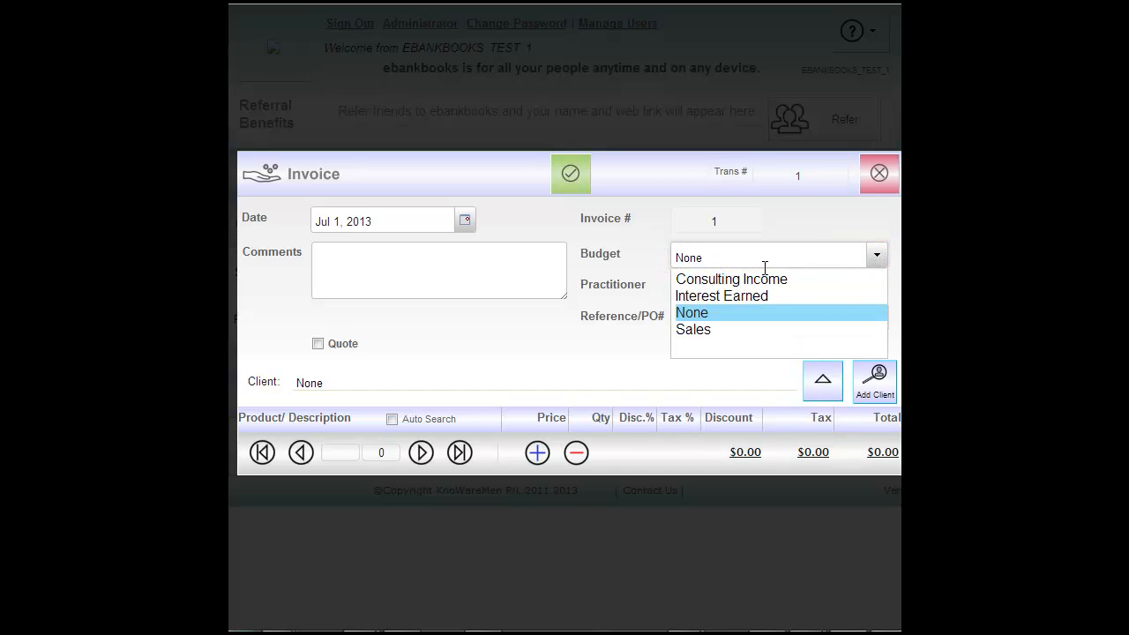
{"action": "left_click", "coordinate": [692, 297]}
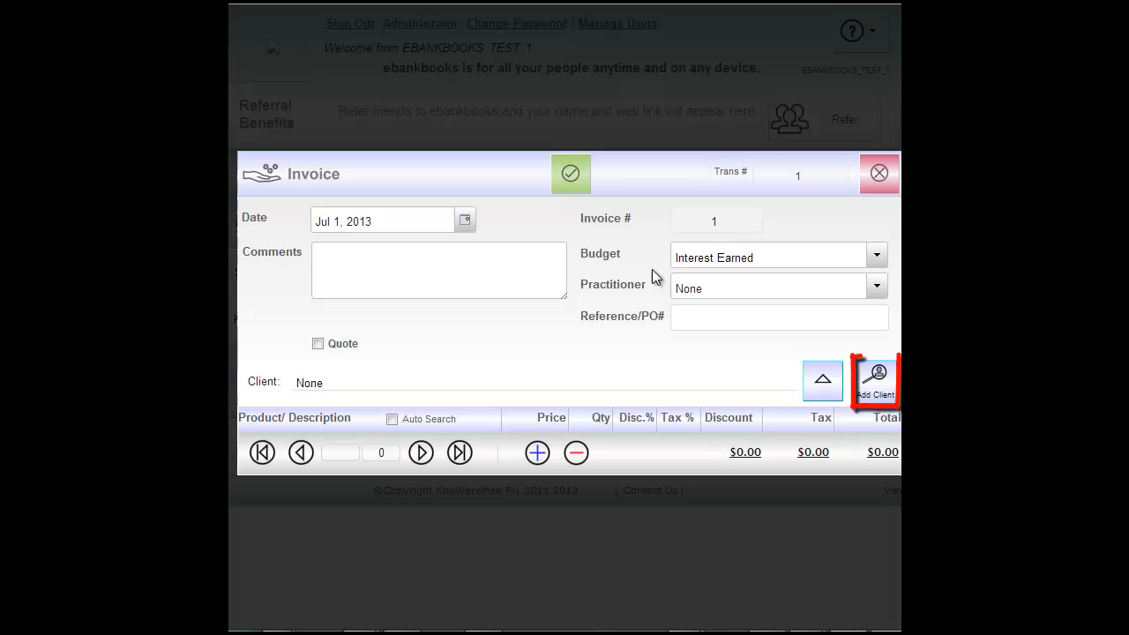
{"action": "left_click", "coordinate": [882, 388]}
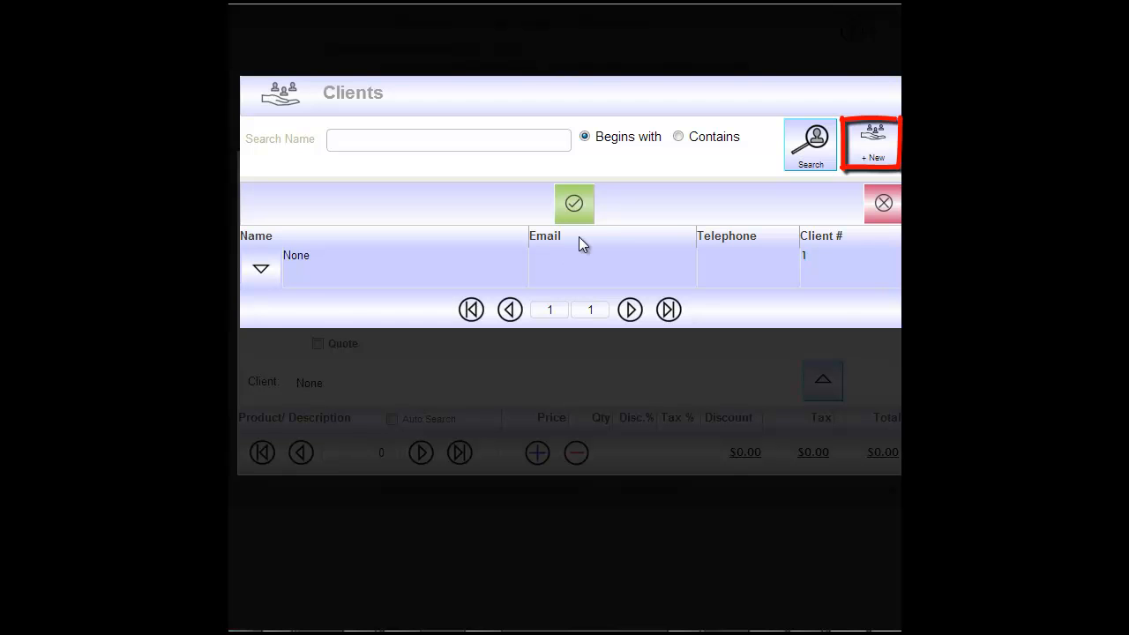
- Create the client 'Sunny Kitchens Pty Ltd' and select it for invoice #1
{"action": "left_click", "coordinate": [870, 158]}
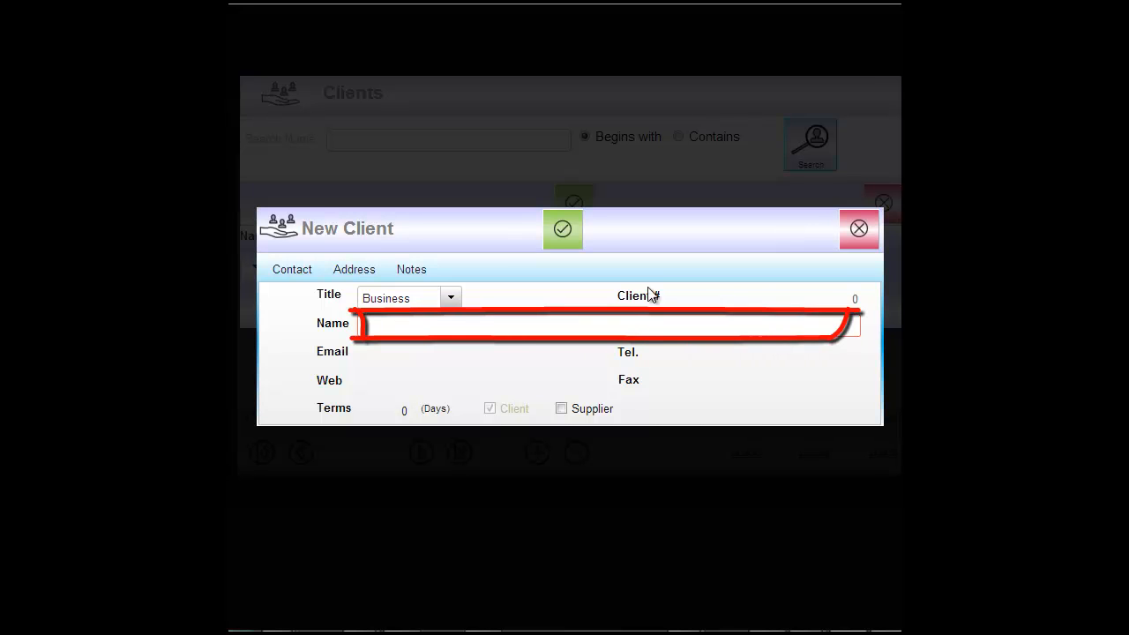
{"action": "type", "text": "Sun"}
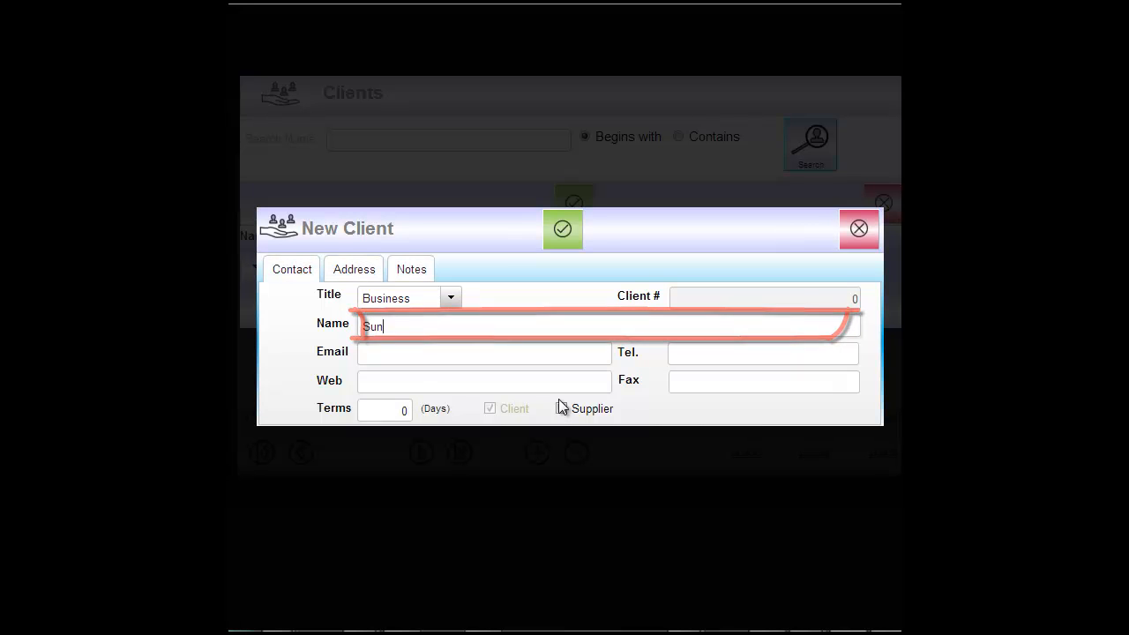
{"action": "type", "text": "ny Kitc"}
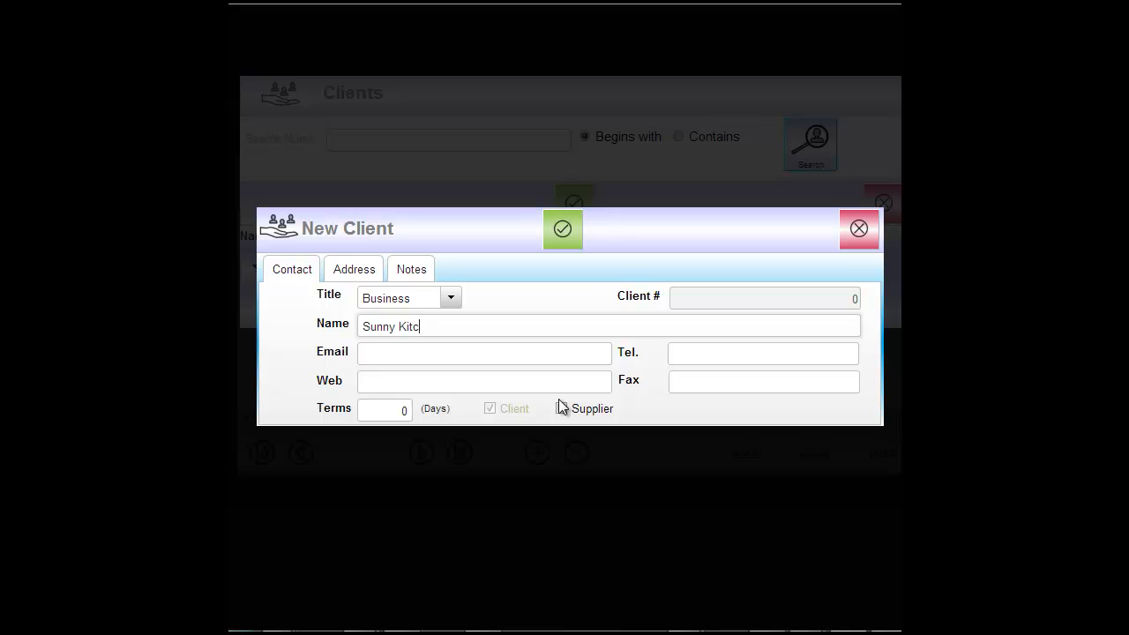
{"action": "type", "text": "hens Pty Ltd"}
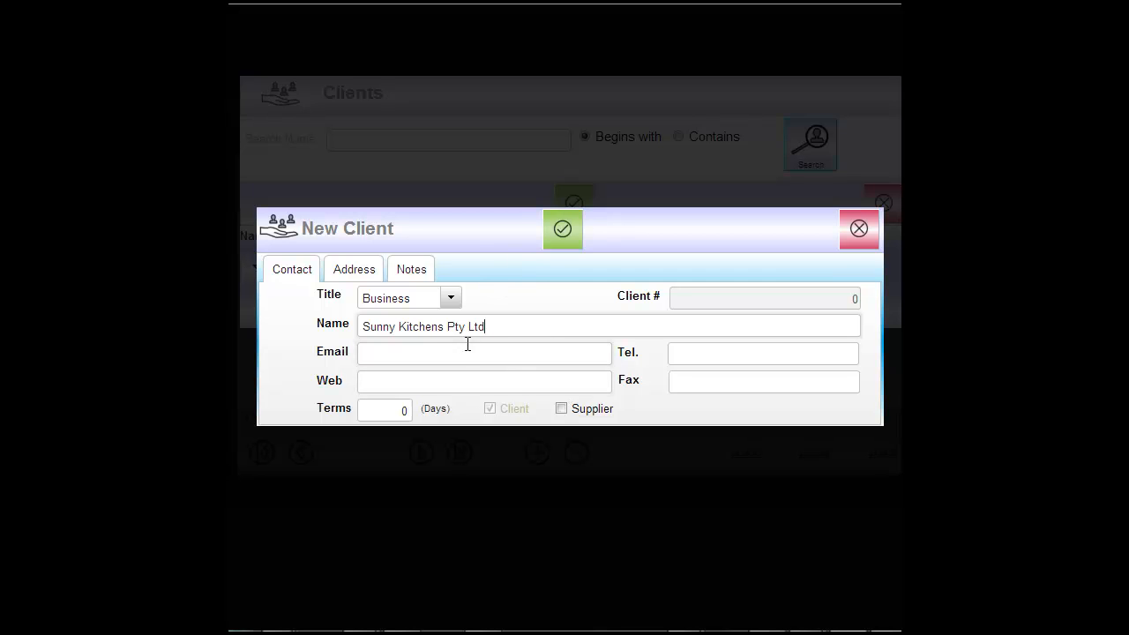
{"action": "left_click", "coordinate": [563, 237]}
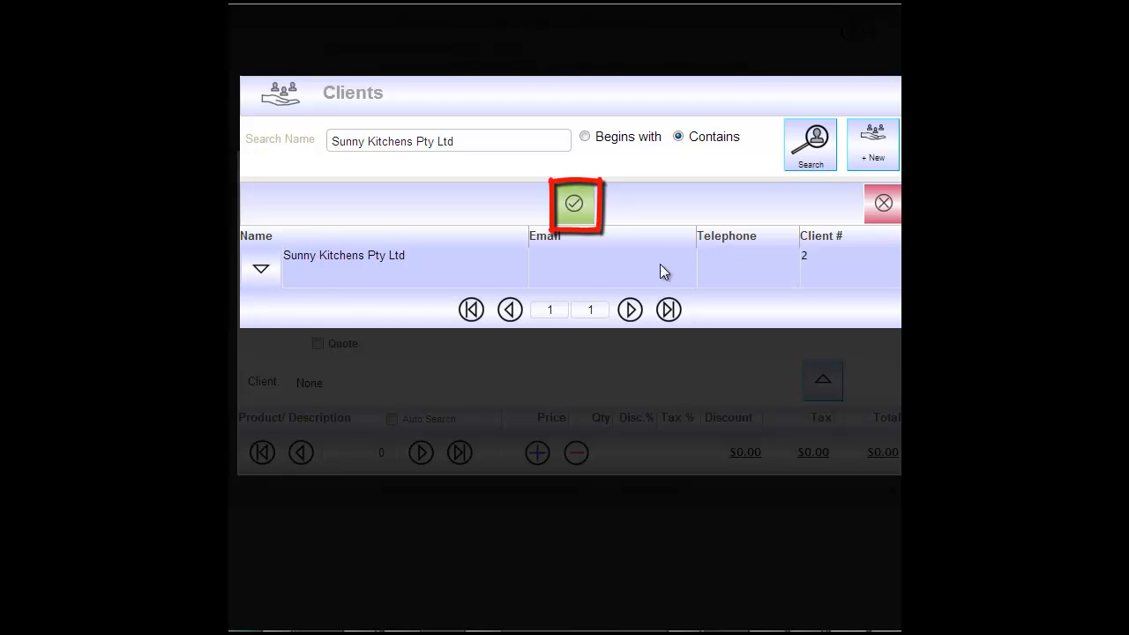
{"action": "left_click", "coordinate": [574, 205]}
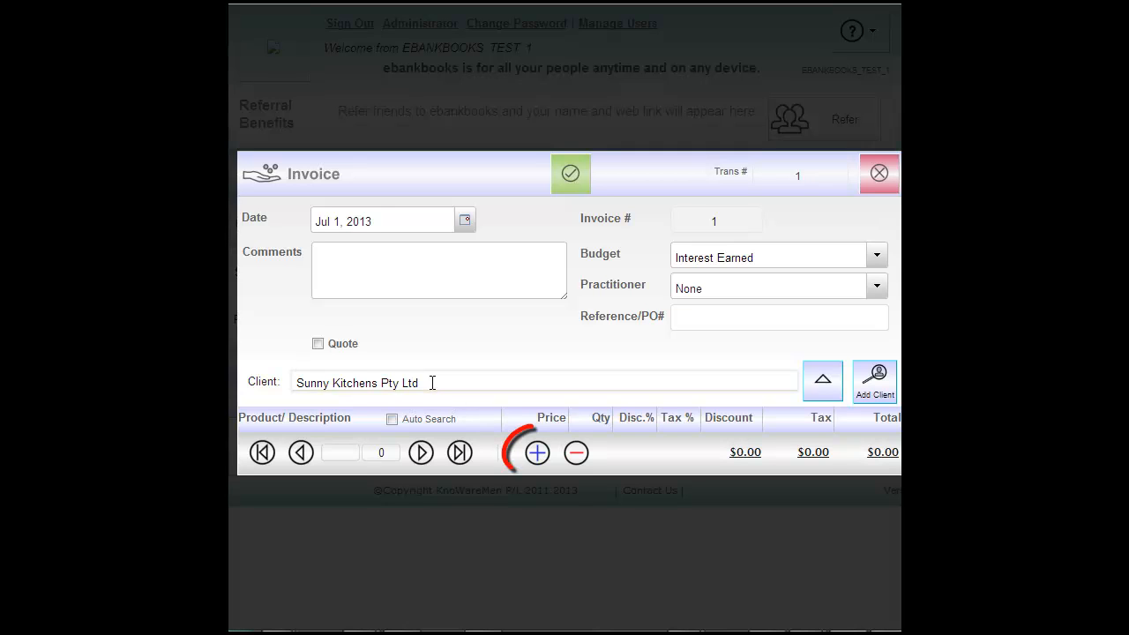
- Add the line 'Services as required' at $500.00 × 2, totalling $1,100.00 with 10% tax
{"action": "left_click", "coordinate": [537, 453]}
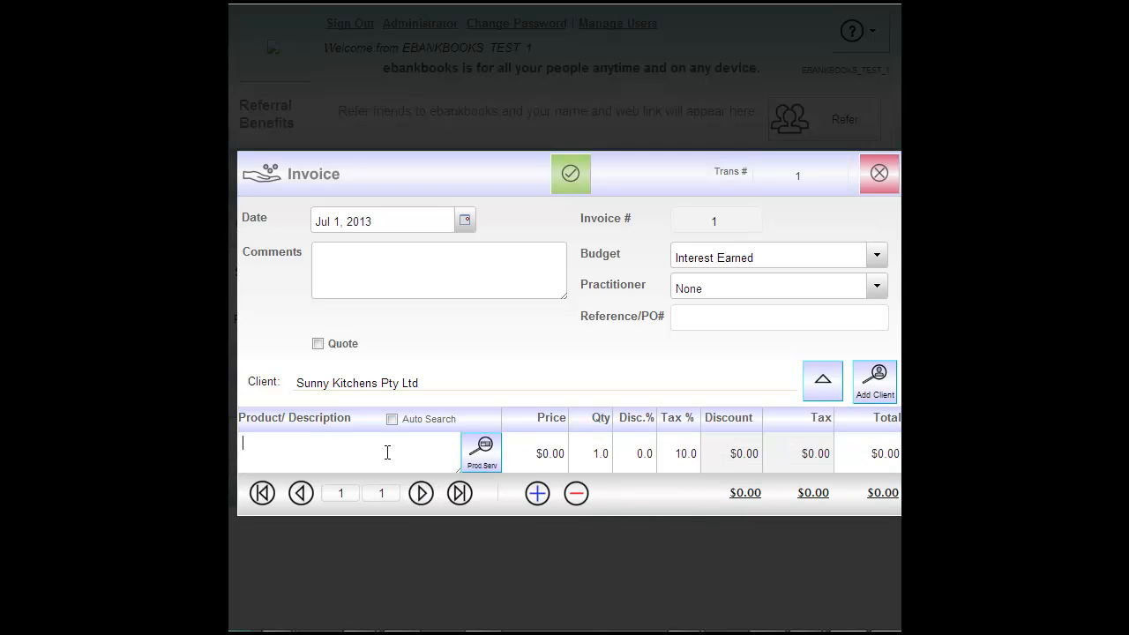
{"action": "key", "text": "Tab"}
{"action": "left_click", "coordinate": [295, 453]}
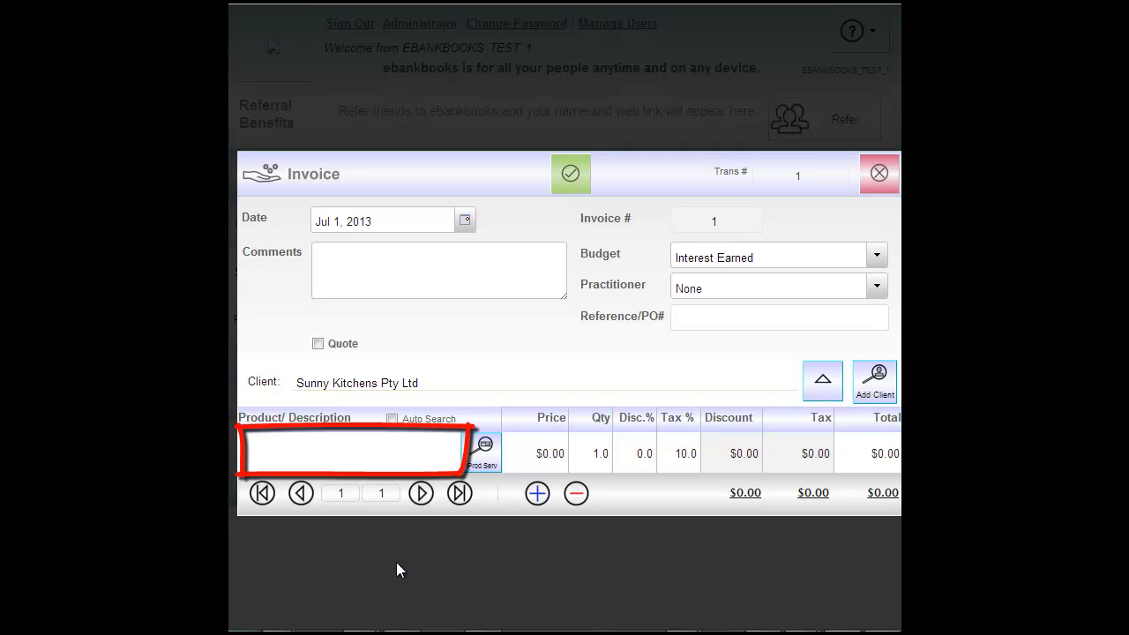
{"action": "type", "text": "Servic"}
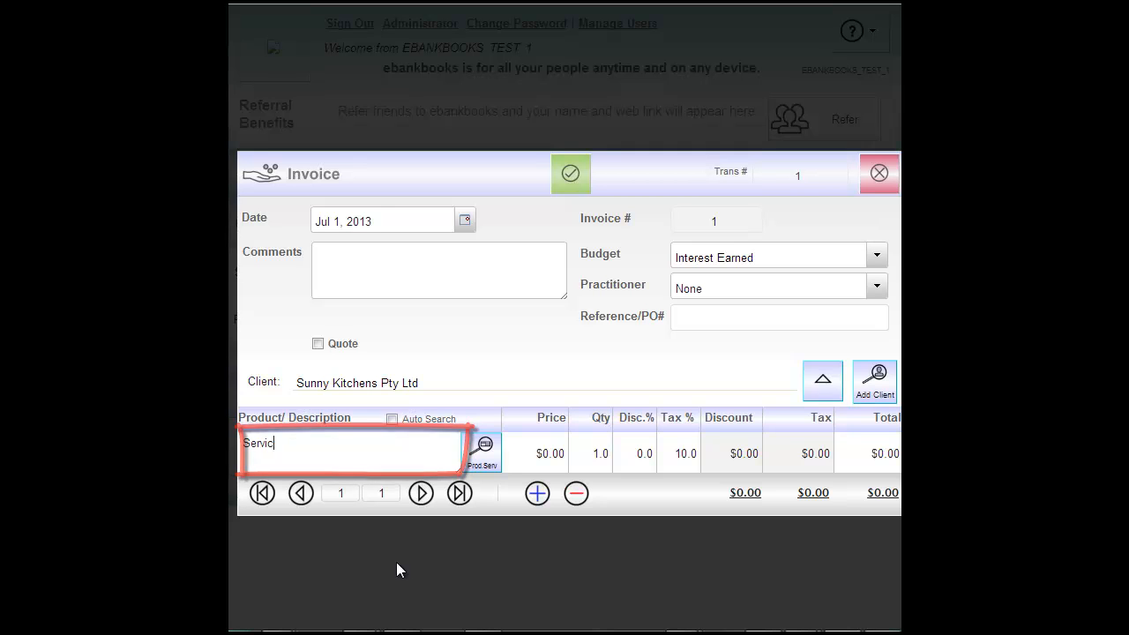
{"action": "type", "text": "es as req"}
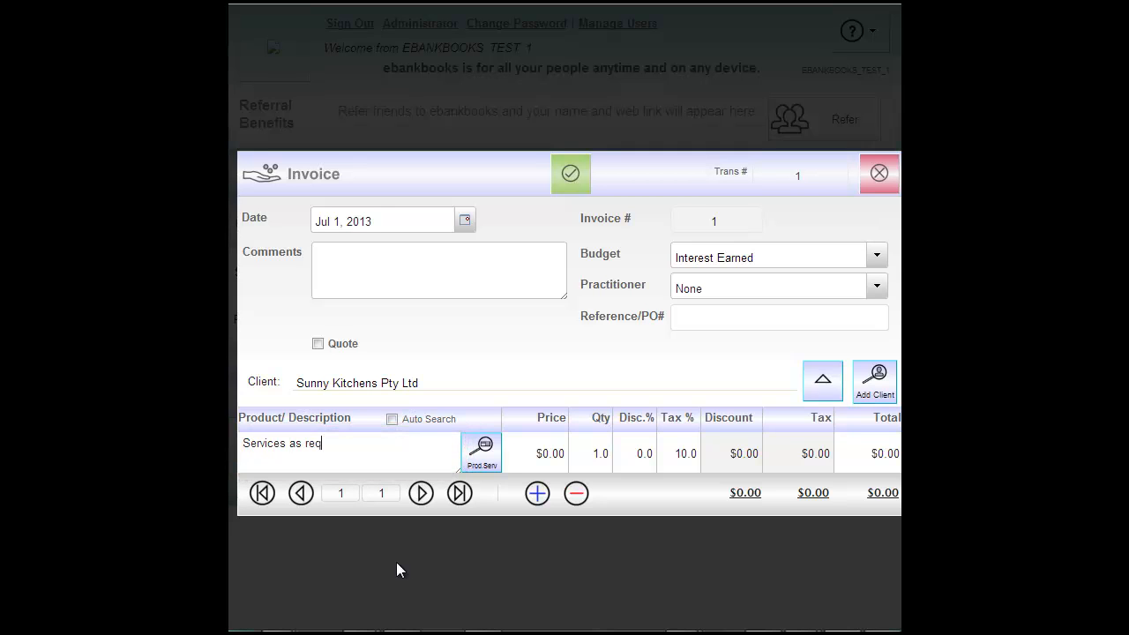
{"action": "type", "text": "uired"}
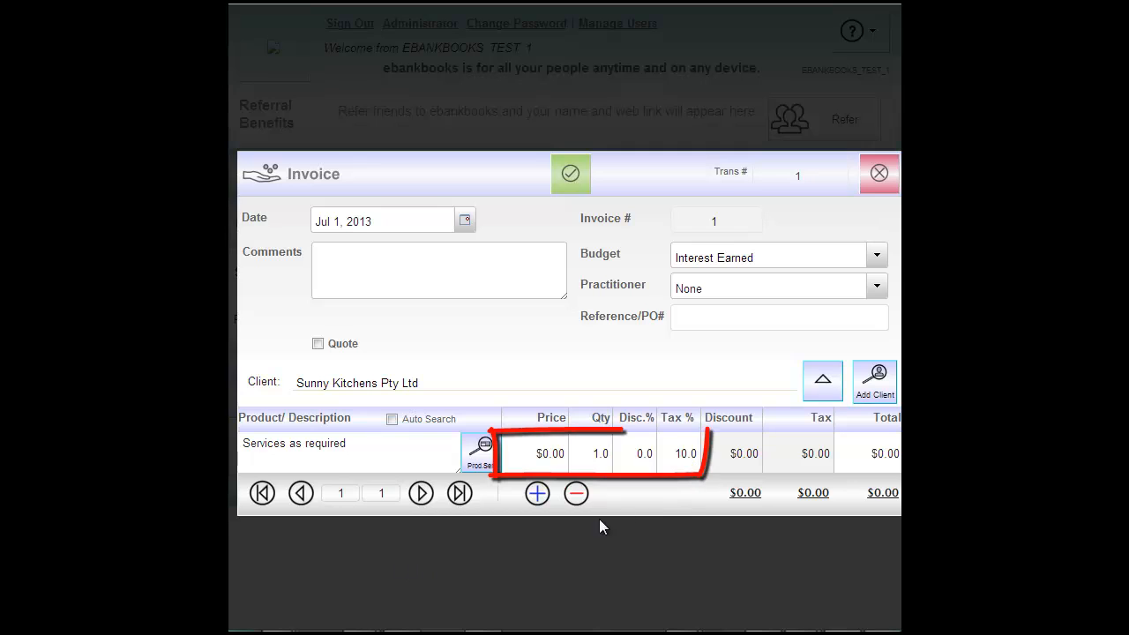
{"action": "left_click", "coordinate": [527, 451]}
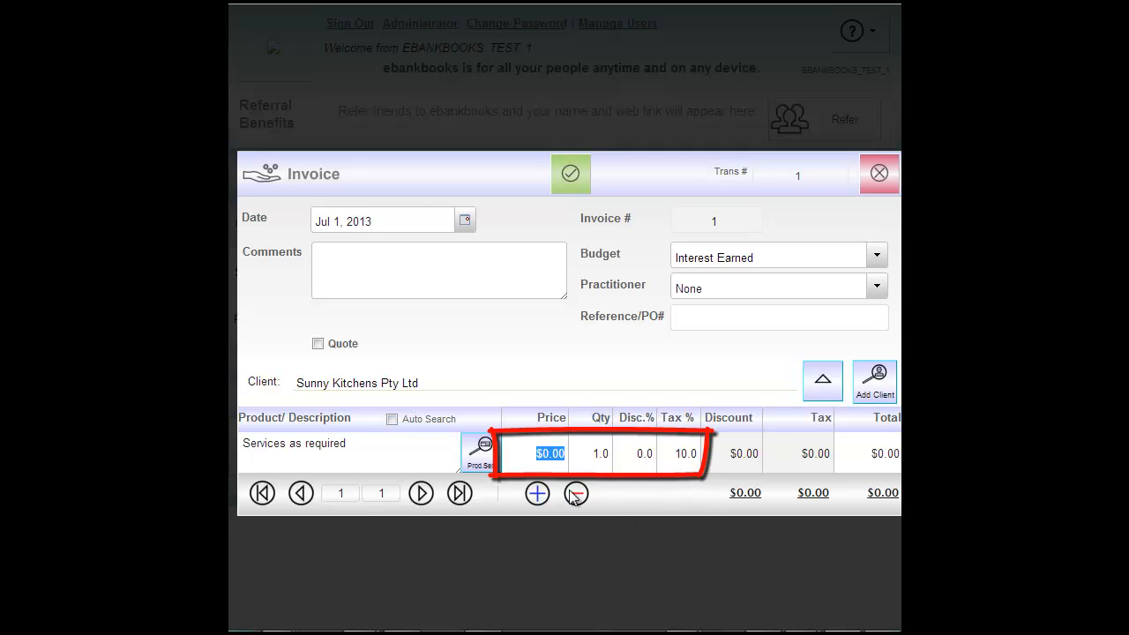
{"action": "type", "text": "500"}
{"action": "left_click", "coordinate": [608, 454]}
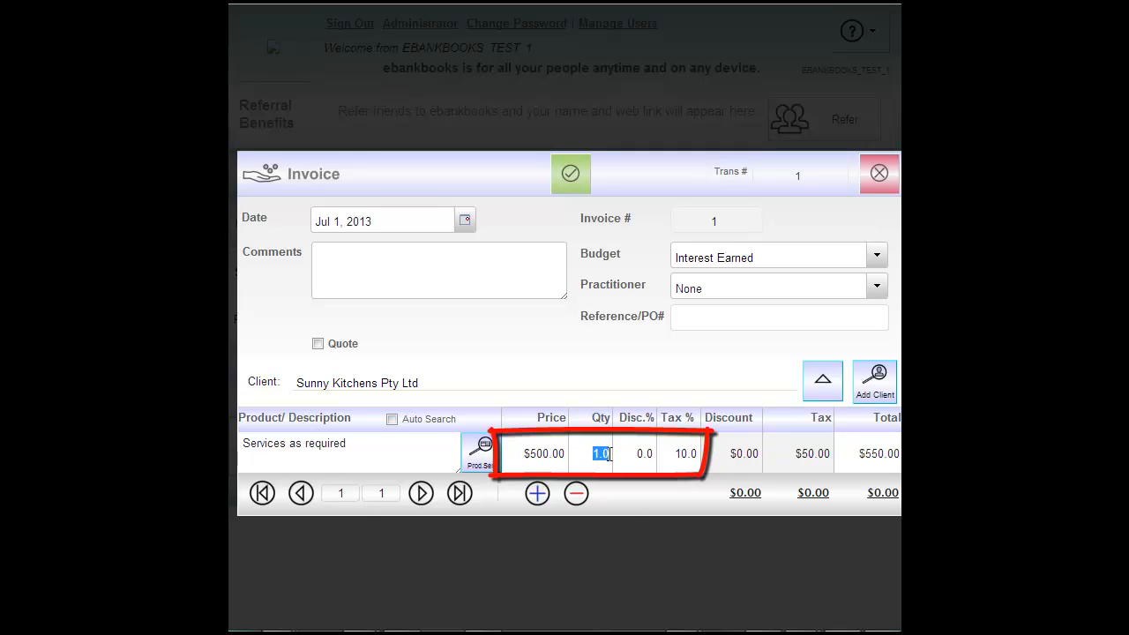
{"action": "type", "text": "2"}
{"action": "key", "text": "Tab"}
{"action": "key", "text": "Tab"}
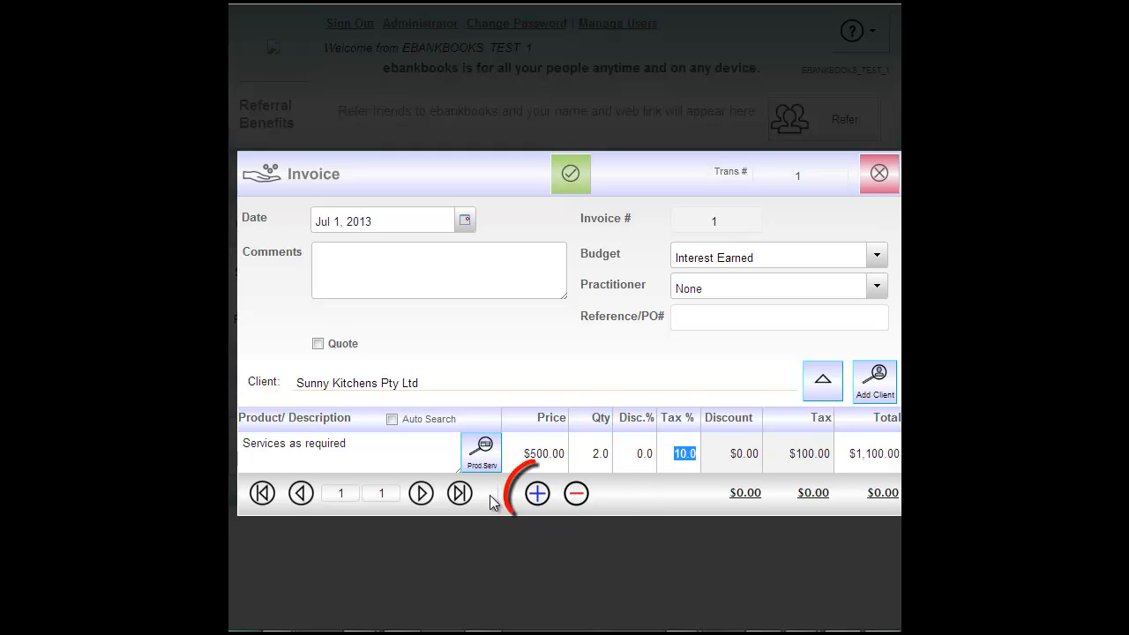
- Add a 'Product' line with quantity 3 and a $500 total, plus a blank third line
{"action": "left_click", "coordinate": [534, 496]}
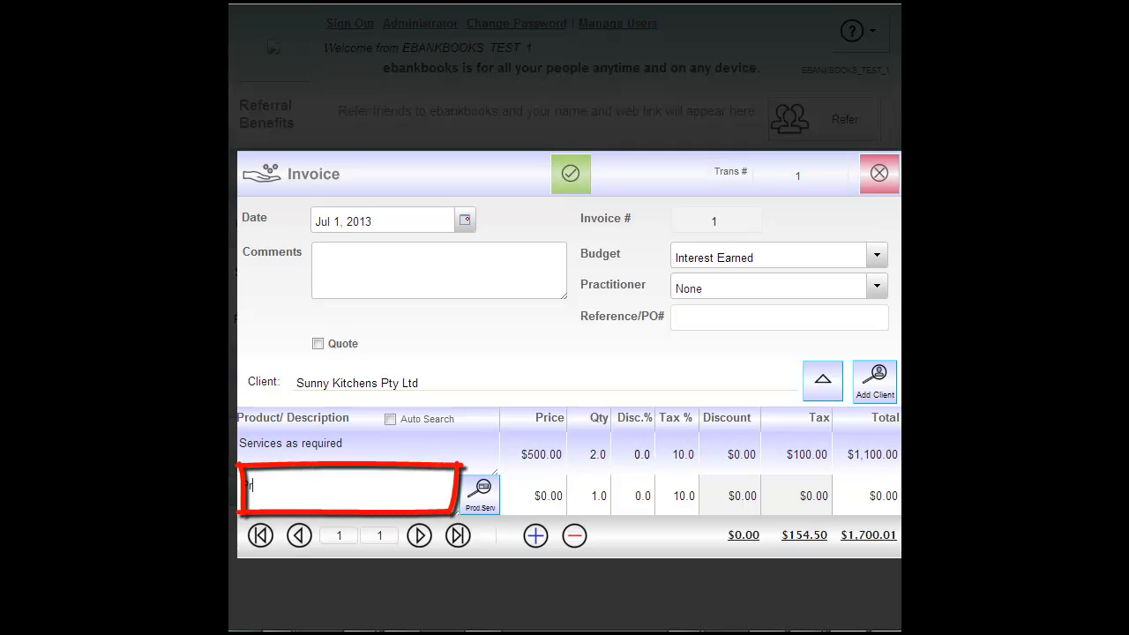
{"action": "type", "text": "Product"}
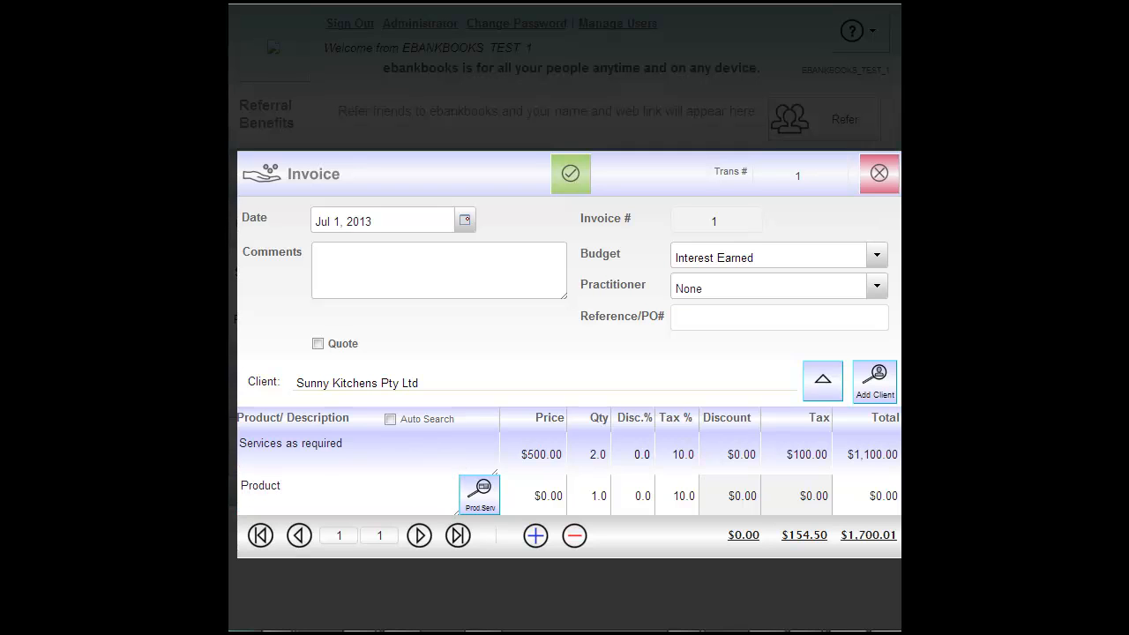
{"action": "left_click", "coordinate": [587, 499]}
{"action": "type", "text": "3"}
{"action": "key", "text": "Tab"}
{"action": "left_click", "coordinate": [869, 498]}
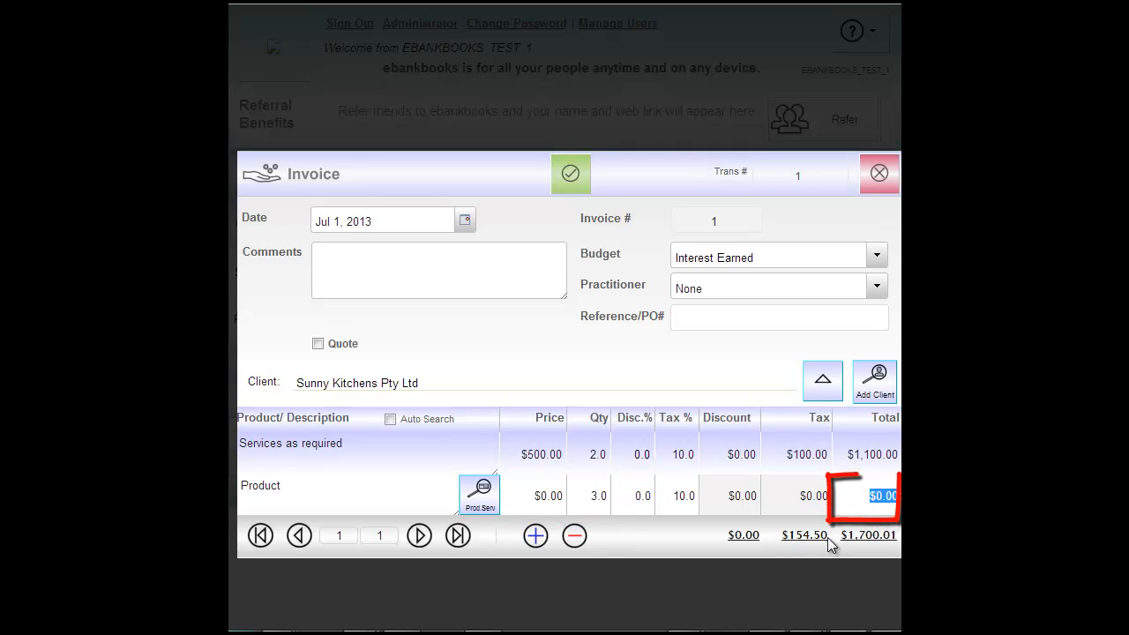
{"action": "type", "text": "500"}
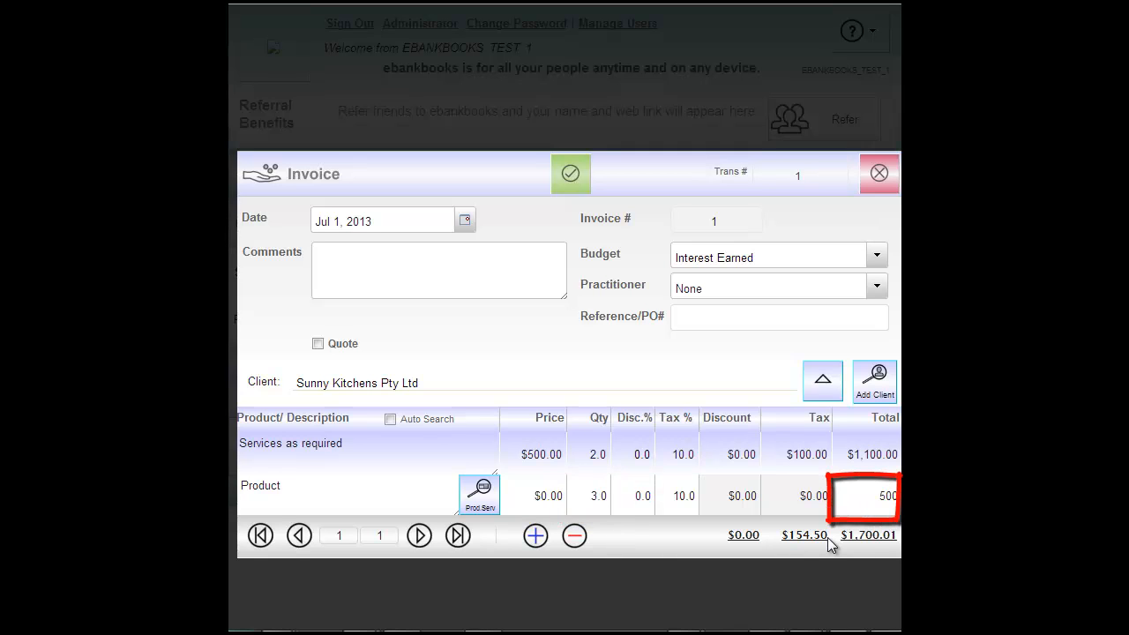
{"action": "key", "text": "Tab"}
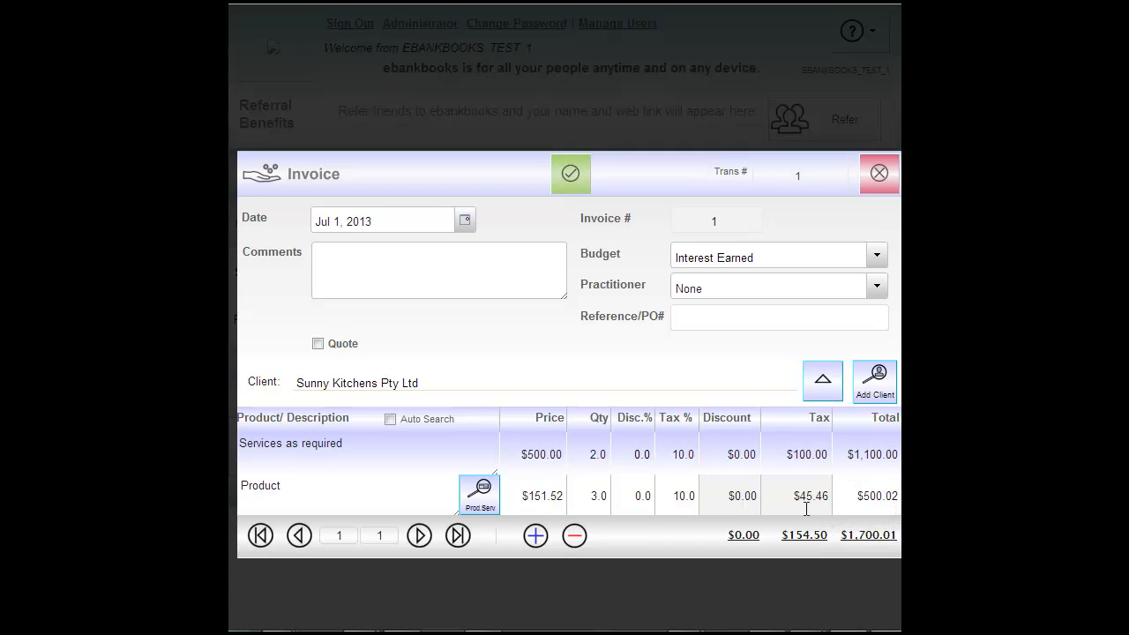
{"action": "left_click", "coordinate": [535, 536]}
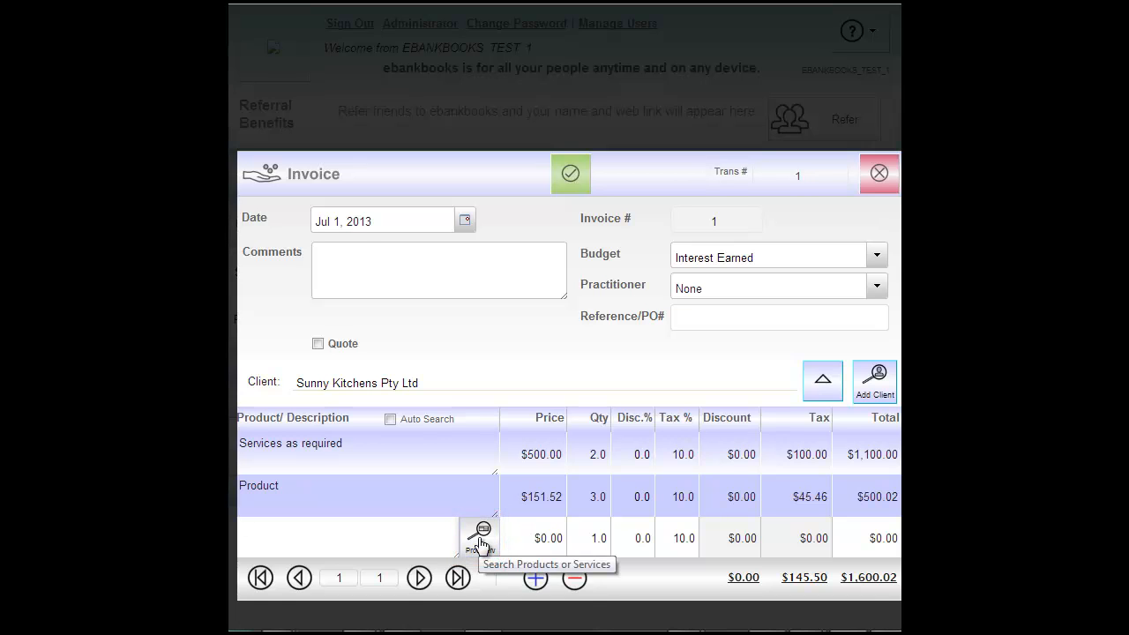
- Create a sales item named 'New Product 1' in the Product category, marked as a product
{"action": "left_click", "coordinate": [479, 536]}
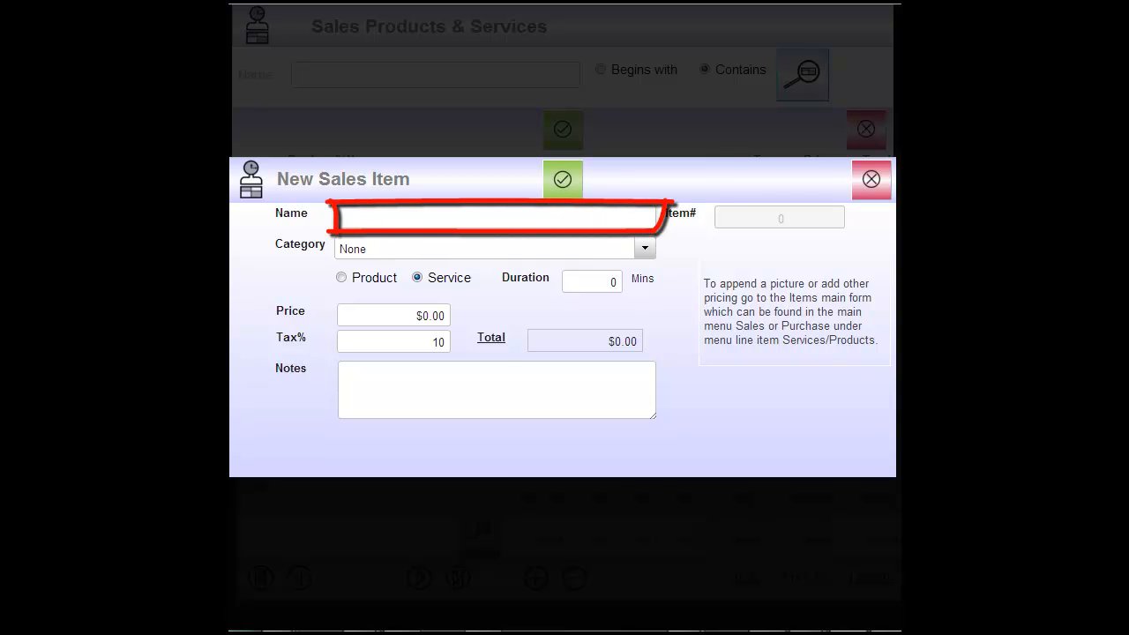
{"action": "type", "text": "ew Product 1"}
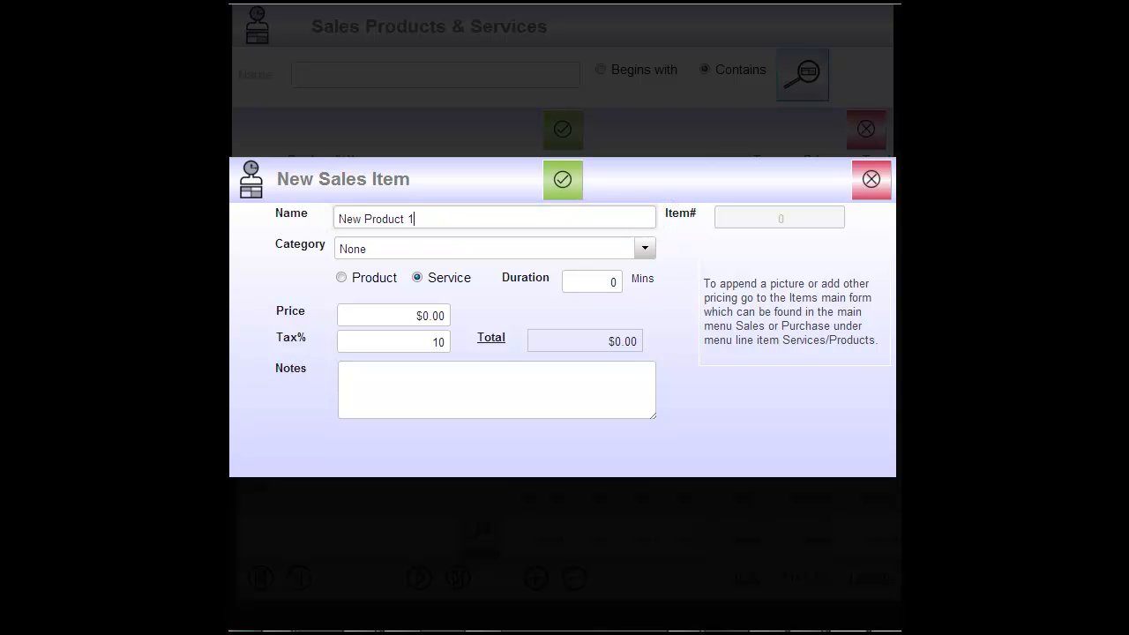
{"action": "left_click", "coordinate": [646, 254]}
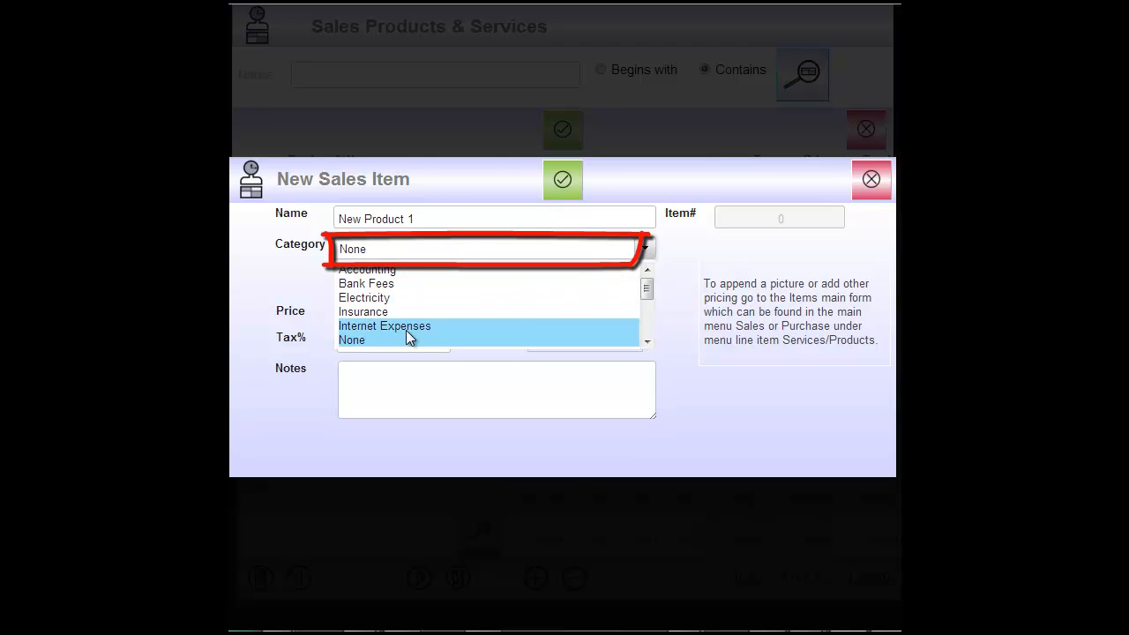
{"action": "left_click_drag", "start_coordinate": [650, 285], "coordinate": [649, 300]}
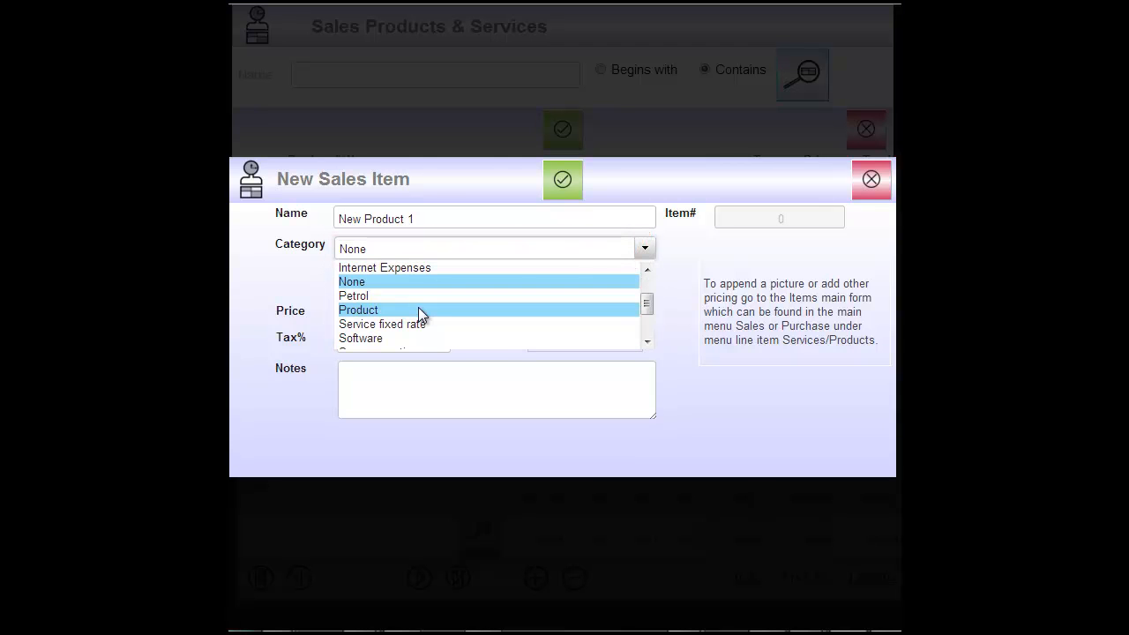
{"action": "left_click", "coordinate": [419, 309]}
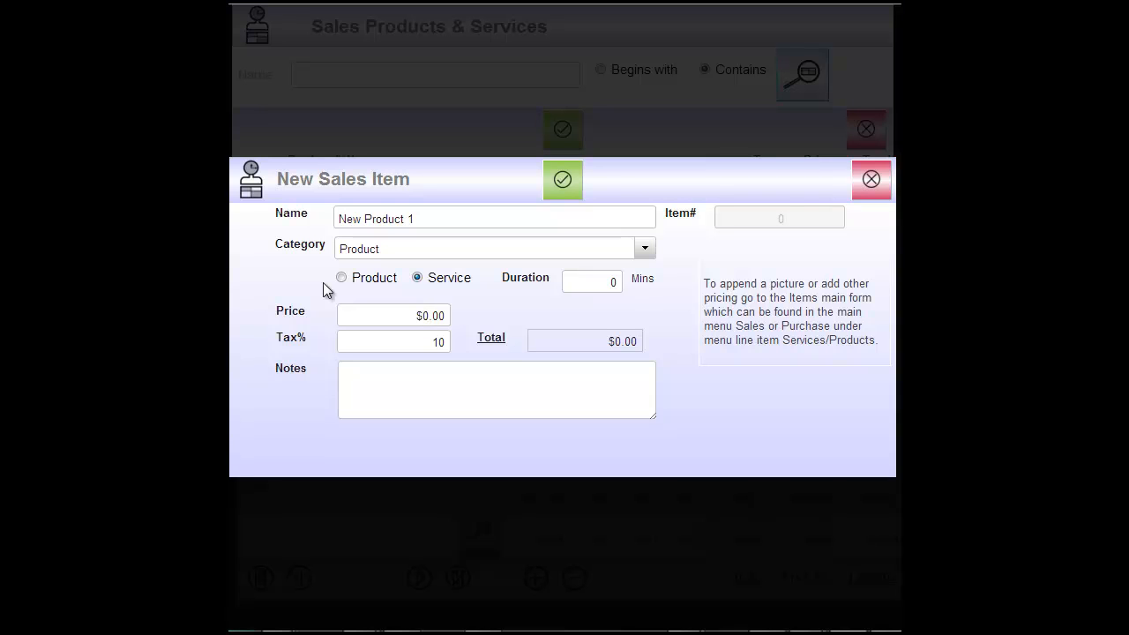
{"action": "left_click", "coordinate": [342, 278]}
{"action": "left_click", "coordinate": [418, 278]}
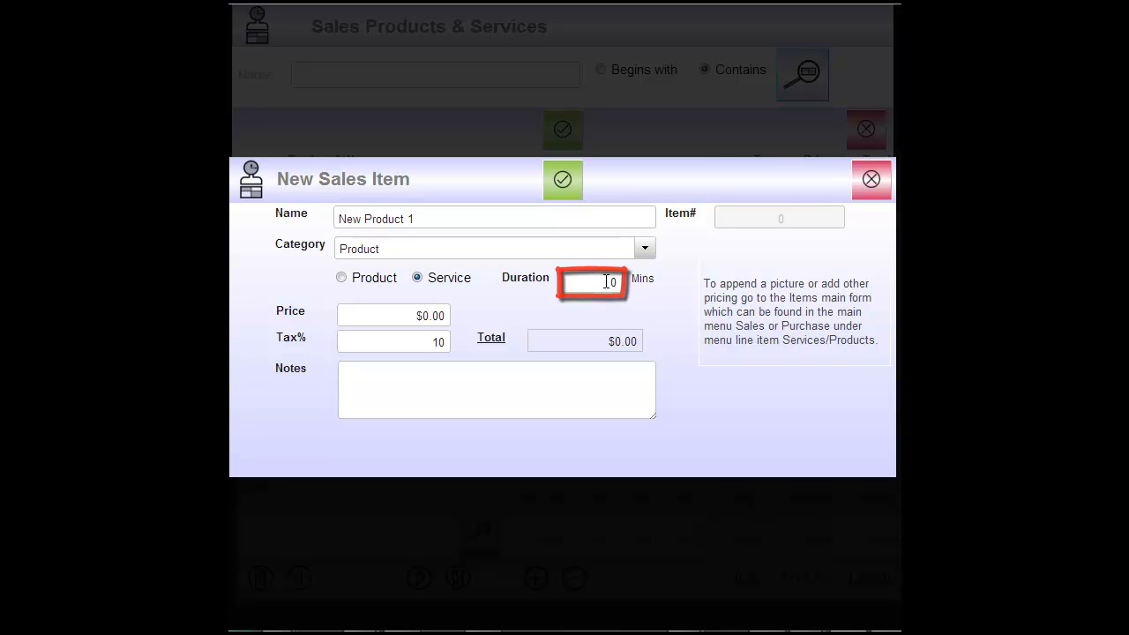
{"action": "left_click", "coordinate": [342, 278]}
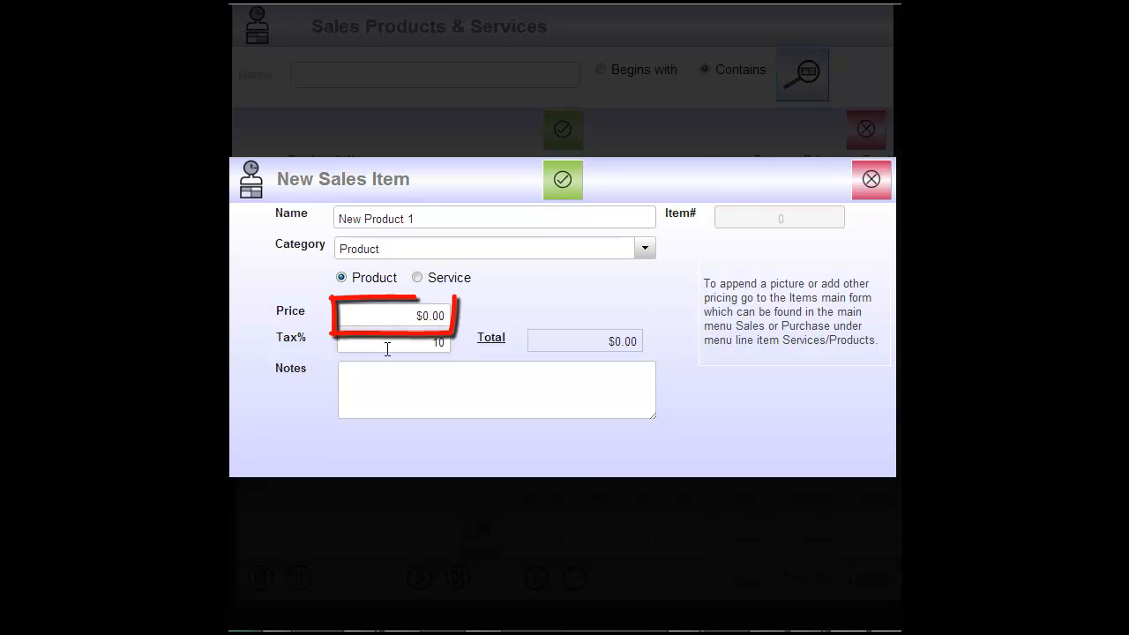
- Price New Product 1 at $456.00, save it, and place it on the third invoice line
{"action": "left_click", "coordinate": [404, 315]}
{"action": "type", "text": "456"}
{"action": "key", "text": "Tab"}
{"action": "left_click", "coordinate": [562, 182]}
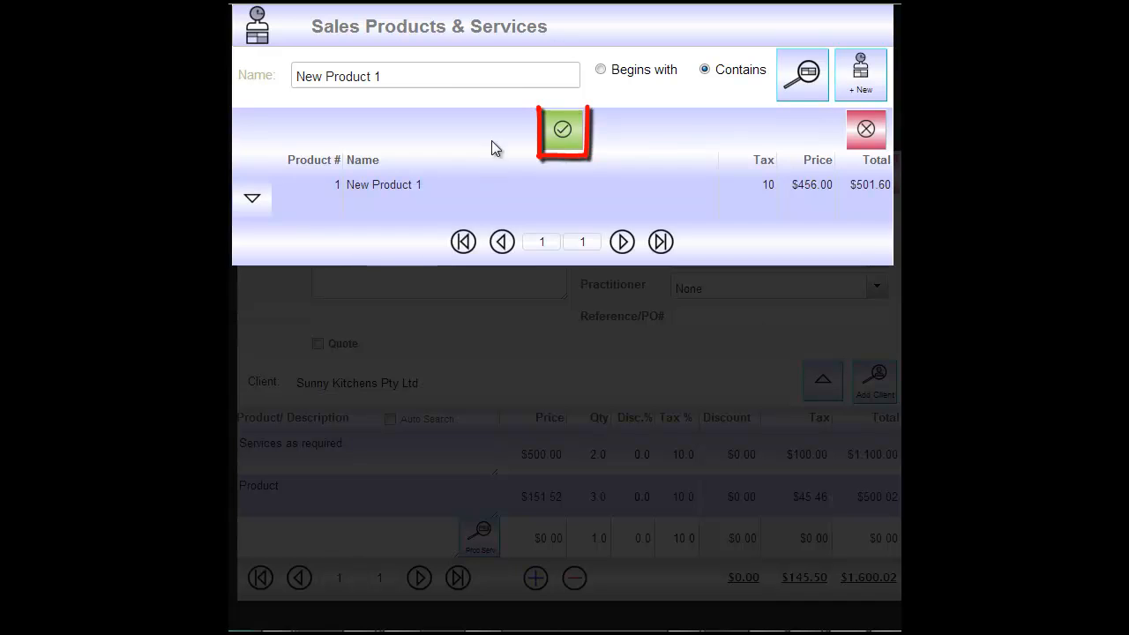
{"action": "left_click", "coordinate": [565, 131]}
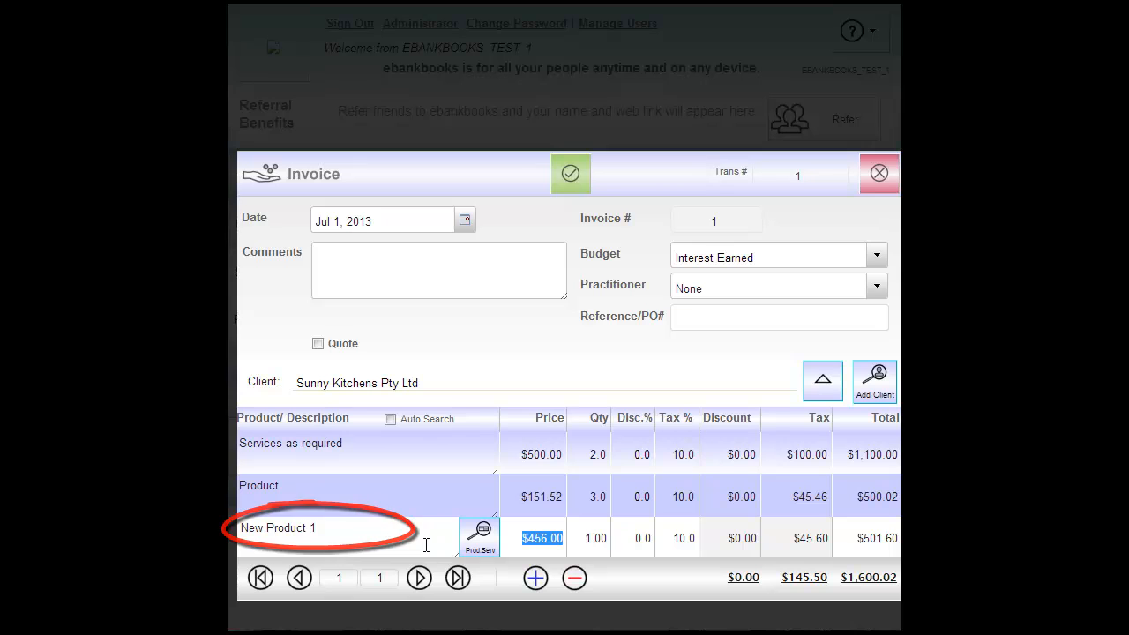
- Set the third line's quantity to 5 and save invoice #1, acknowledging the saved confirmation
{"action": "left_click", "coordinate": [596, 535]}
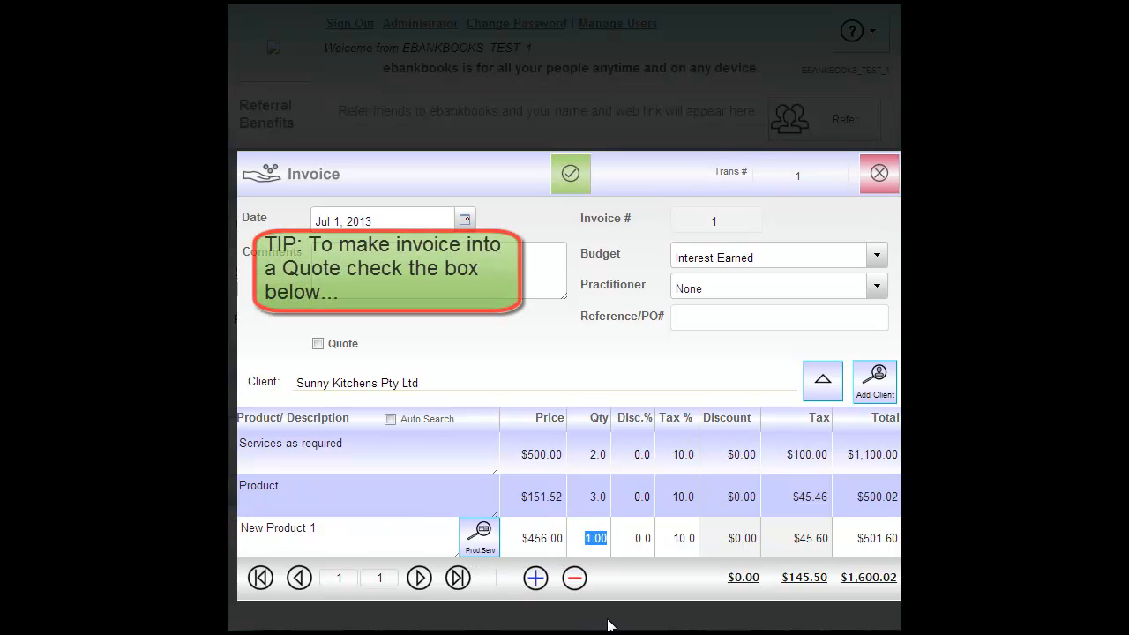
{"action": "type", "text": "5"}
{"action": "key", "text": "Tab"}
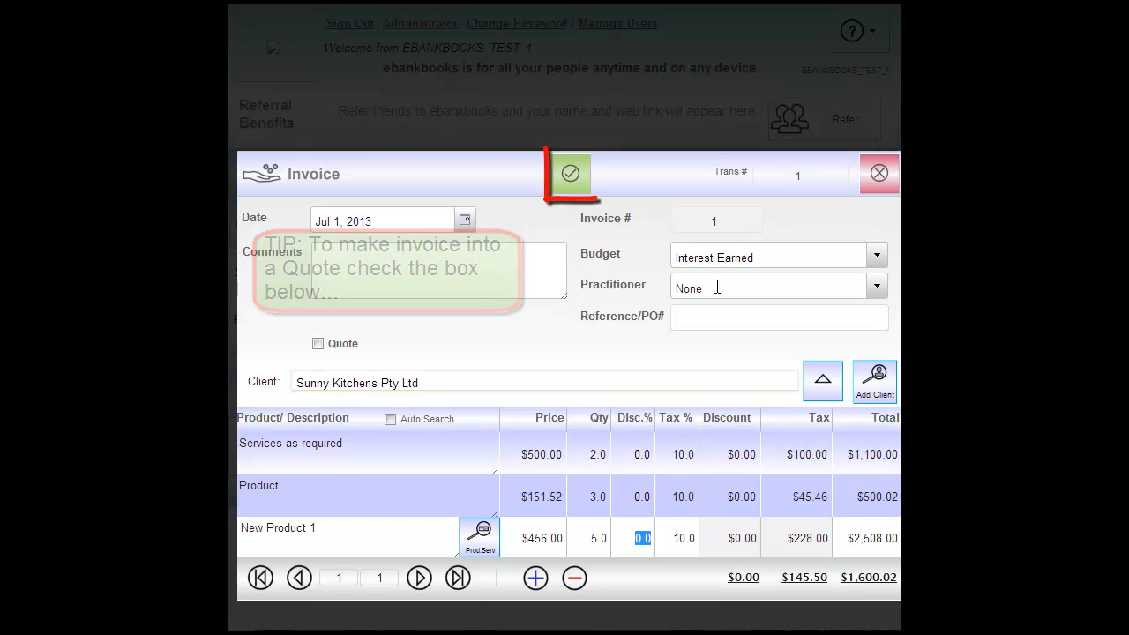
{"action": "left_click", "coordinate": [565, 179]}
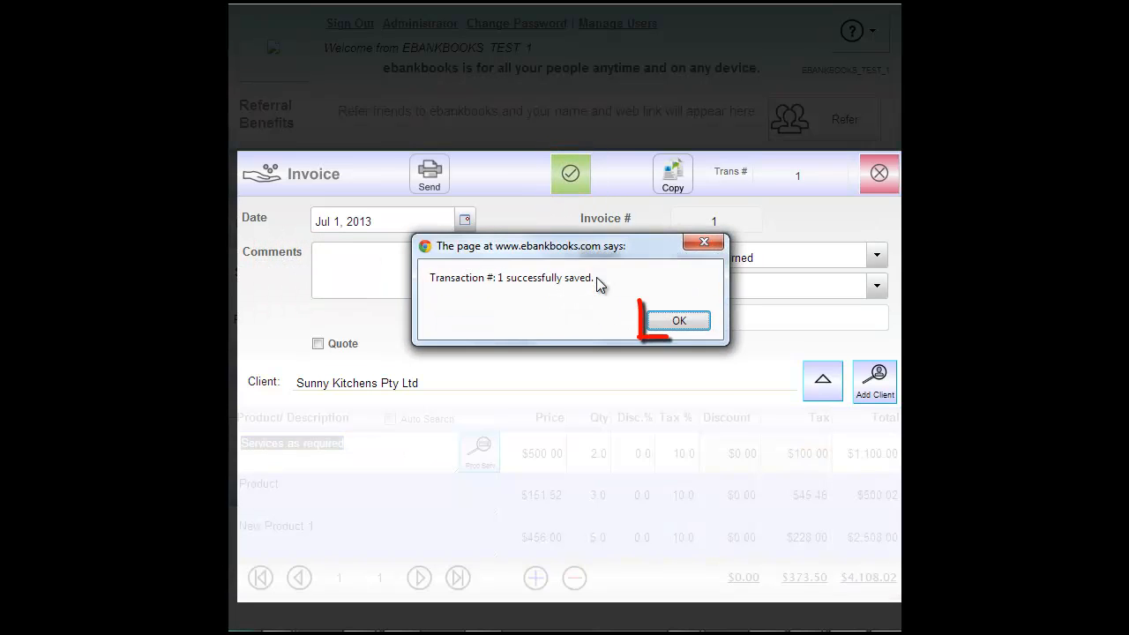
{"action": "left_click", "coordinate": [684, 319]}
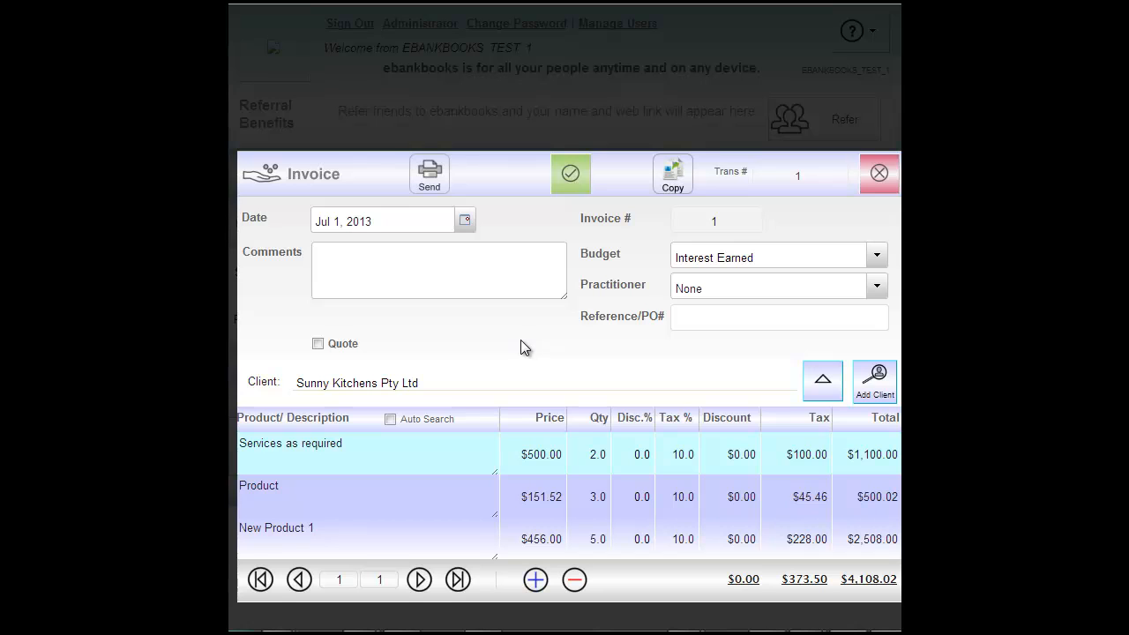
- Preview the printable invoice, then close it back to the Invoices list
{"action": "left_click", "coordinate": [429, 179]}
{"action": "left_click", "coordinate": [879, 173]}
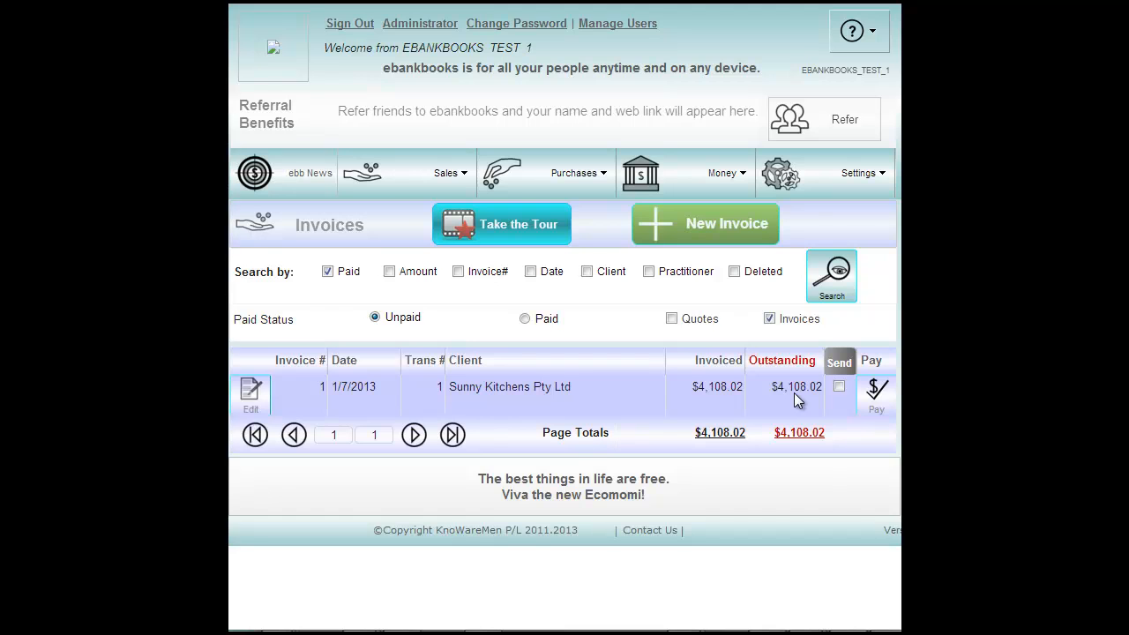
- In Company Details, rename the company to Ebankbooks Pty Ltd and enter its business number
{"action": "left_click", "coordinate": [829, 163]}
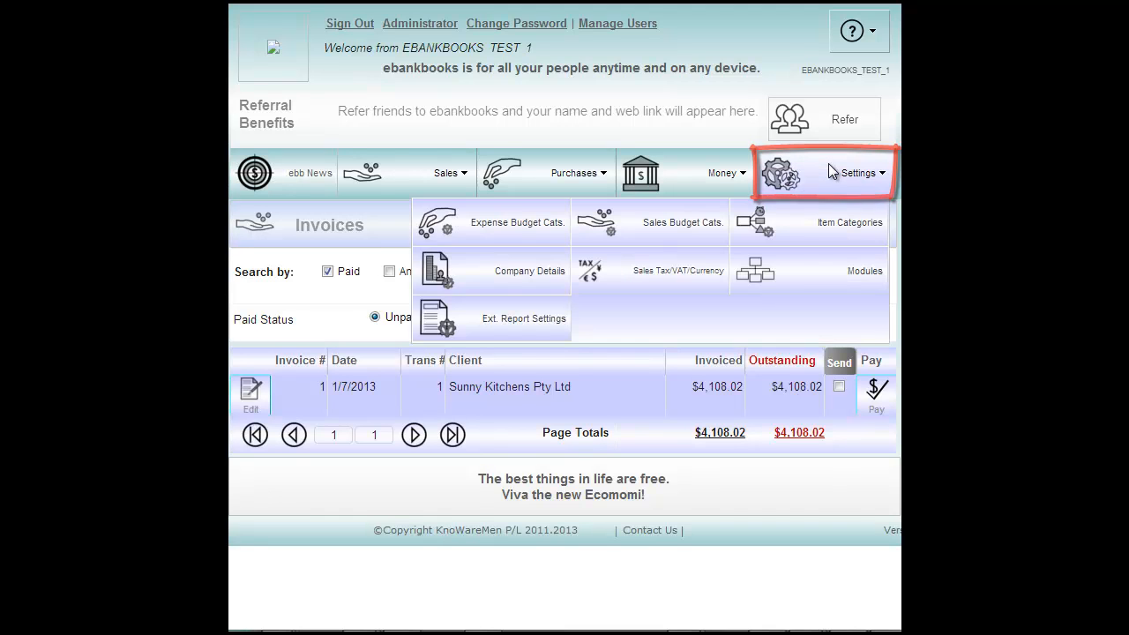
{"action": "left_click", "coordinate": [467, 267]}
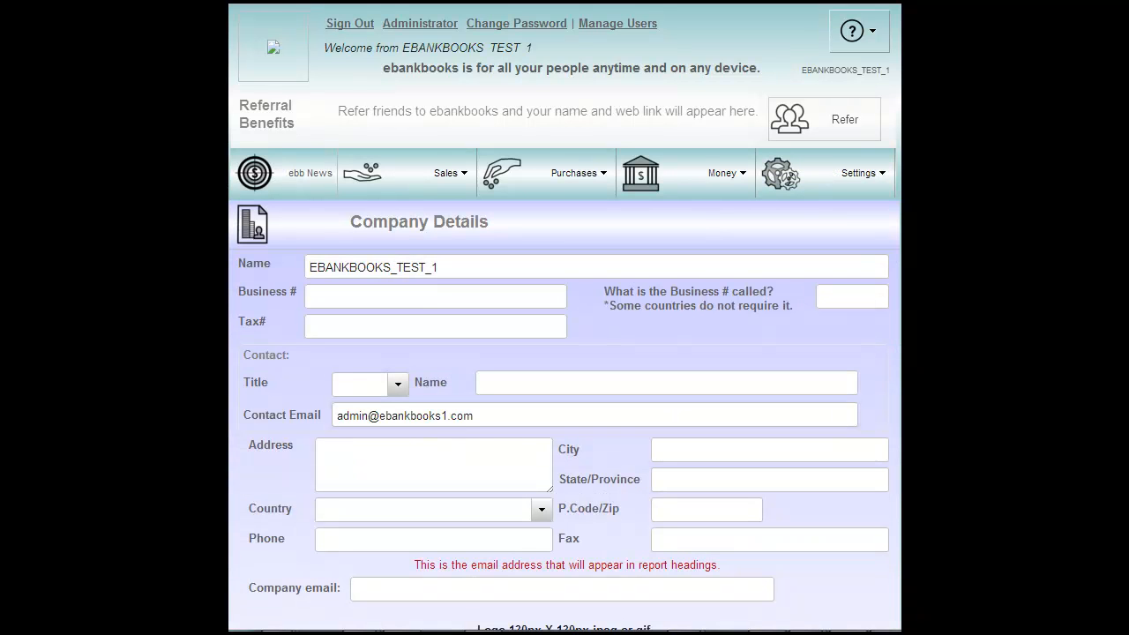
{"action": "scroll", "coordinate": [877, 336], "scroll_direction": "down", "scroll_amount": 1}
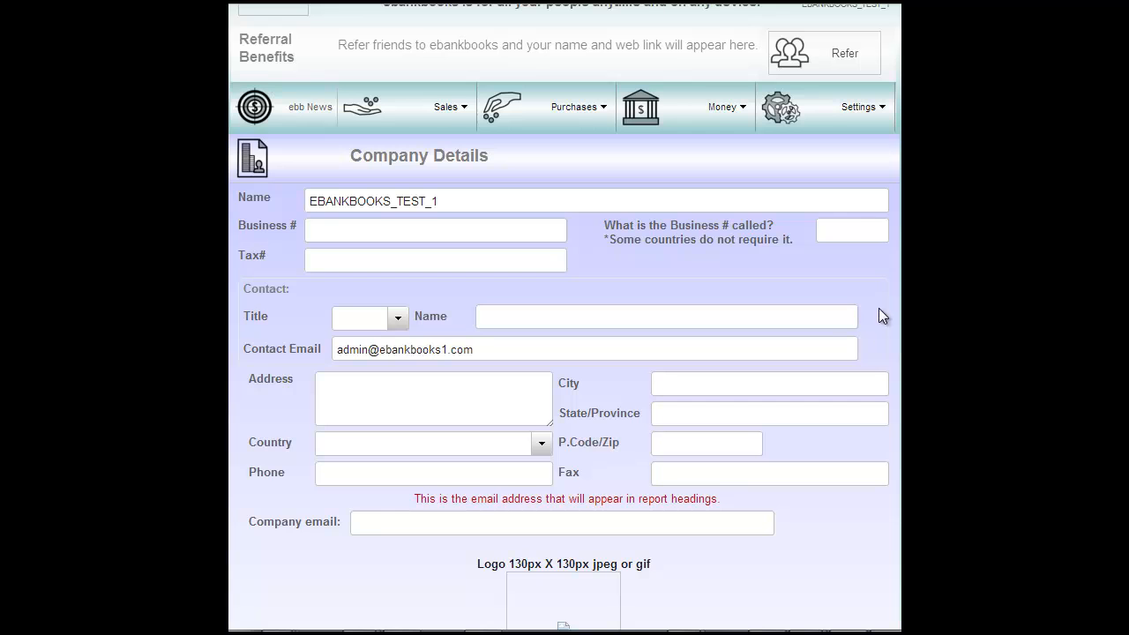
{"action": "scroll", "coordinate": [876, 335], "scroll_direction": "down", "scroll_amount": 1}
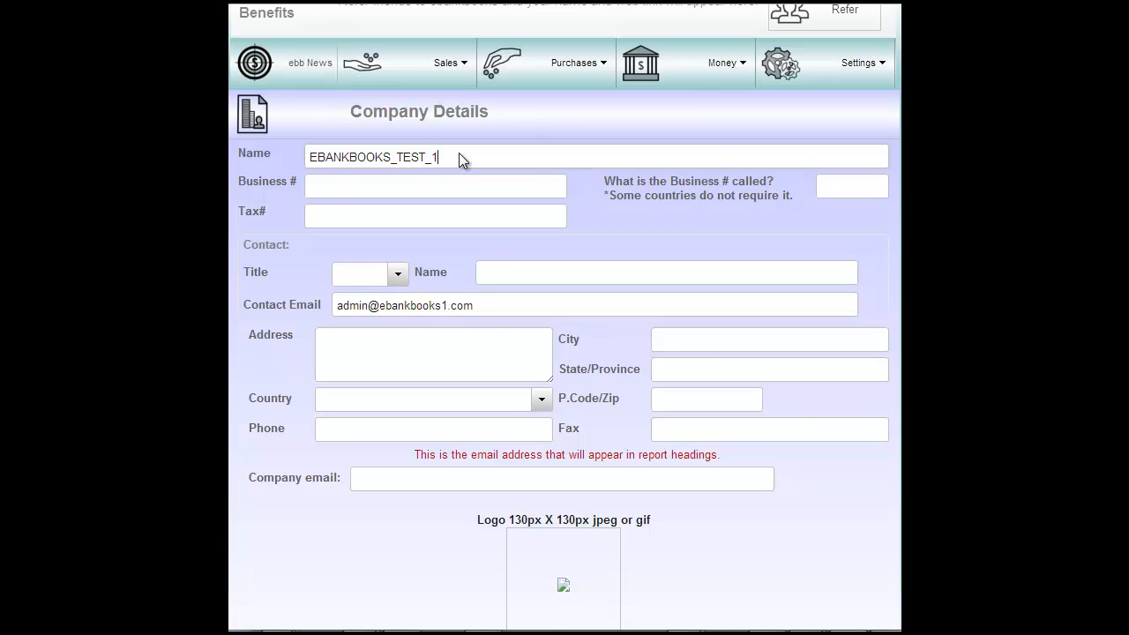
{"action": "left_click_drag", "start_coordinate": [449, 155], "coordinate": [272, 151]}
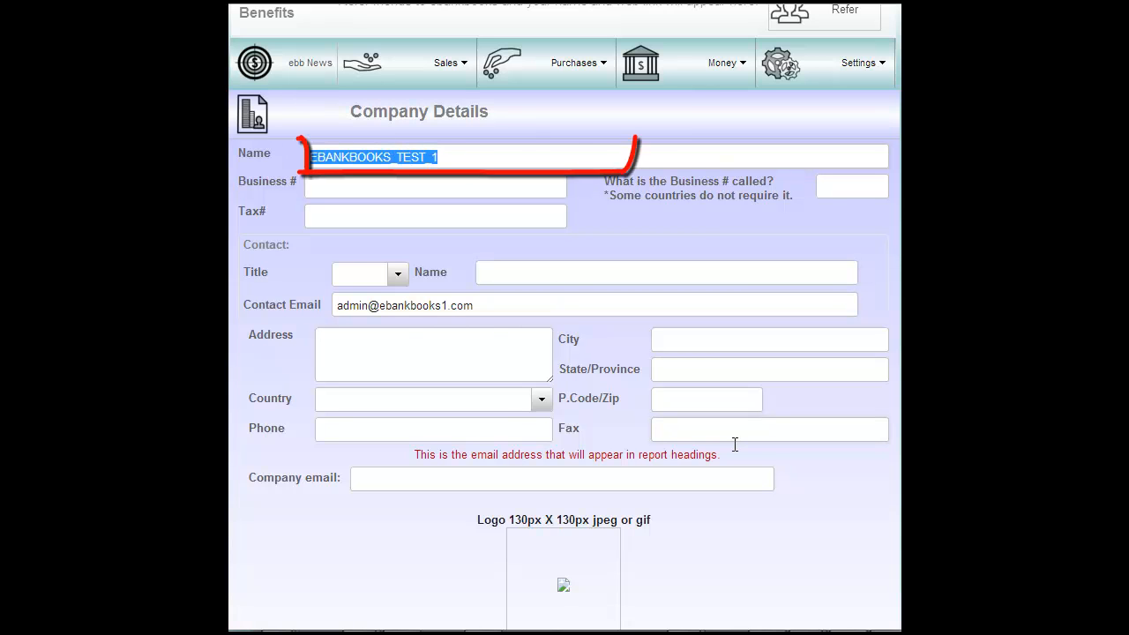
{"action": "type", "text": "Ebankbooks"}
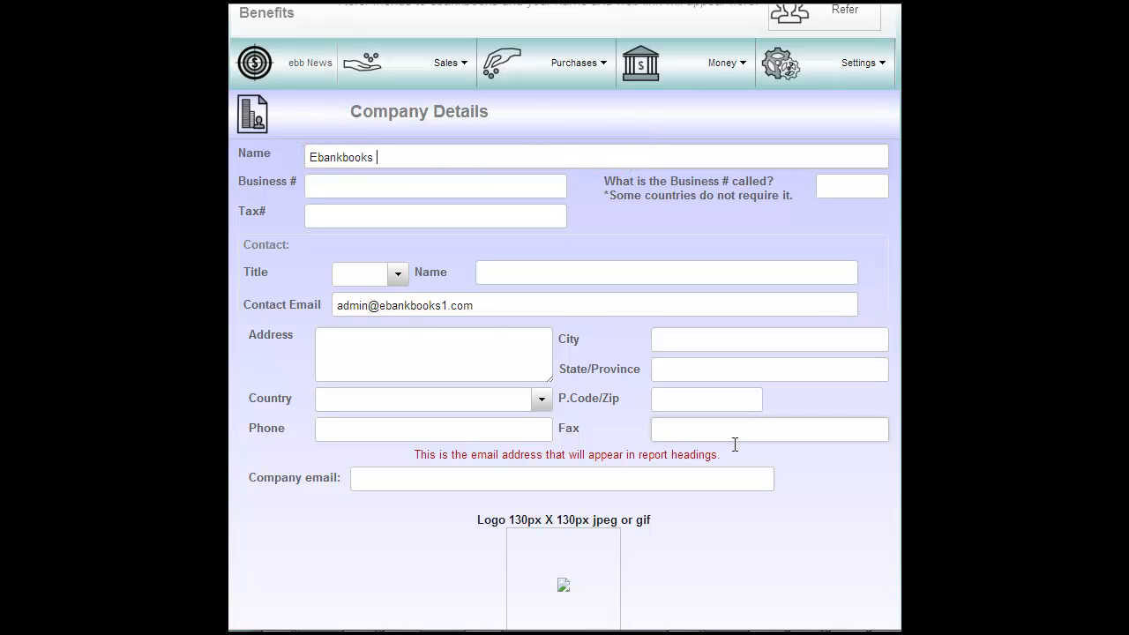
{"action": "type", "text": " Pty Ltd"}
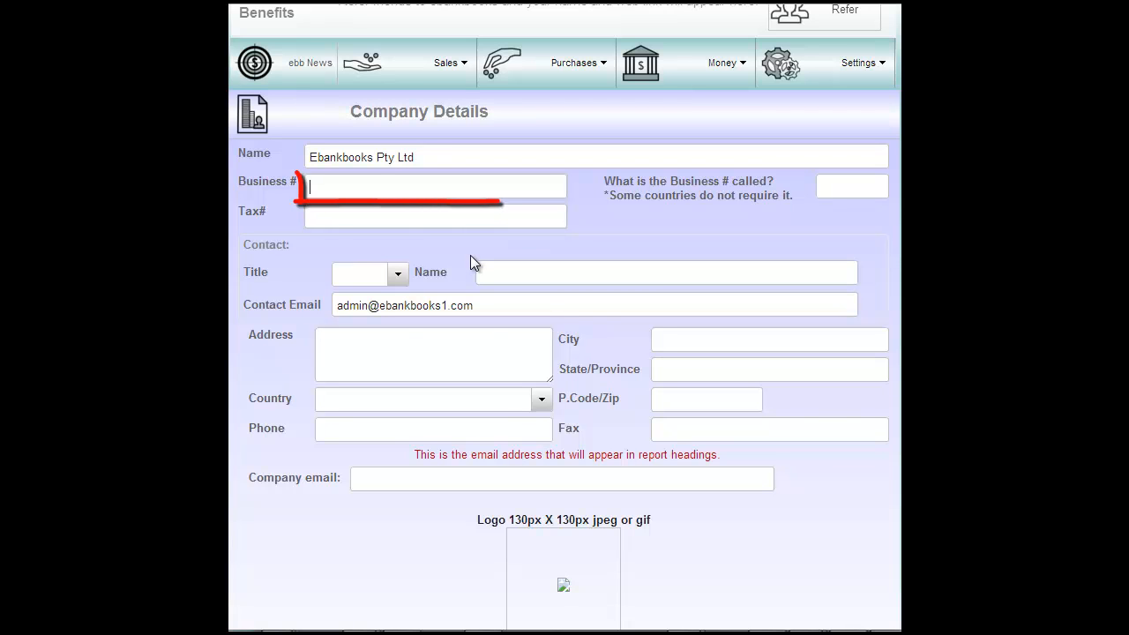
{"action": "type", "text": "3424234234324"}
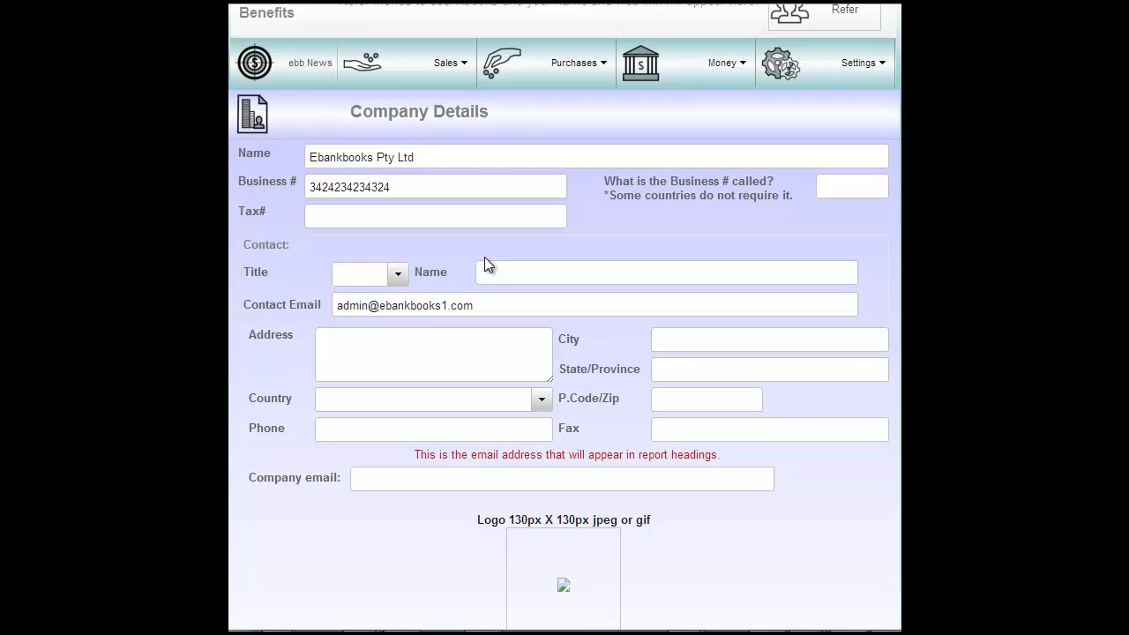
- Set the name of the business number field to ABN
{"action": "left_click", "coordinate": [845, 186]}
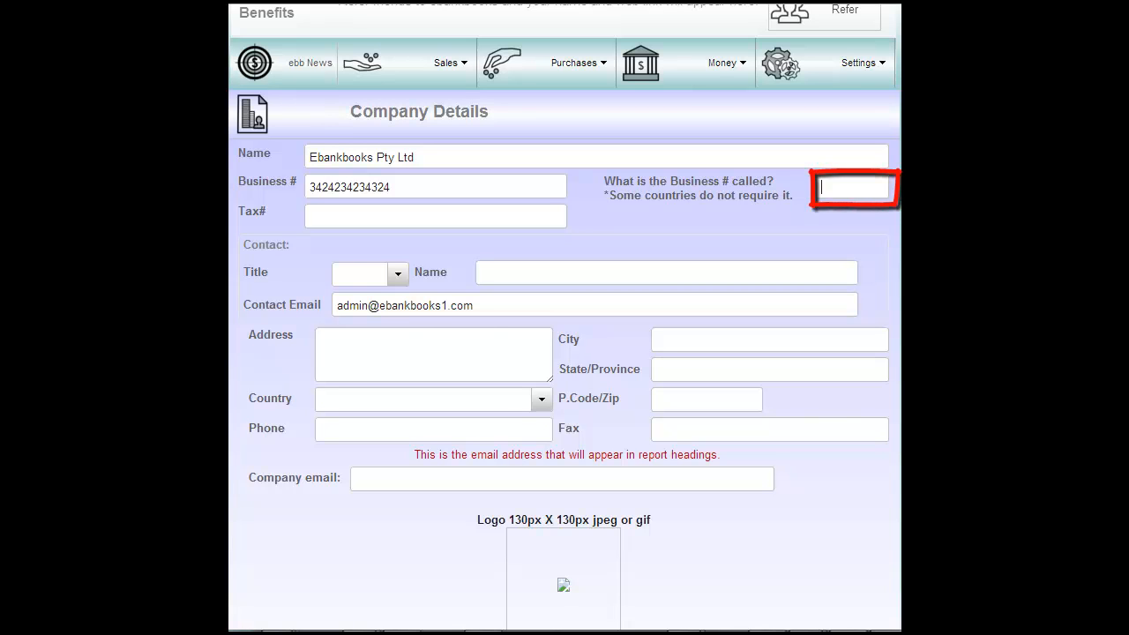
{"action": "type", "text": "ABN"}
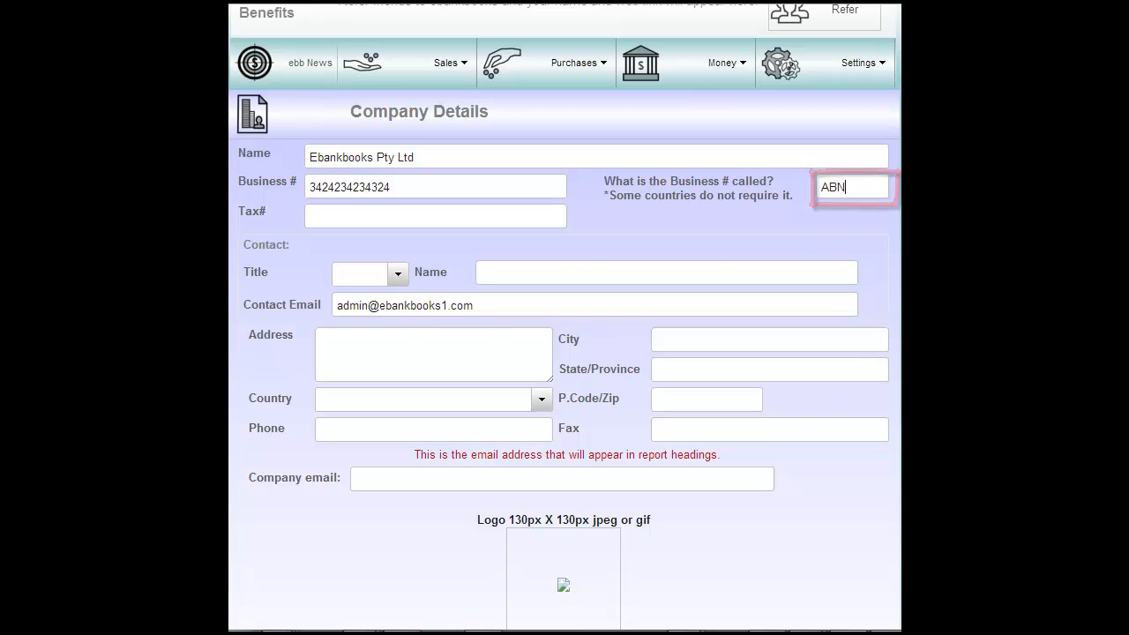
{"action": "left_click", "coordinate": [530, 216]}
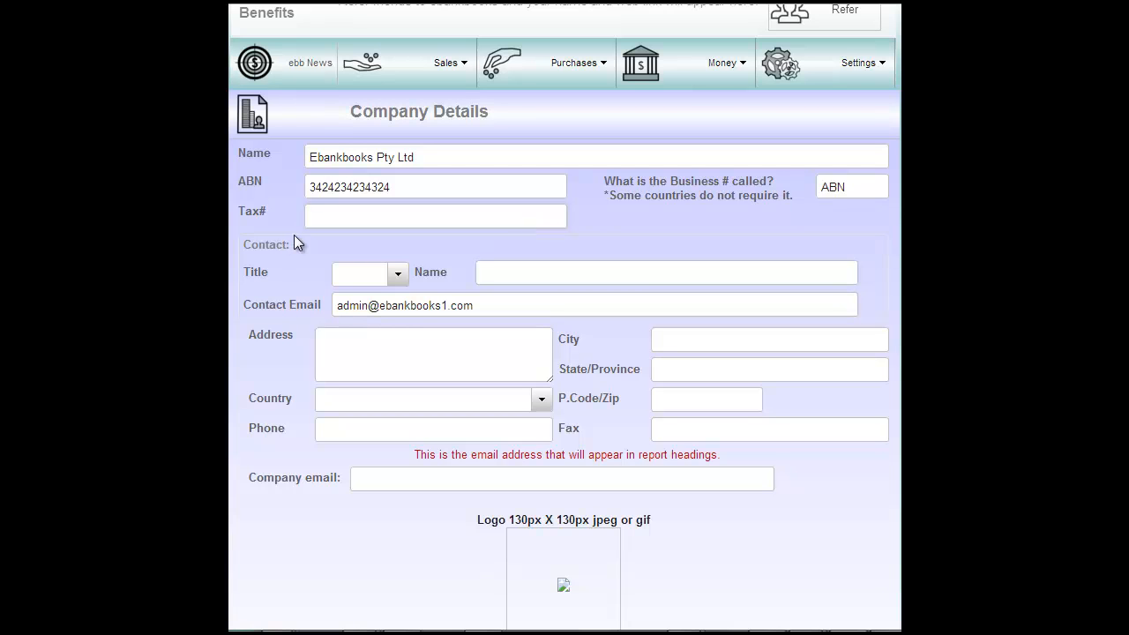
- Fill in the contact as Ms with name, street address, Sydney, NSW2000 and country Australia
{"action": "left_click", "coordinate": [400, 282]}
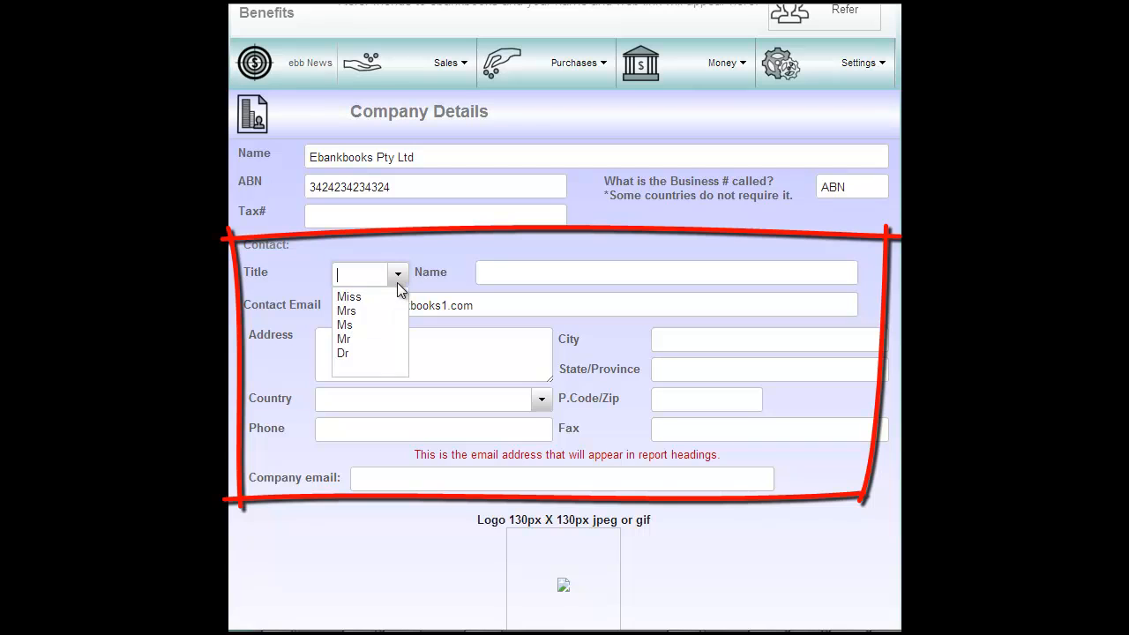
{"action": "left_click", "coordinate": [346, 324]}
{"action": "left_click", "coordinate": [531, 274]}
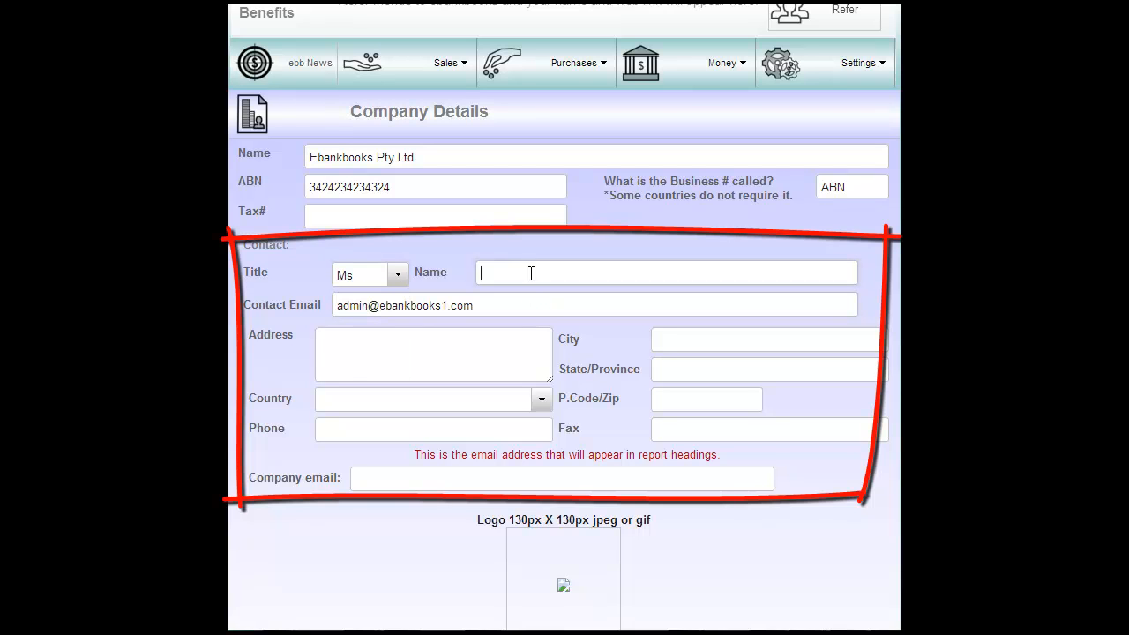
{"action": "type", "text": "Olga"}
{"action": "left_click", "coordinate": [375, 338]}
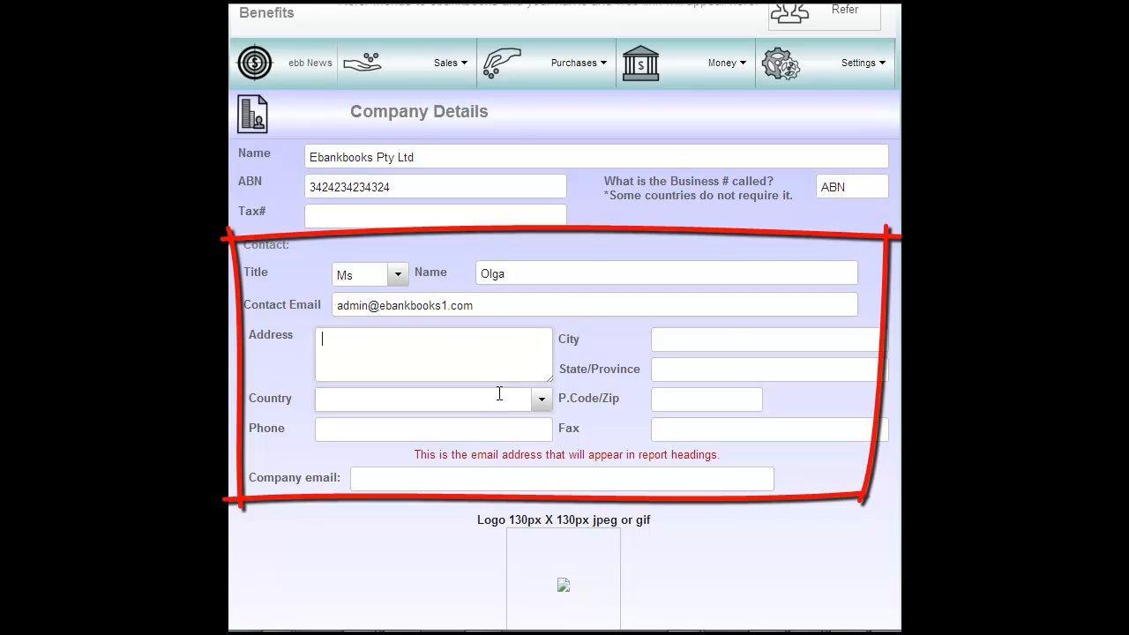
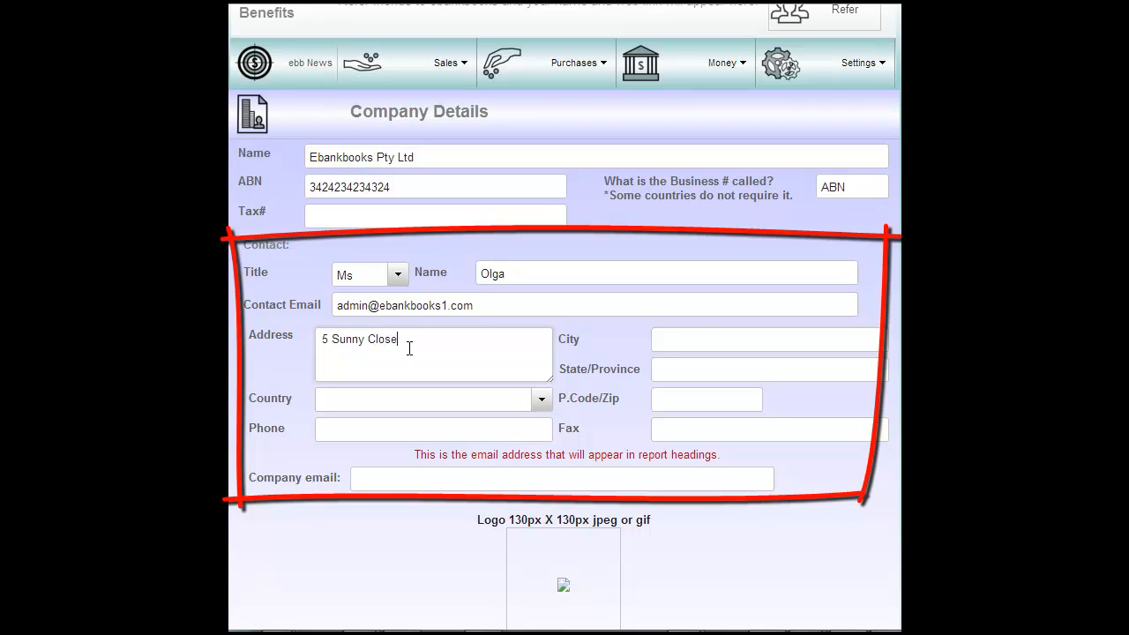
{"action": "left_click", "coordinate": [678, 344]}
{"action": "type", "text": "Sydney"}
{"action": "left_click", "coordinate": [689, 377]}
{"action": "type", "text": "NSW"}
{"action": "type", "text": "2000"}
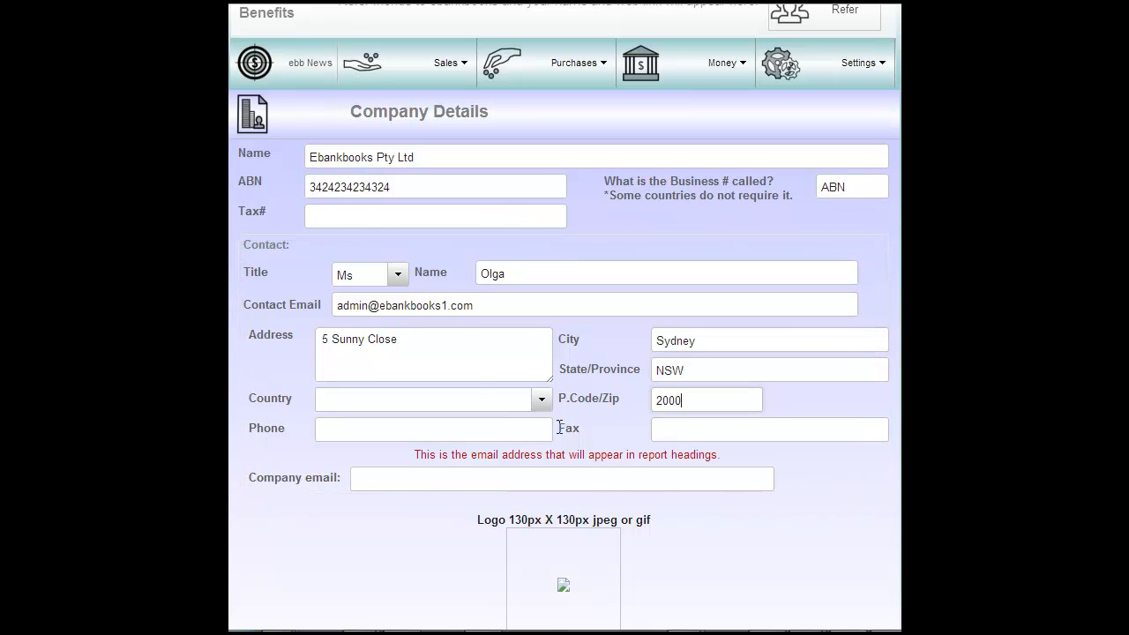
{"action": "left_click", "coordinate": [476, 399]}
{"action": "type", "text": "Australia"}
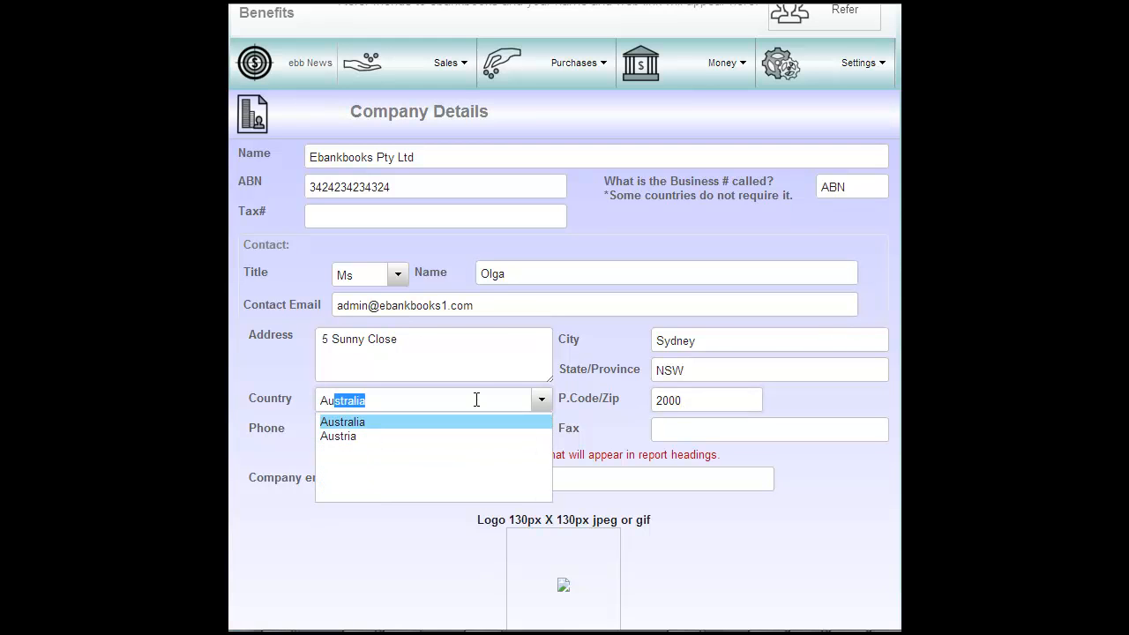
{"action": "left_click", "coordinate": [369, 421]}
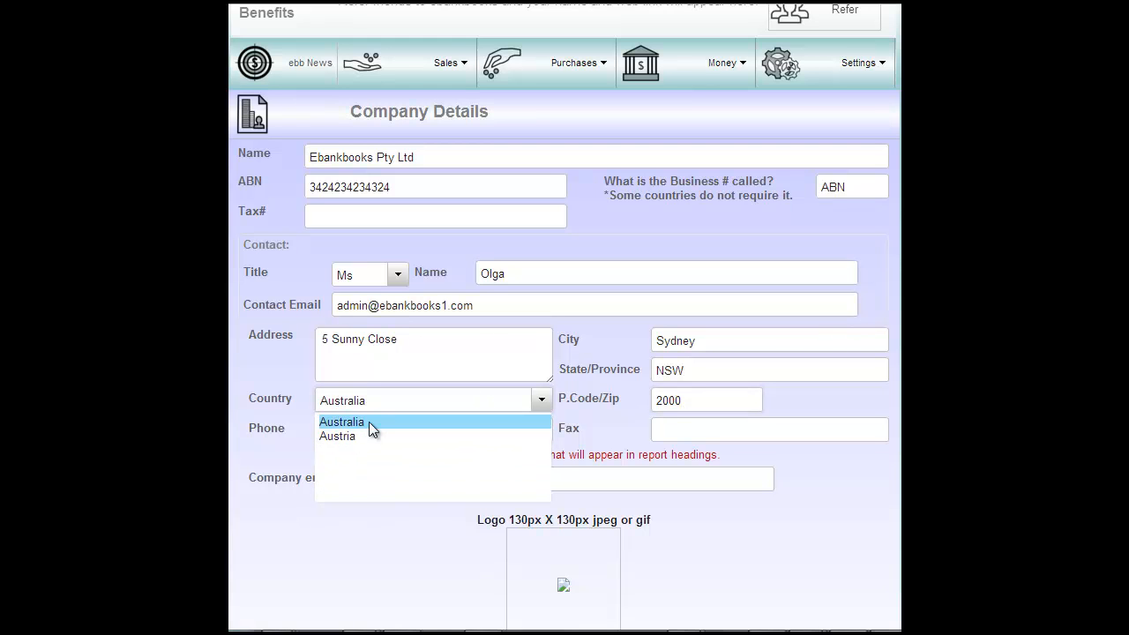
- Enter the phone, fax and company email, then save the company details
{"action": "left_click", "coordinate": [388, 431]}
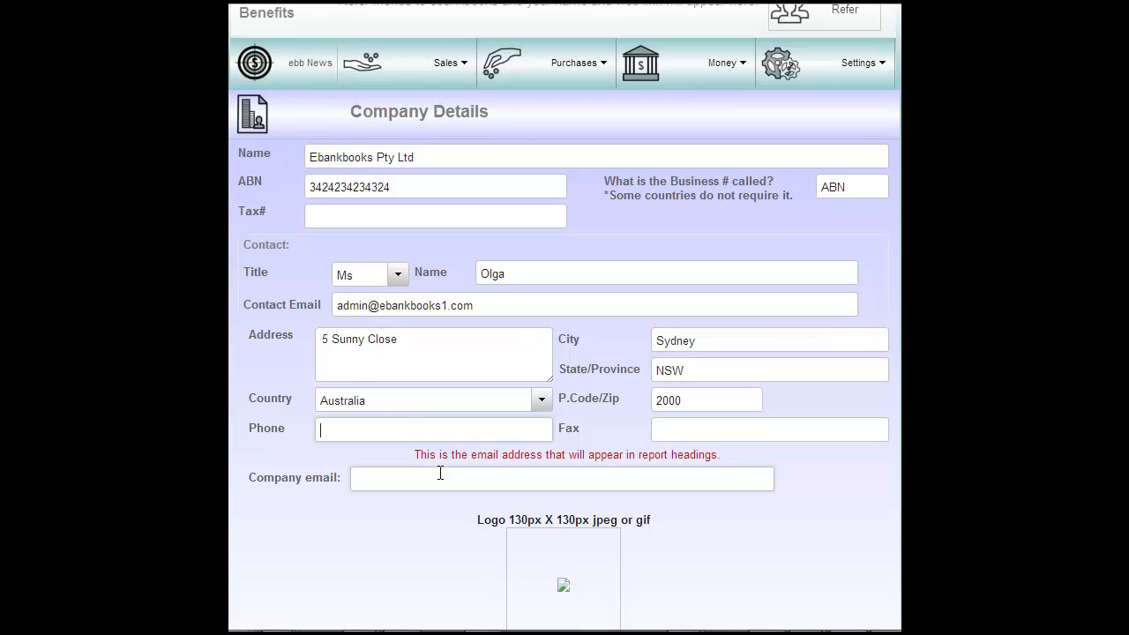
{"action": "type", "text": "92838482"}
{"action": "left_click", "coordinate": [712, 429]}
{"action": "type", "text": "24234343"}
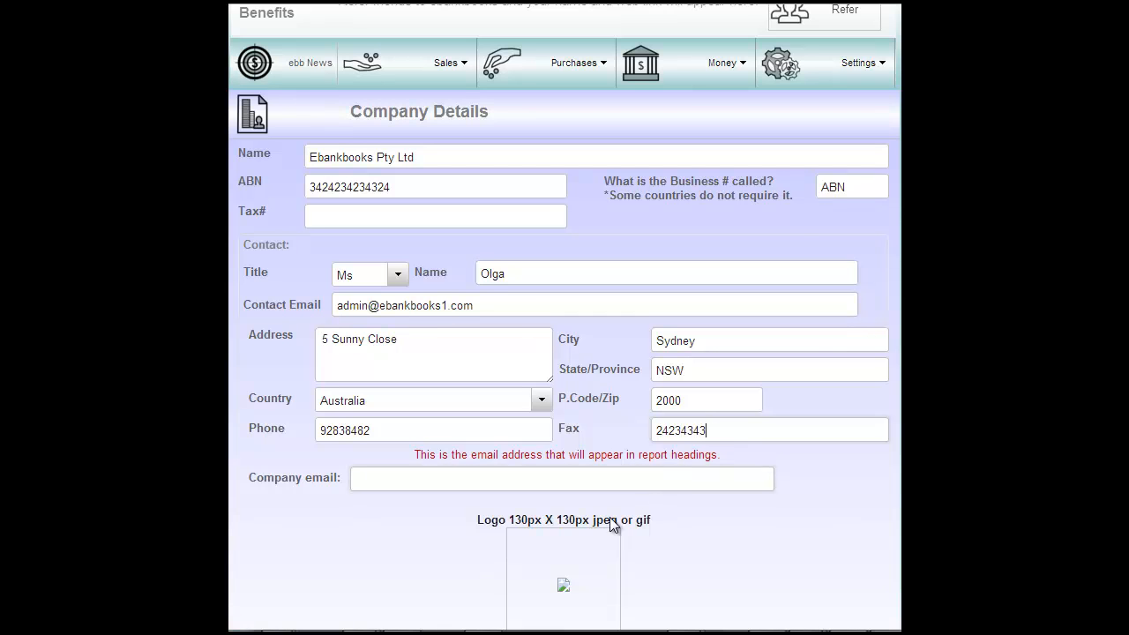
{"action": "left_click", "coordinate": [393, 481]}
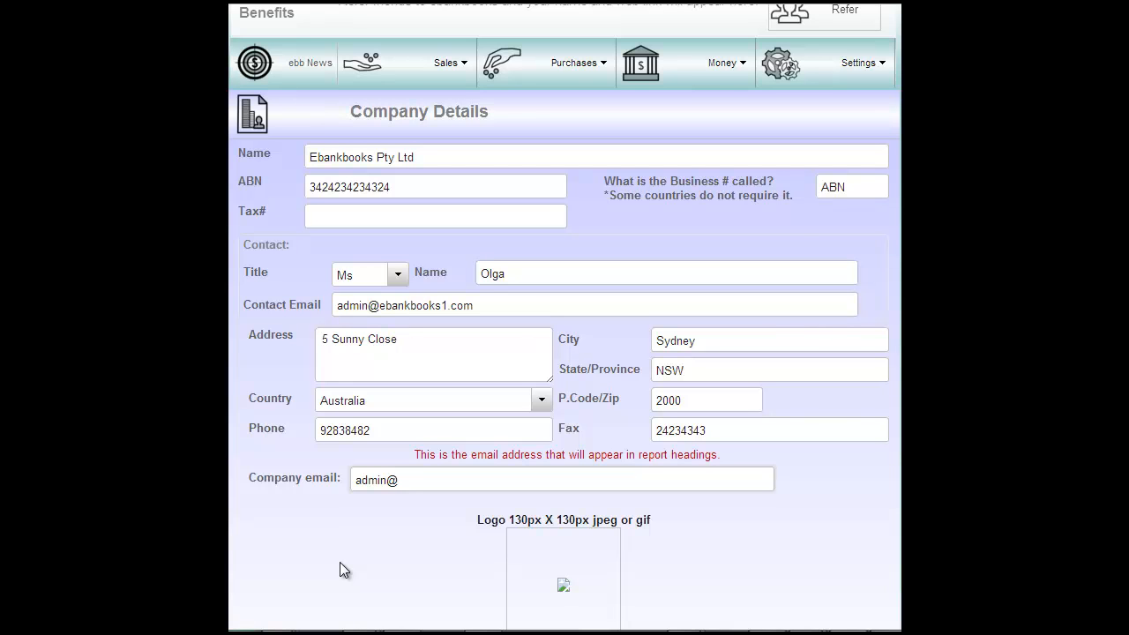
{"action": "scroll", "coordinate": [334, 562], "scroll_direction": "down", "scroll_amount": 3}
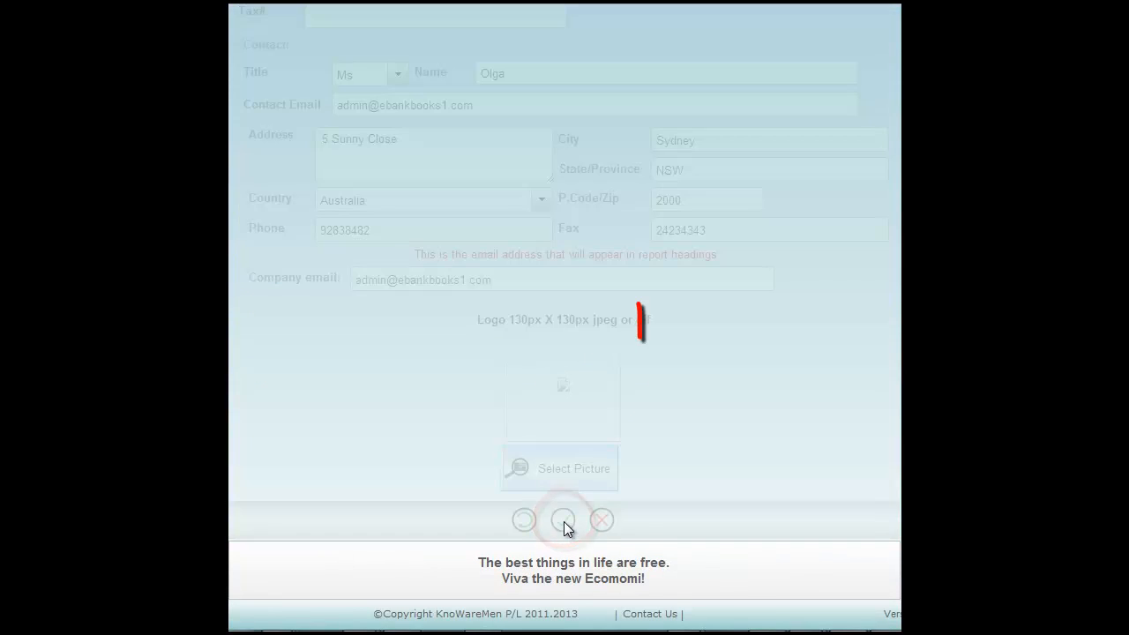
{"action": "left_click", "coordinate": [563, 519]}
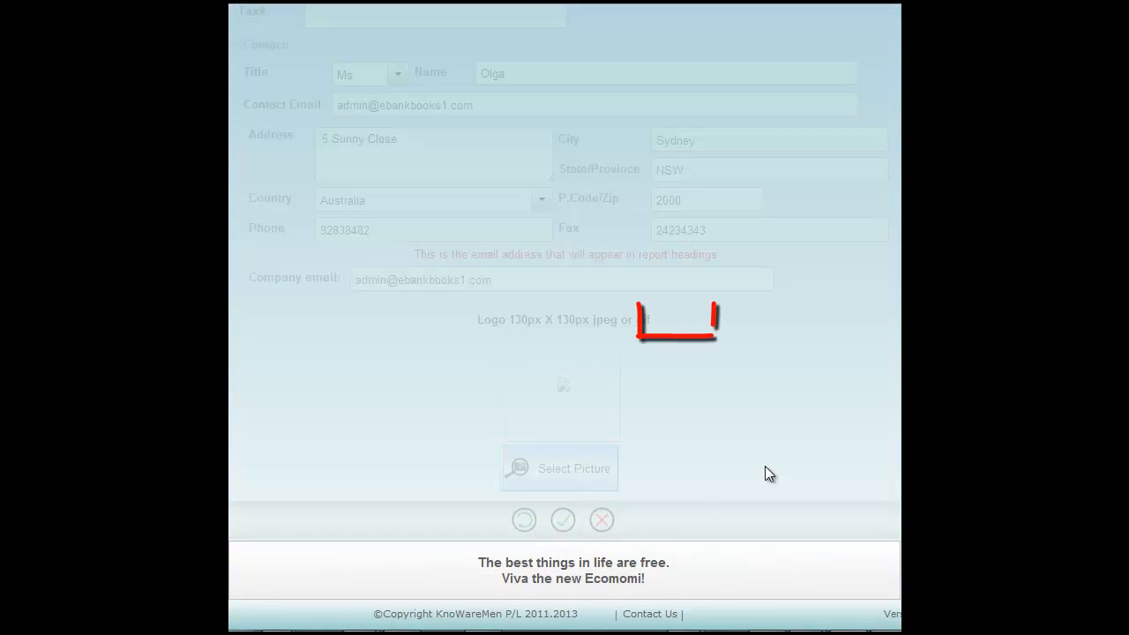
{"action": "left_click", "coordinate": [676, 321]}
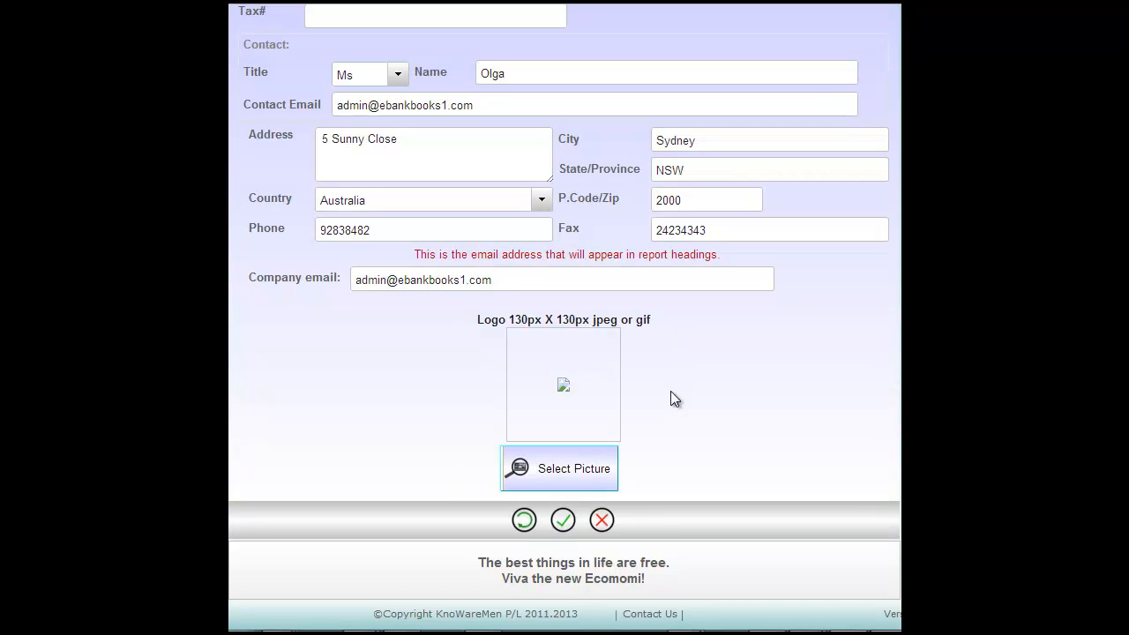
{"action": "scroll", "coordinate": [683, 415], "scroll_direction": "up", "scroll_amount": 1}
{"action": "scroll", "coordinate": [699, 433], "scroll_direction": "up", "scroll_amount": 1}
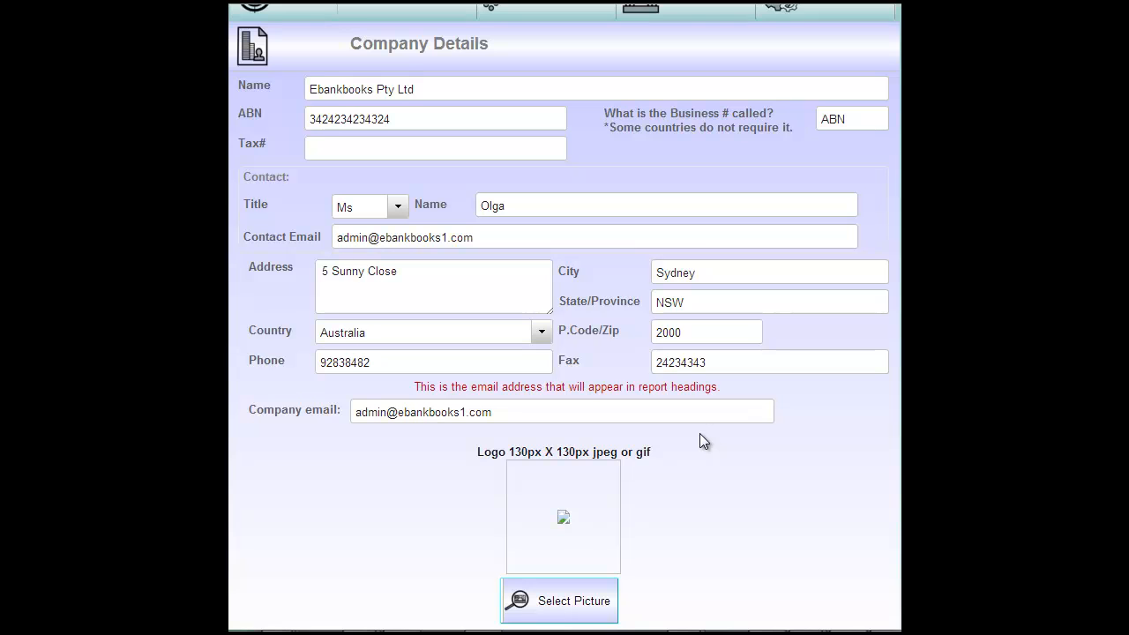
{"action": "scroll", "coordinate": [700, 433], "scroll_direction": "down", "scroll_amount": 1}
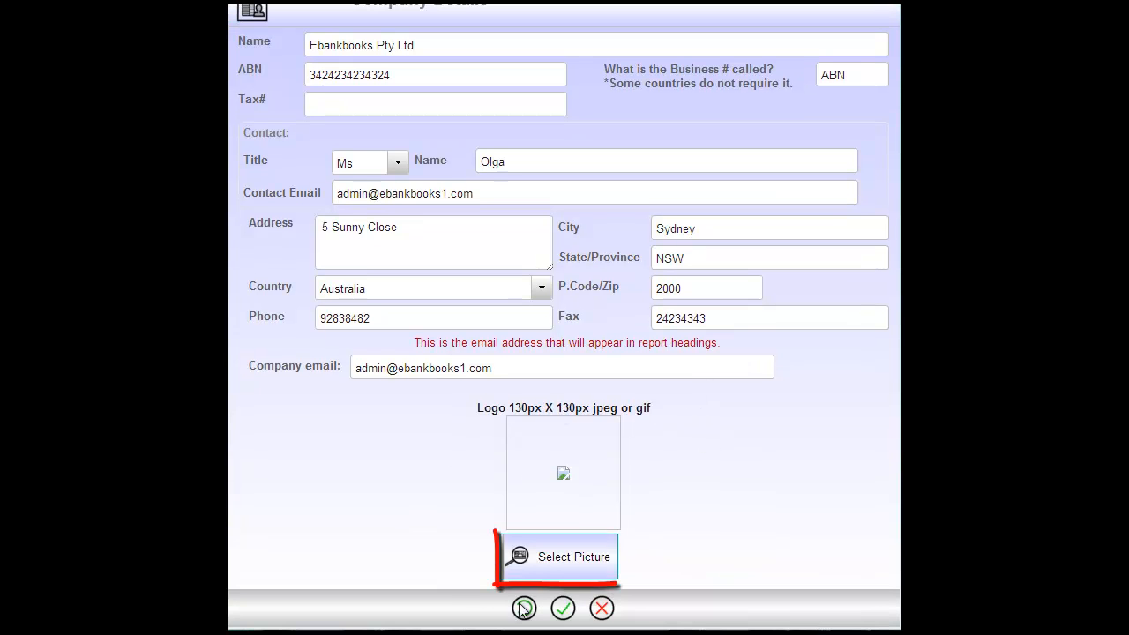
- Set Logo130px as the company logo and reload so it heads the Invoices page
{"action": "left_click", "coordinate": [550, 561]}
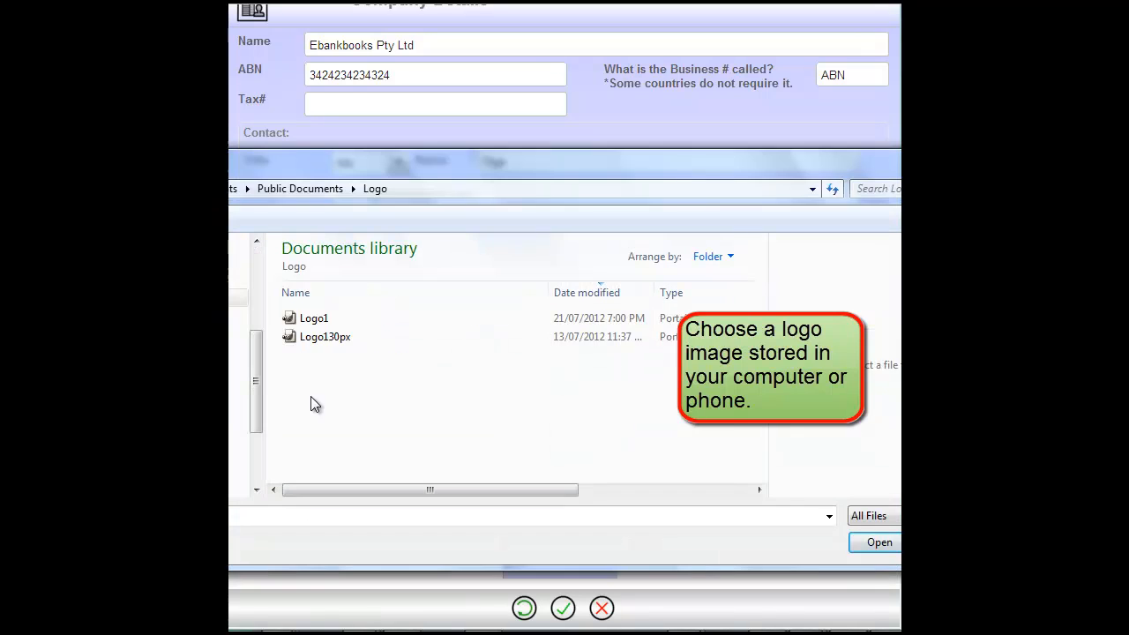
{"action": "left_click", "coordinate": [317, 336]}
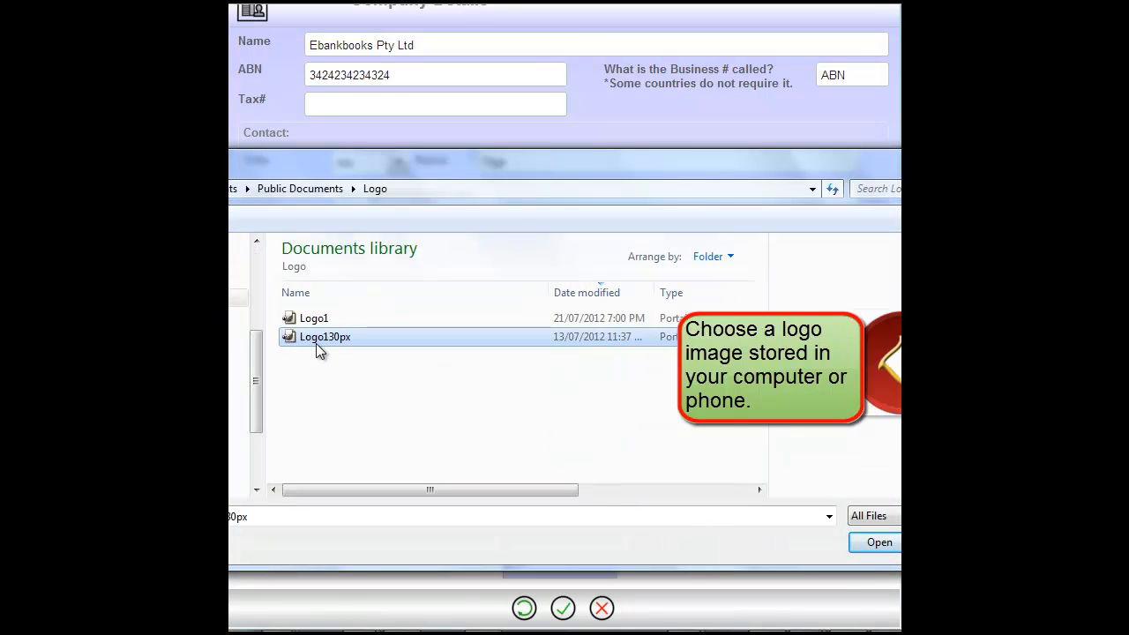
{"action": "left_click", "coordinate": [880, 542]}
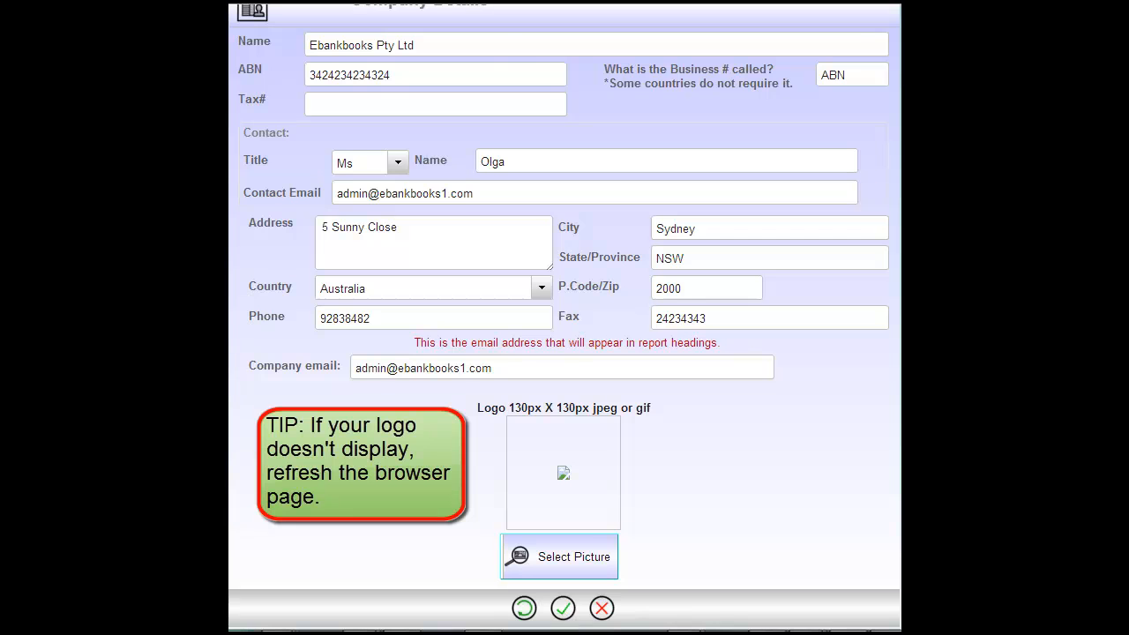
{"action": "scroll", "coordinate": [565, 318], "scroll_direction": "up", "scroll_amount": 3}
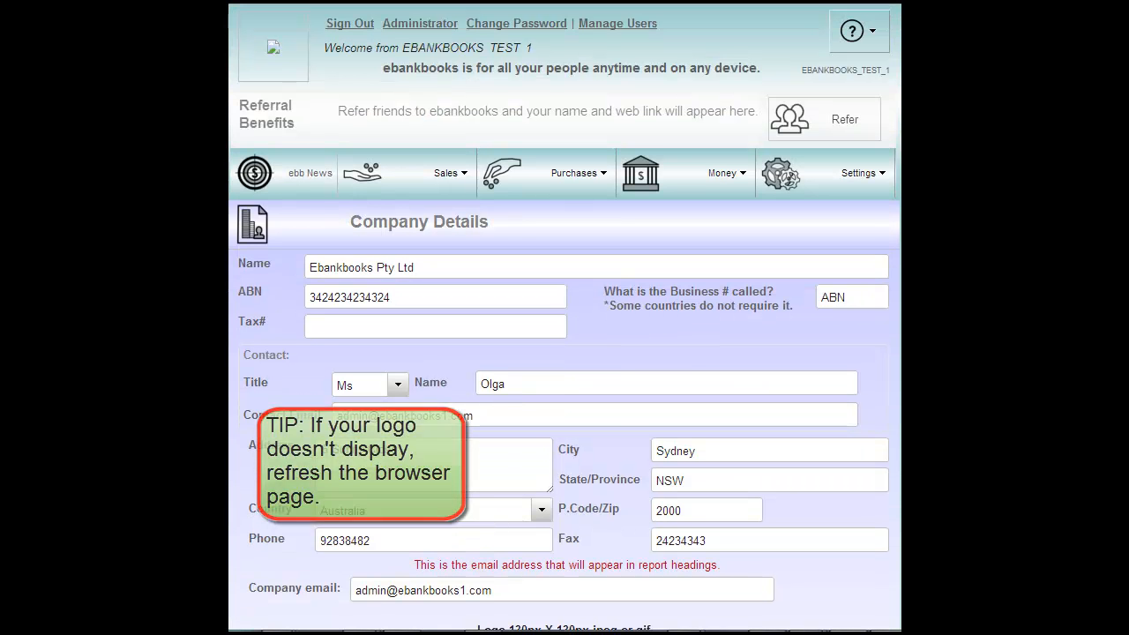
{"action": "left_click", "coordinate": [280, 163]}
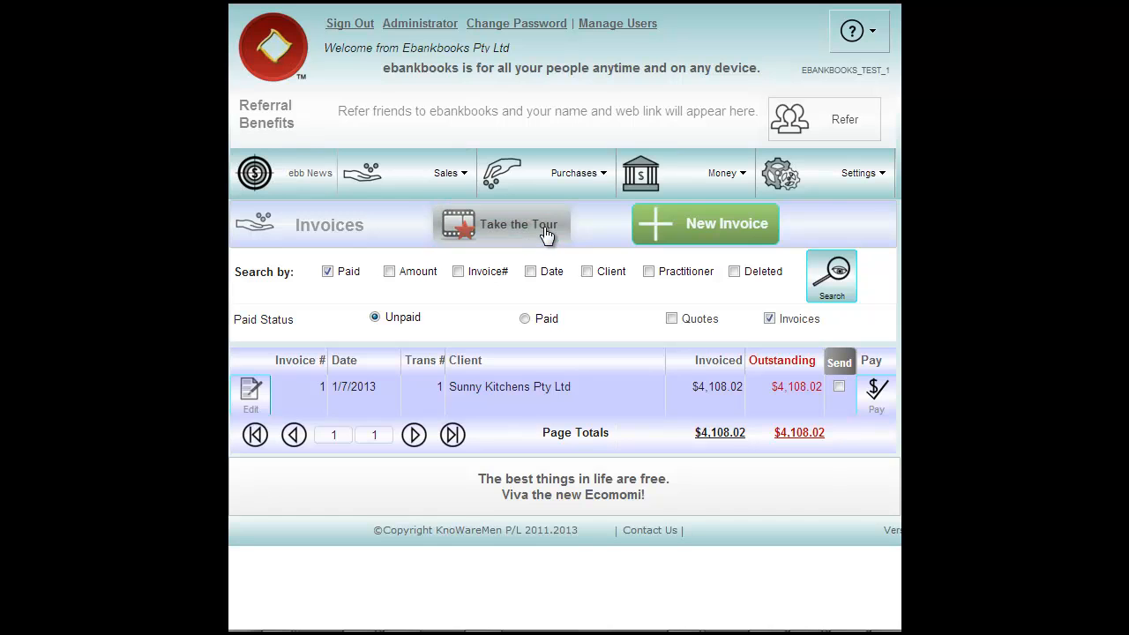
- Turn on Sales Tax/VAT/GST and keep Dollar as the currency
{"action": "mouse_move", "coordinate": [847, 183]}
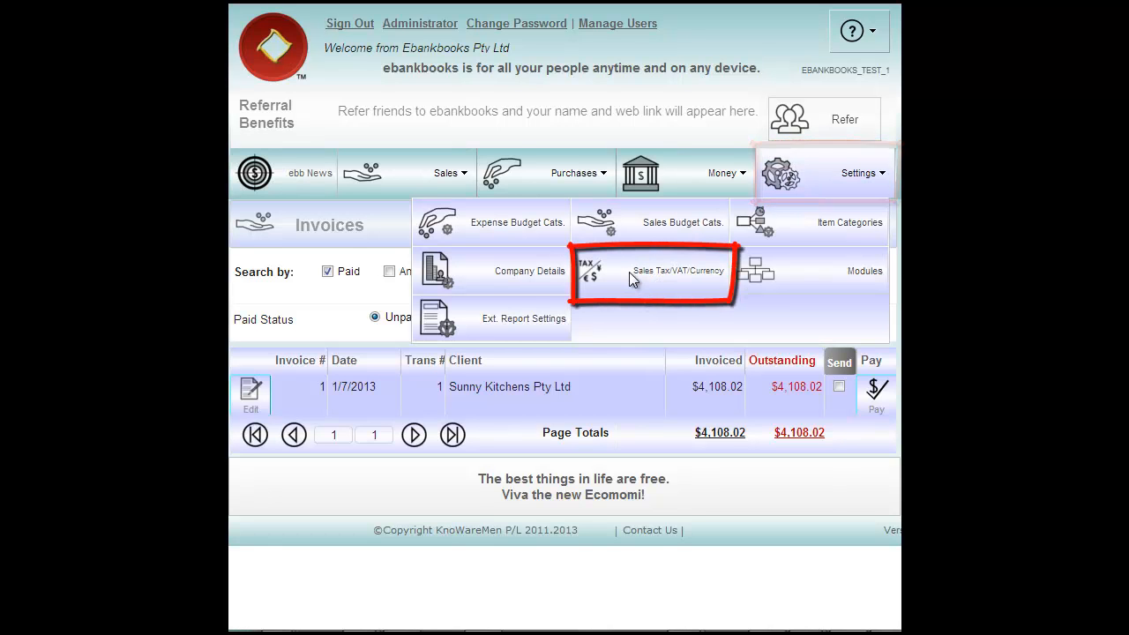
{"action": "left_click", "coordinate": [629, 271]}
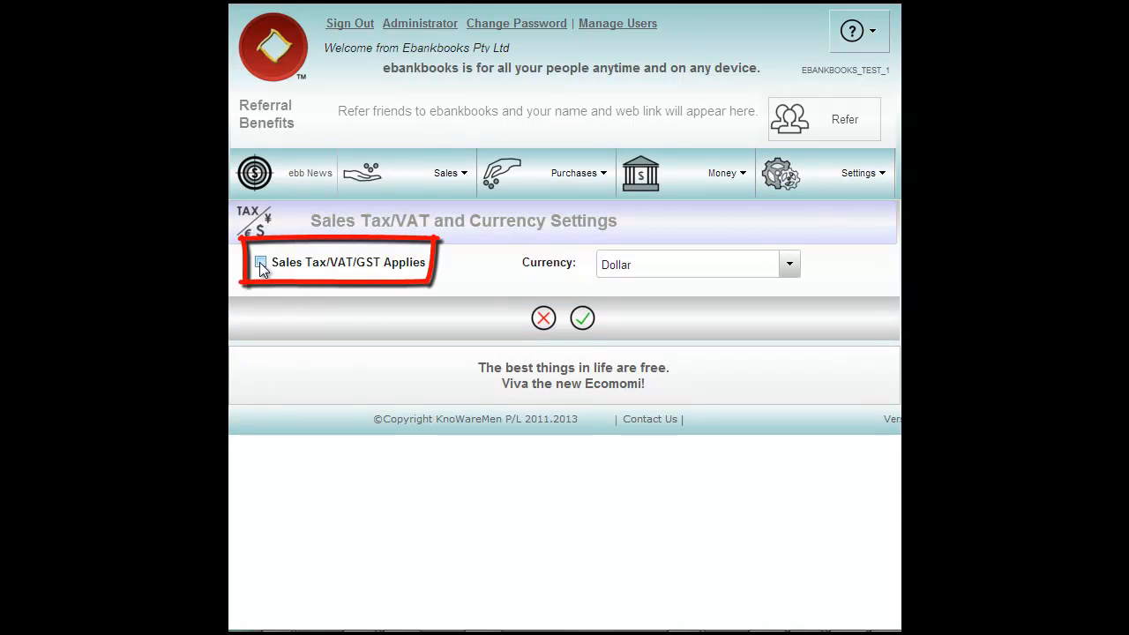
{"action": "left_click", "coordinate": [260, 263]}
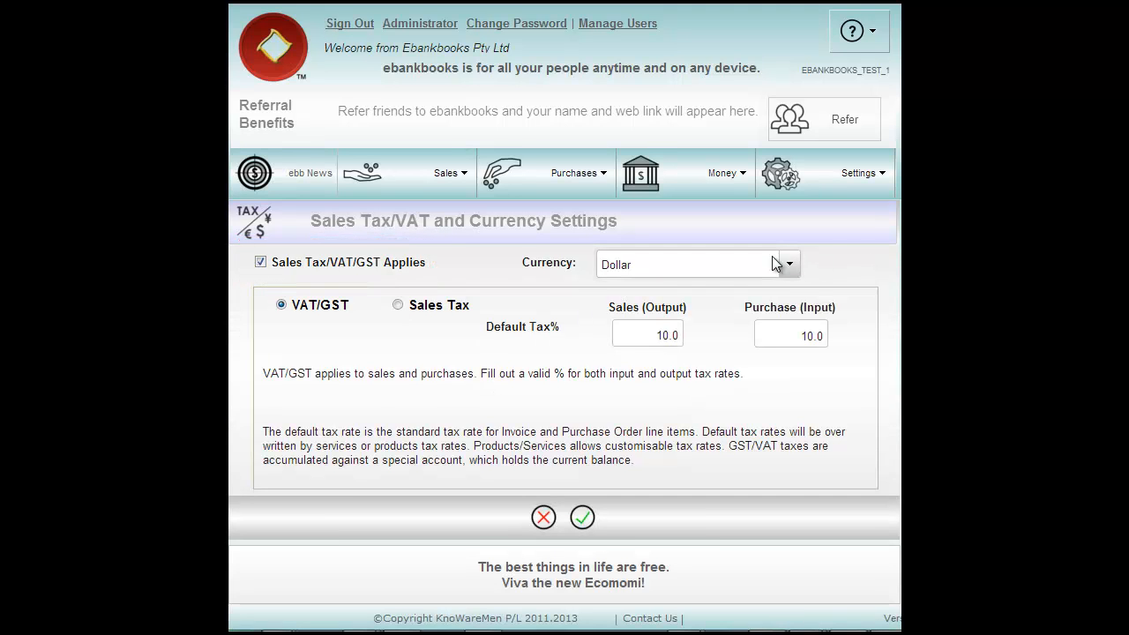
{"action": "left_click", "coordinate": [792, 269]}
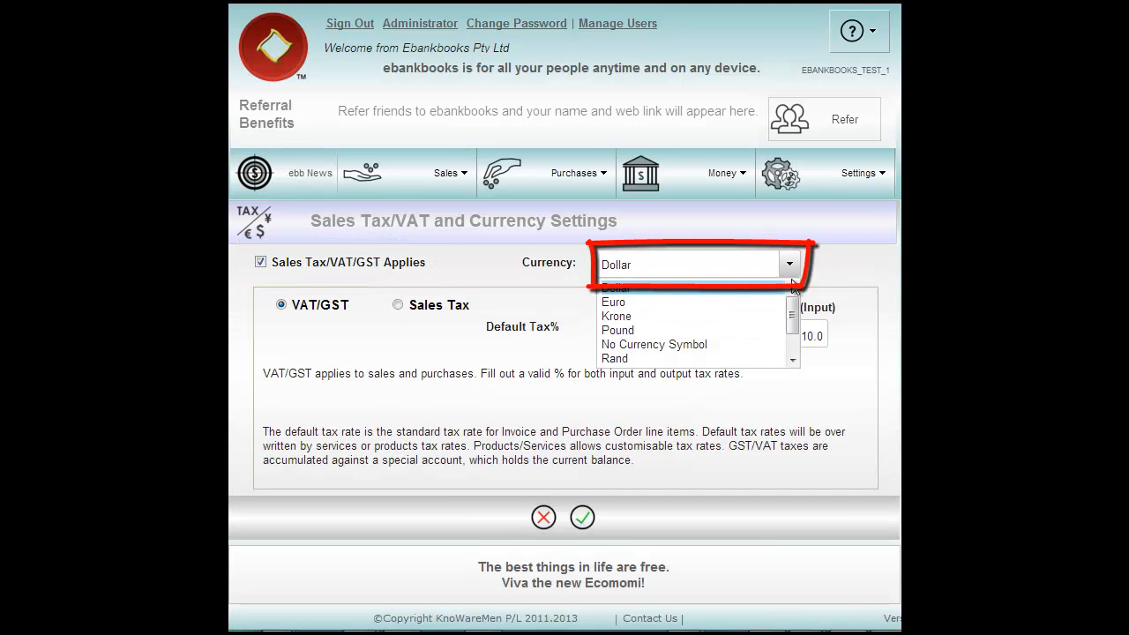
{"action": "scroll", "coordinate": [791, 312], "scroll_direction": "down", "scroll_amount": 2}
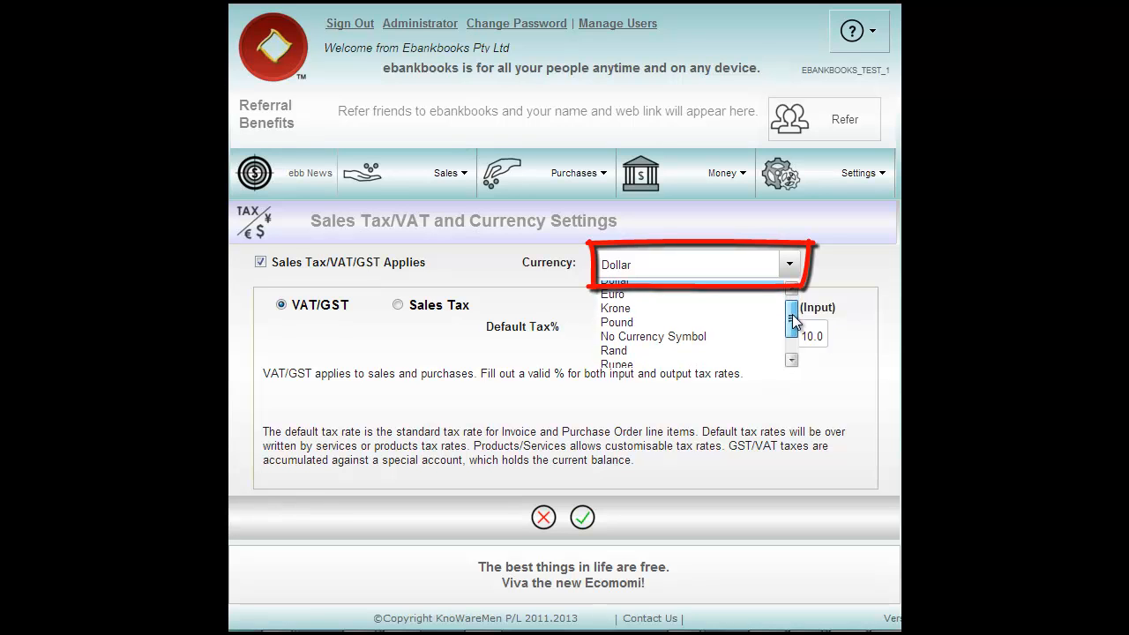
{"action": "scroll", "coordinate": [791, 313], "scroll_direction": "up", "scroll_amount": 2}
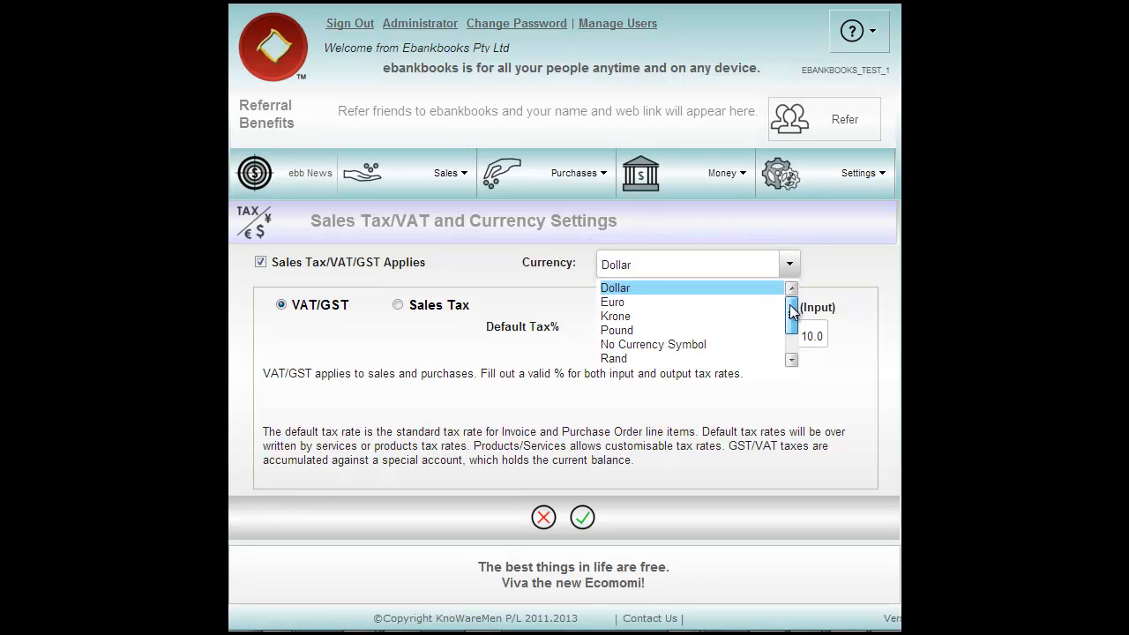
{"action": "left_click", "coordinate": [645, 287]}
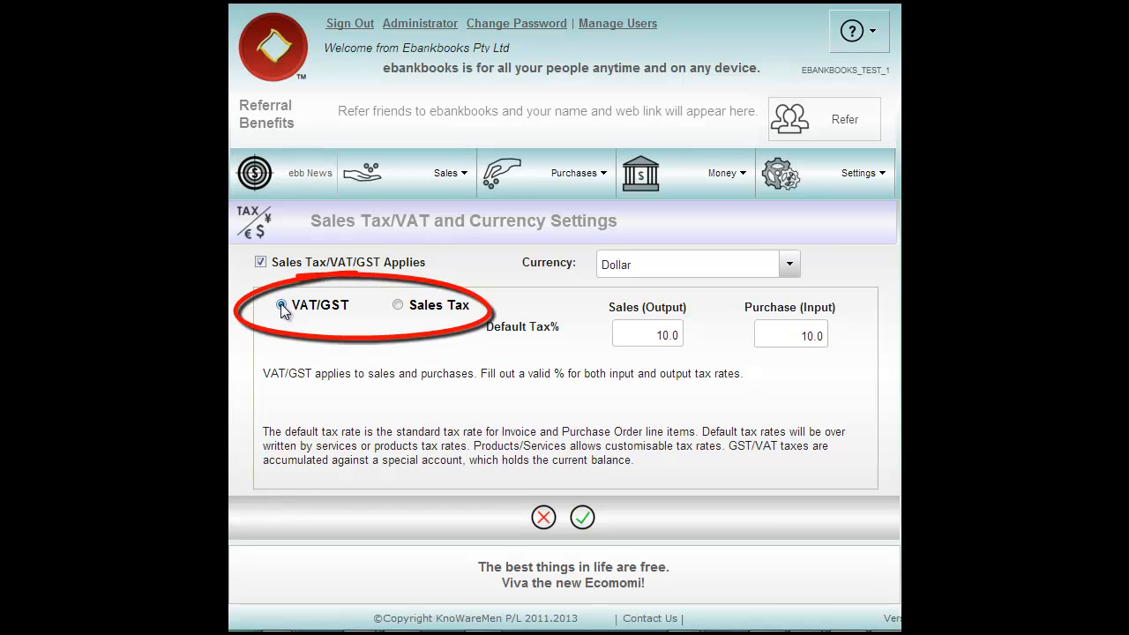
- Choose the VAT/GST tax type with a 10% purchase rate and save the settings
{"action": "left_click", "coordinate": [398, 309]}
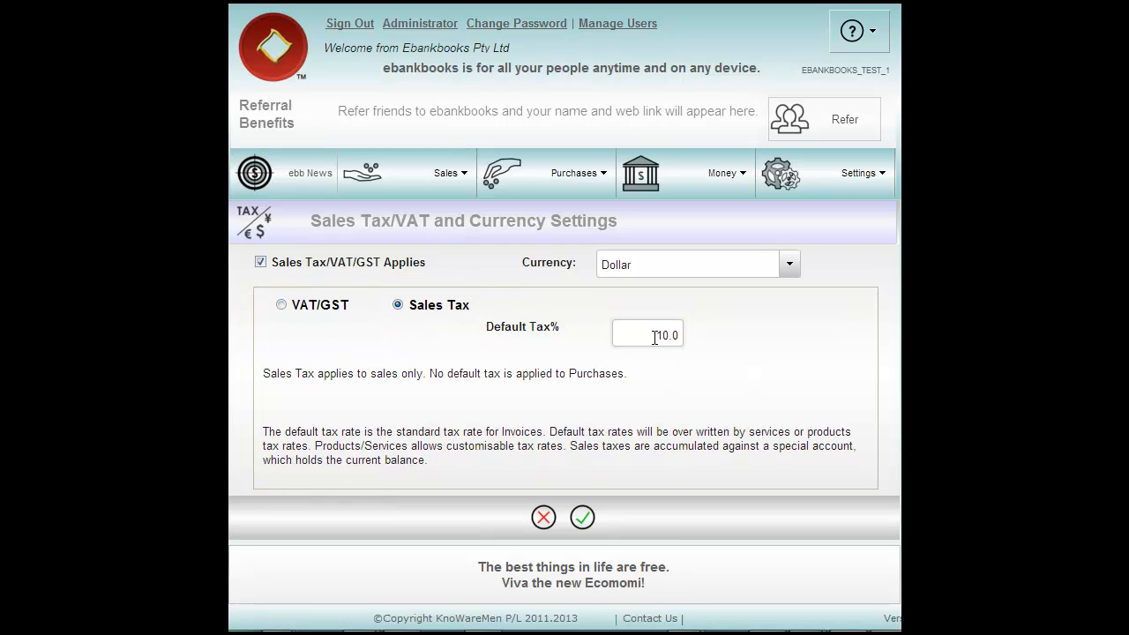
{"action": "left_click", "coordinate": [281, 305]}
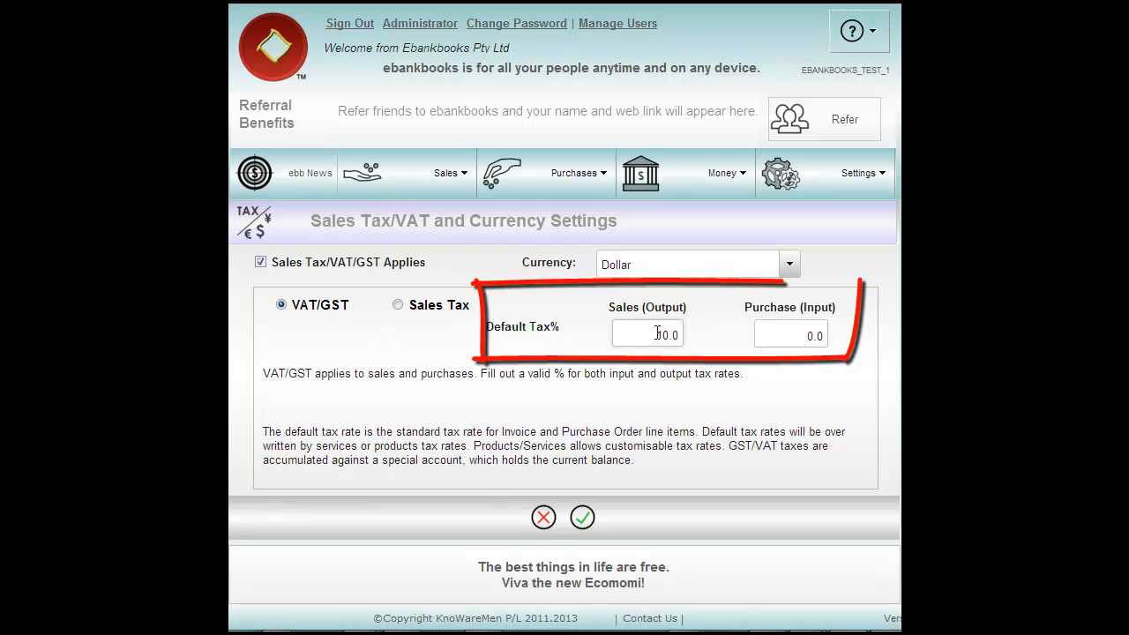
{"action": "key", "text": "Tab"}
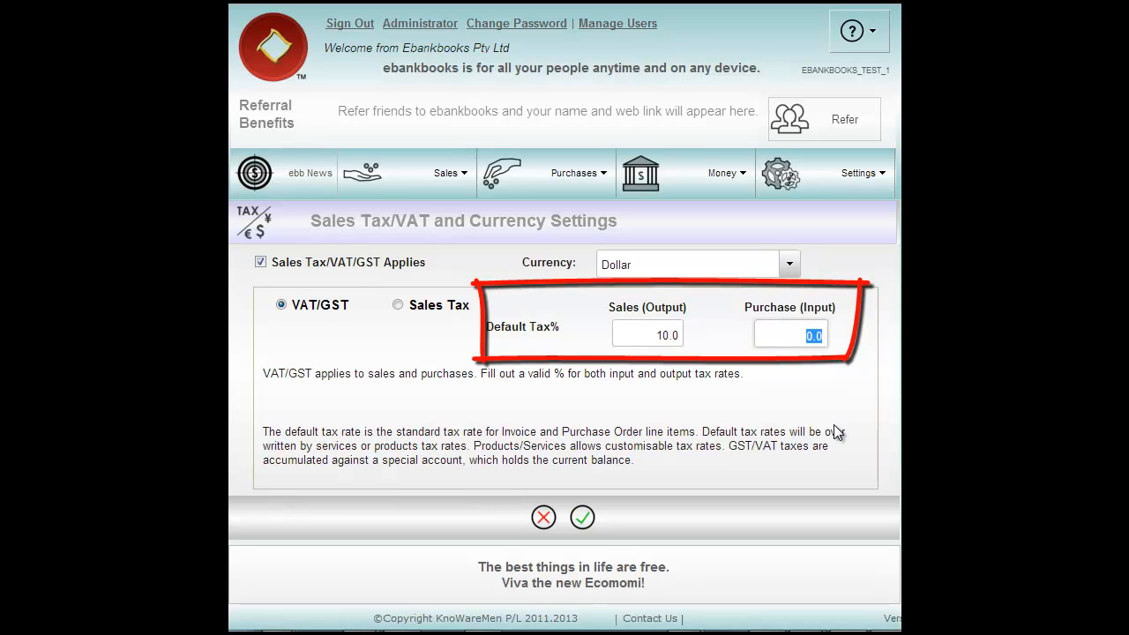
{"action": "type", "text": "10"}
{"action": "left_click", "coordinate": [583, 519]}
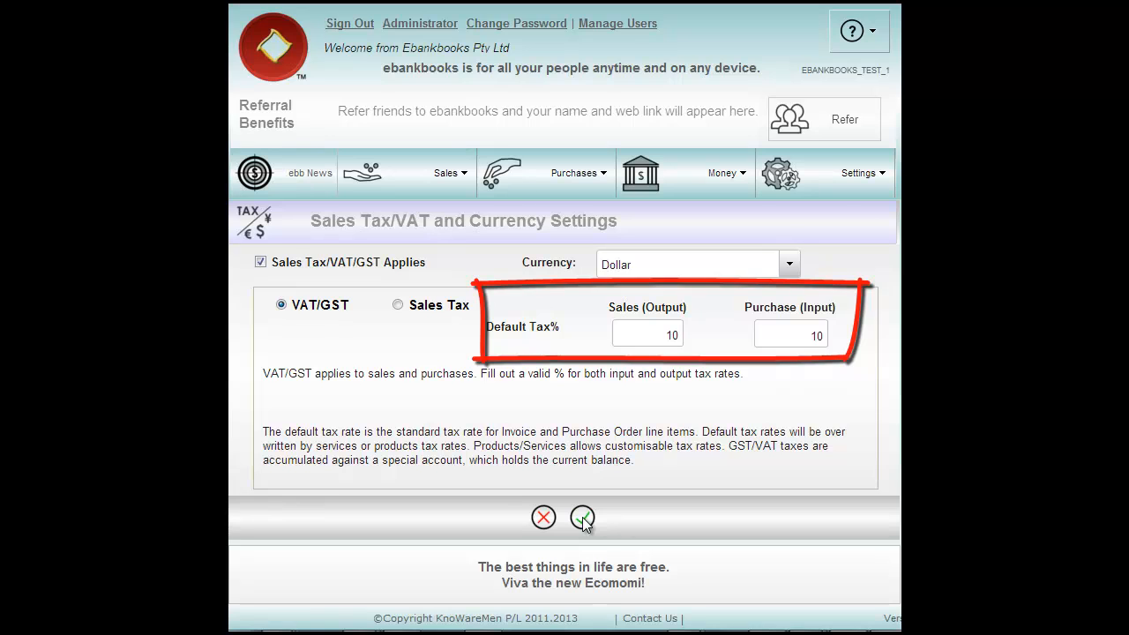
{"action": "left_click", "coordinate": [811, 175]}
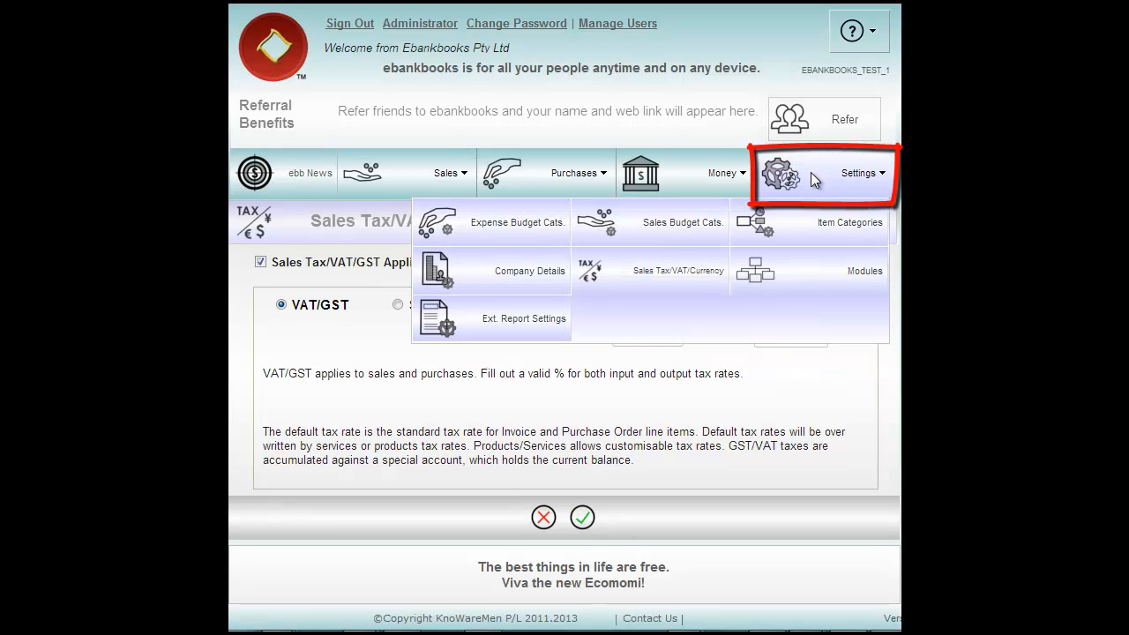
- Change the invoice report title in External Report Settings to Tax Invoice
{"action": "left_click", "coordinate": [483, 329]}
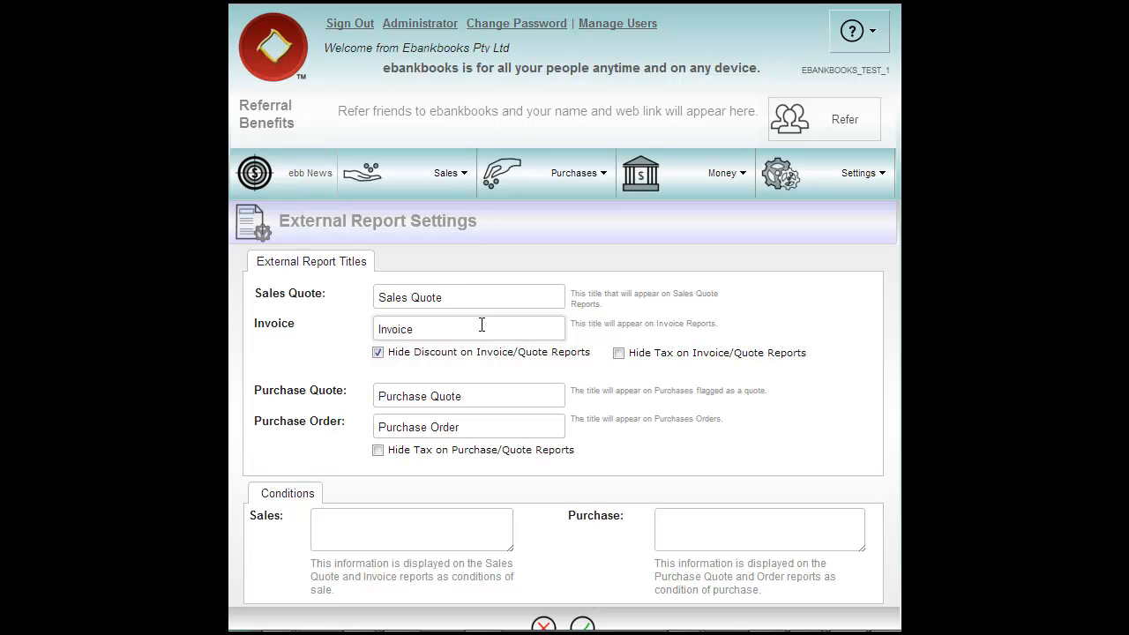
{"action": "scroll", "coordinate": [393, 300], "scroll_direction": "down", "scroll_amount": 1}
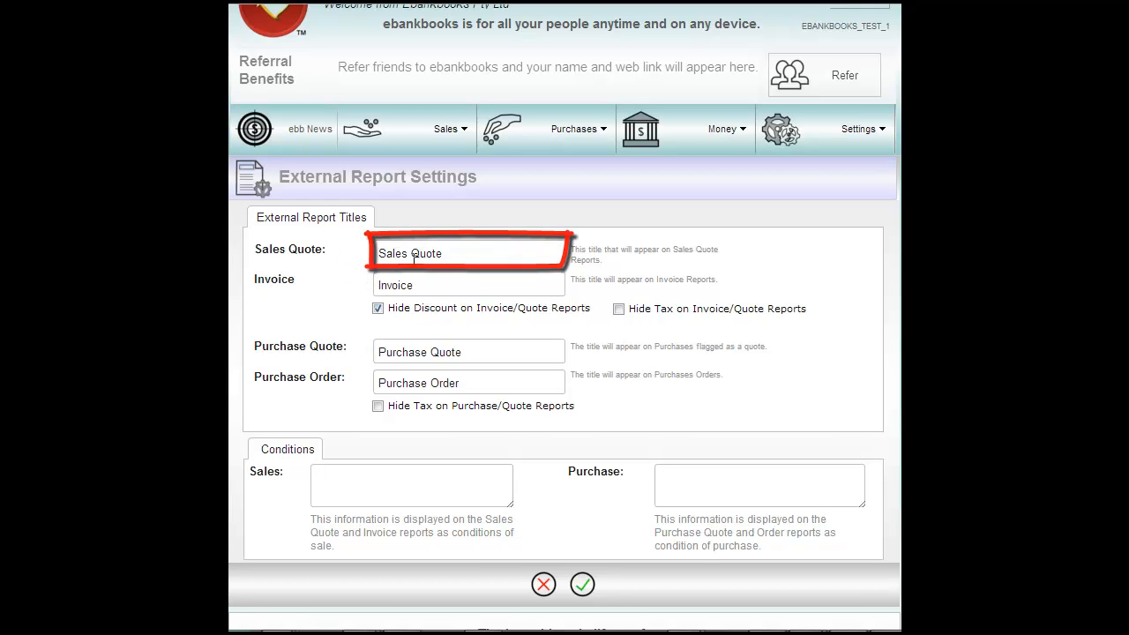
{"action": "left_click_drag", "start_coordinate": [411, 284], "coordinate": [377, 286]}
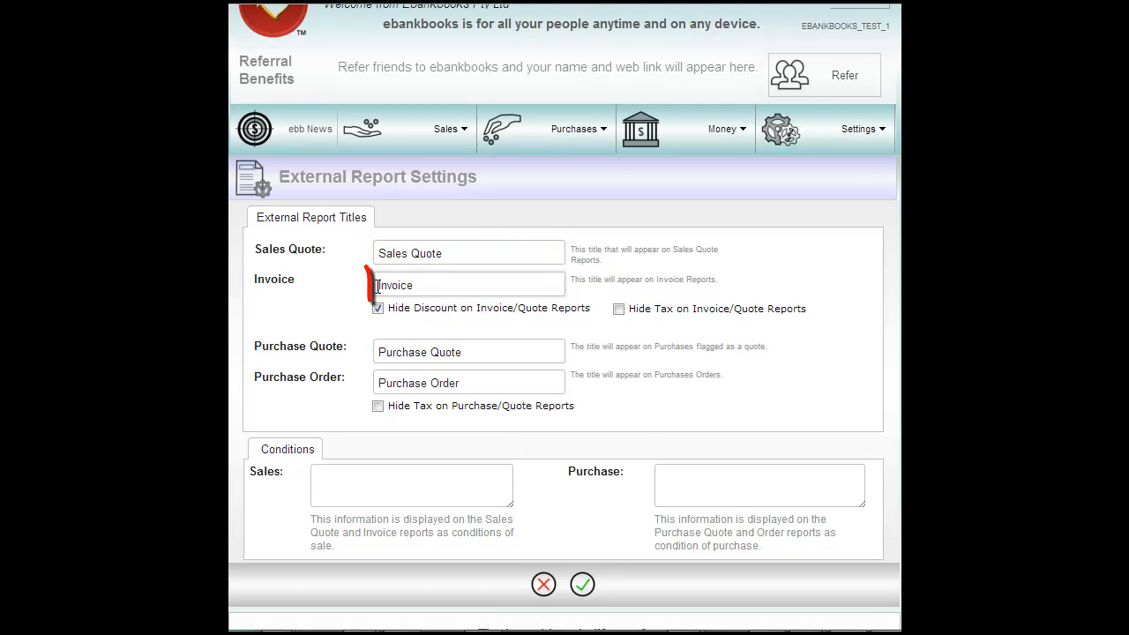
{"action": "left_click", "coordinate": [414, 285]}
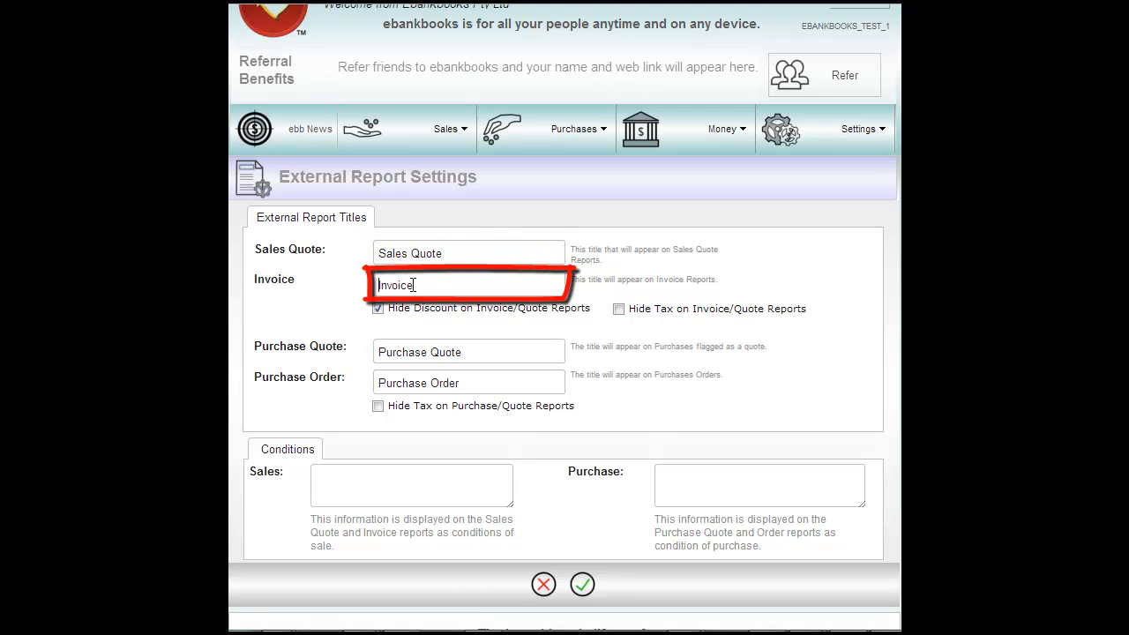
{"action": "left_click", "coordinate": [378, 286]}
{"action": "type", "text": "Tax"}
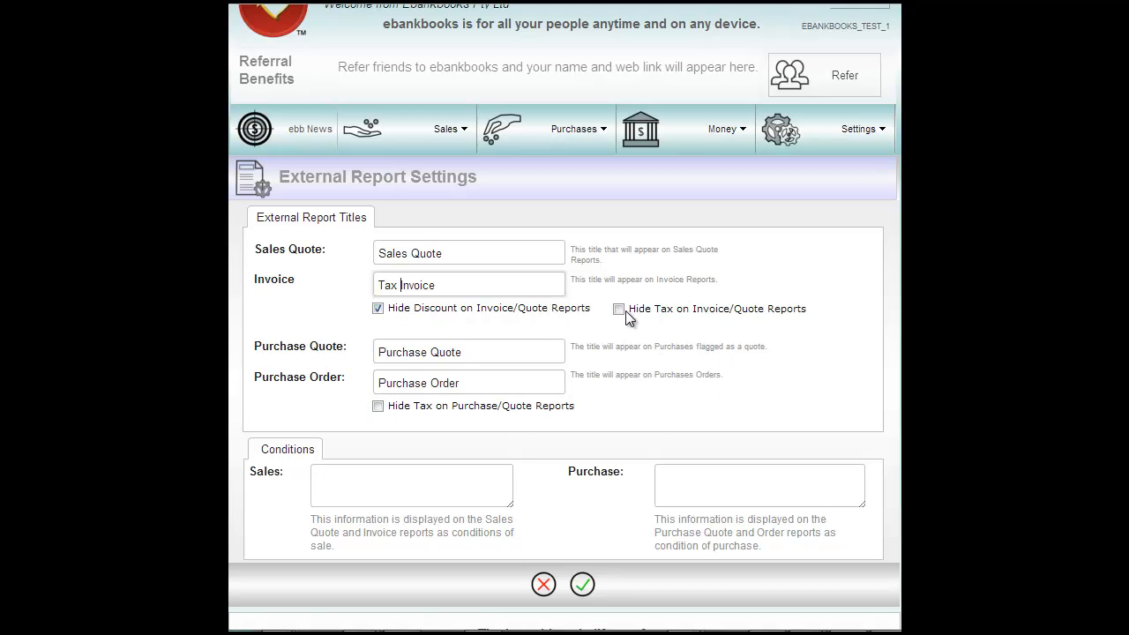
{"action": "scroll", "coordinate": [626, 310], "scroll_direction": "down", "scroll_amount": 2}
{"action": "left_click", "coordinate": [353, 411]}
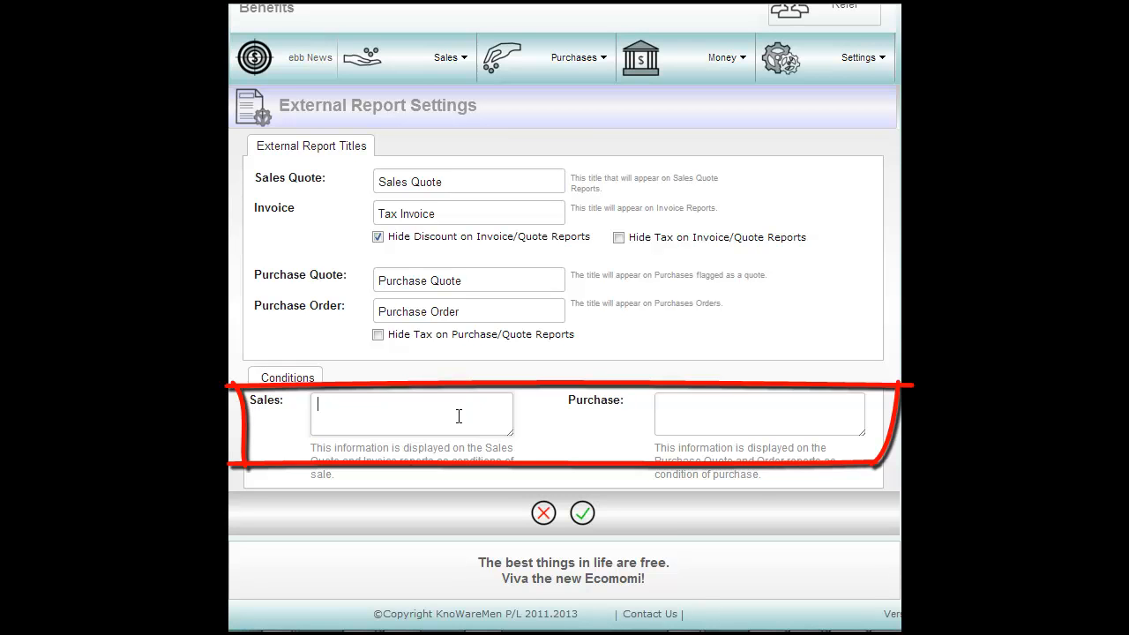
- Enter the sales condition 'Goods remain property of ebankbooks pty ltd until fully paid' and save
{"action": "left_click", "coordinate": [663, 415]}
{"action": "left_click", "coordinate": [336, 405]}
{"action": "type", "text": "Goods rem"}
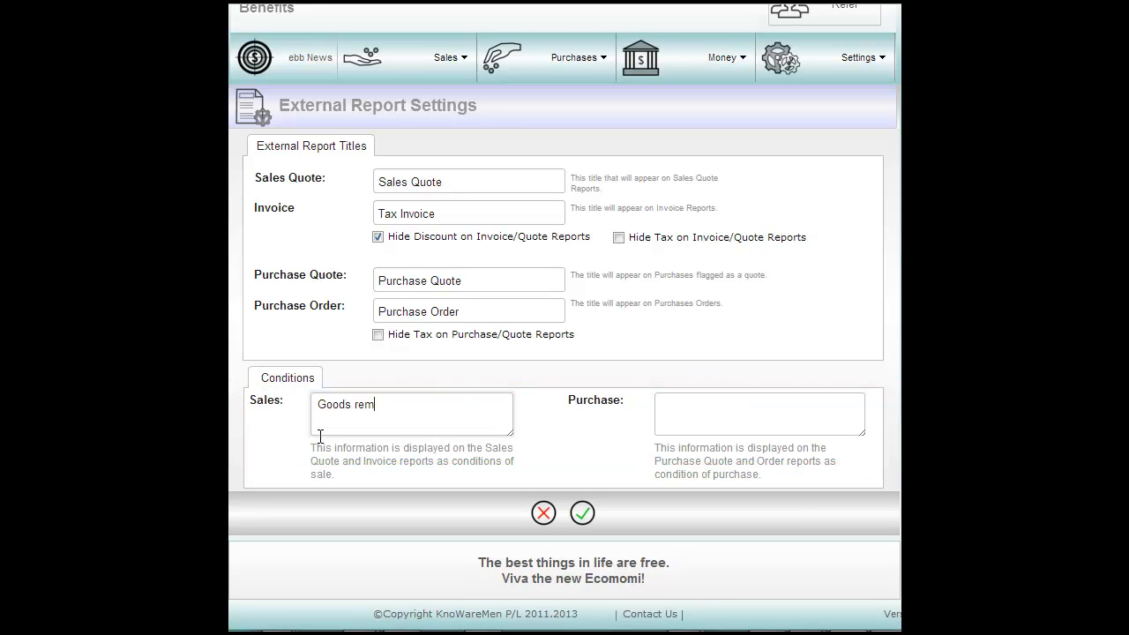
{"action": "type", "text": "ain property of ebankbook"}
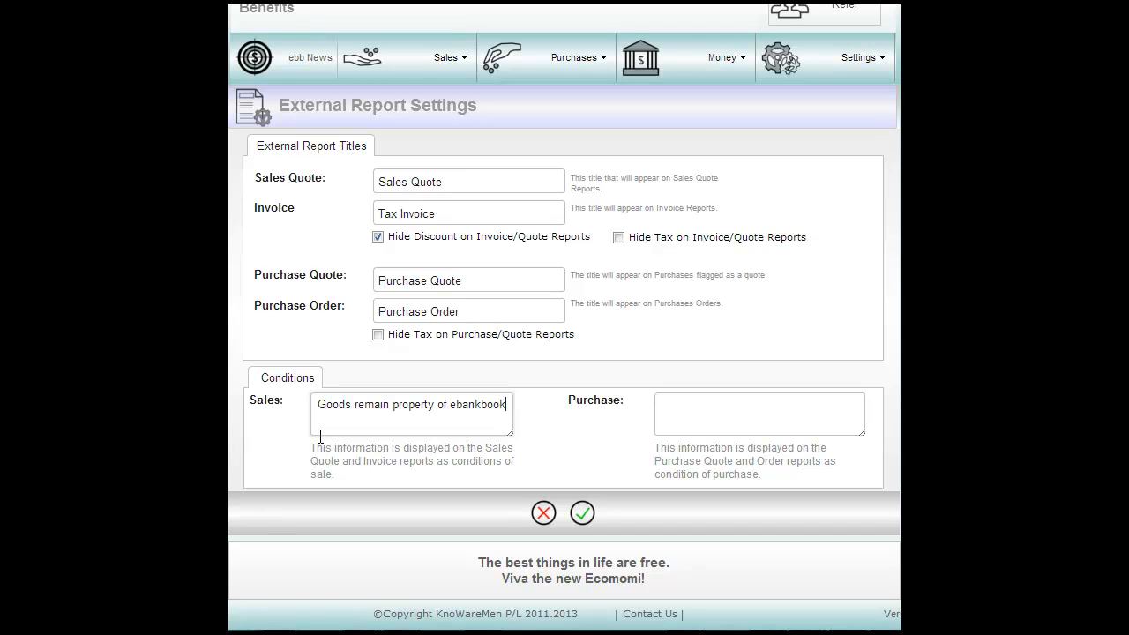
{"action": "type", "text": "s pty ltd until fully paid."}
{"action": "left_click", "coordinate": [583, 514]}
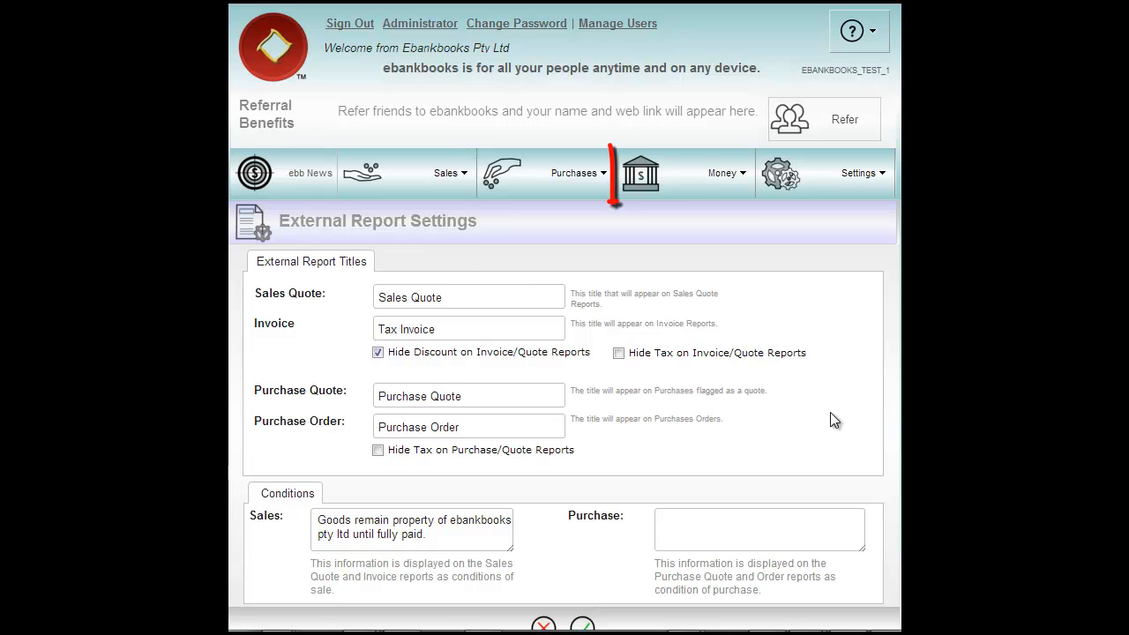
- Start a new My Bank account named My Biz with its BSB and account number
{"action": "left_click", "coordinate": [713, 175]}
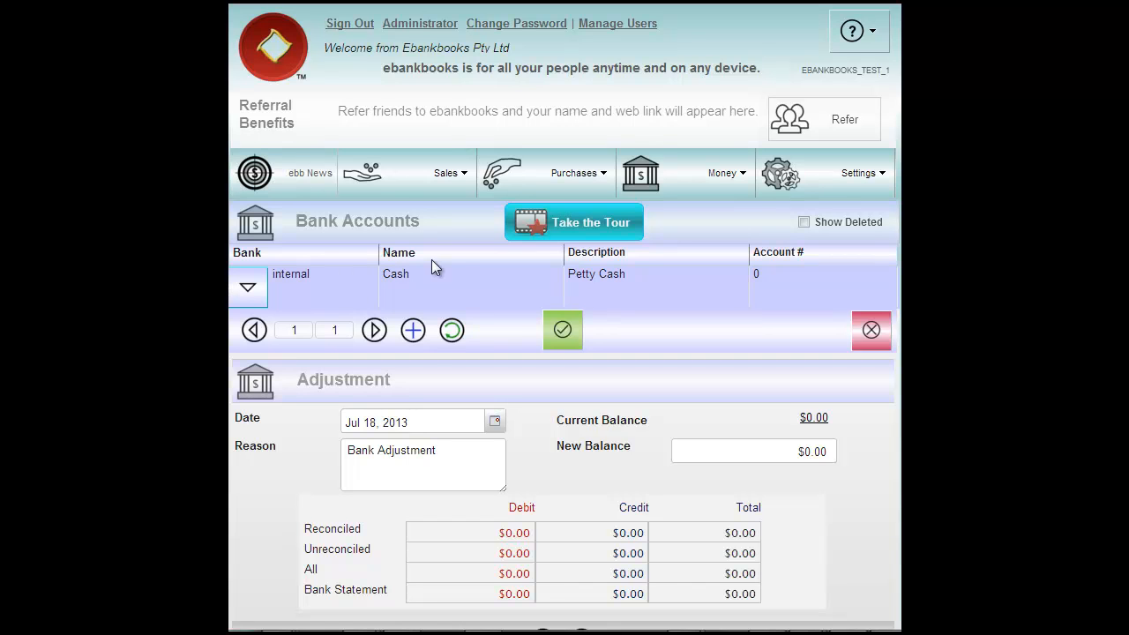
{"action": "left_click", "coordinate": [413, 332]}
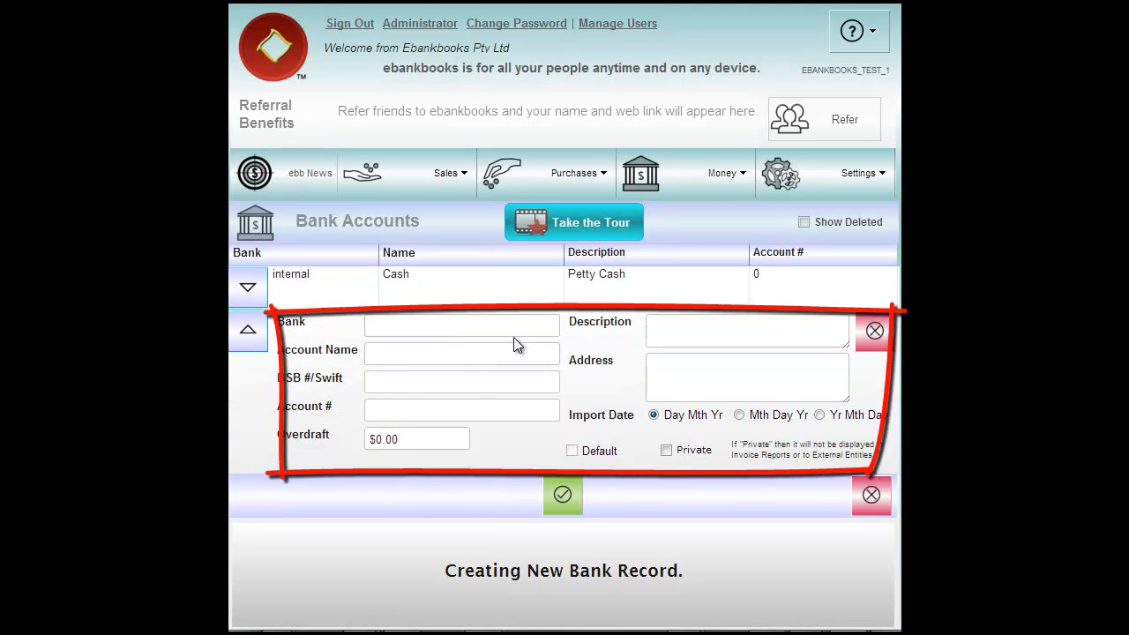
{"action": "type", "text": "My Bank"}
{"action": "left_click", "coordinate": [430, 356]}
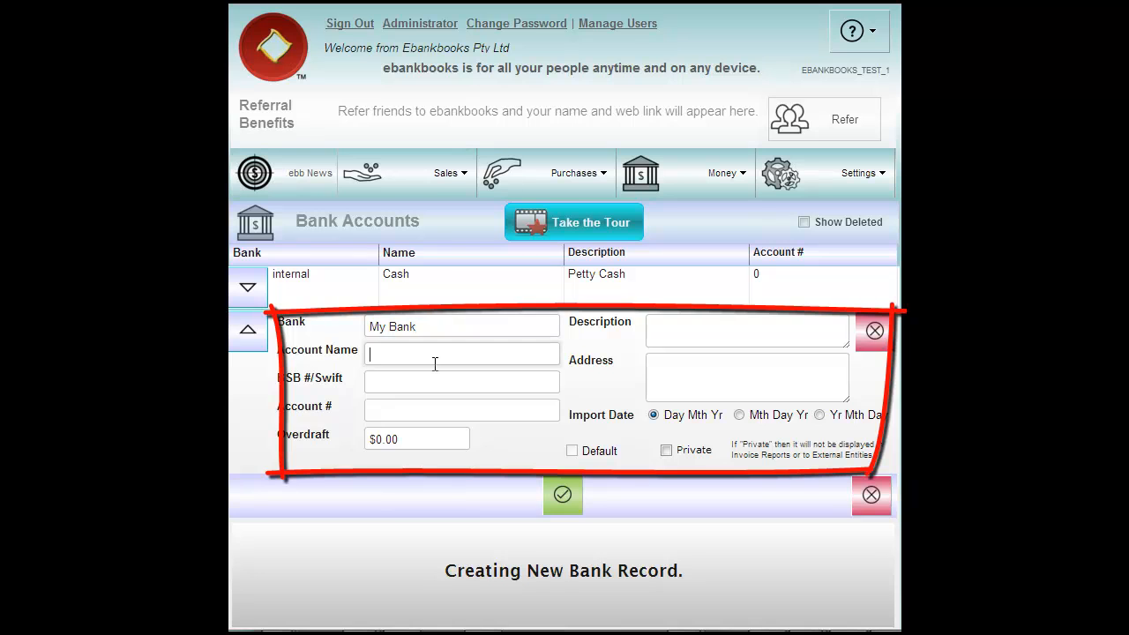
{"action": "type", "text": "My Biz"}
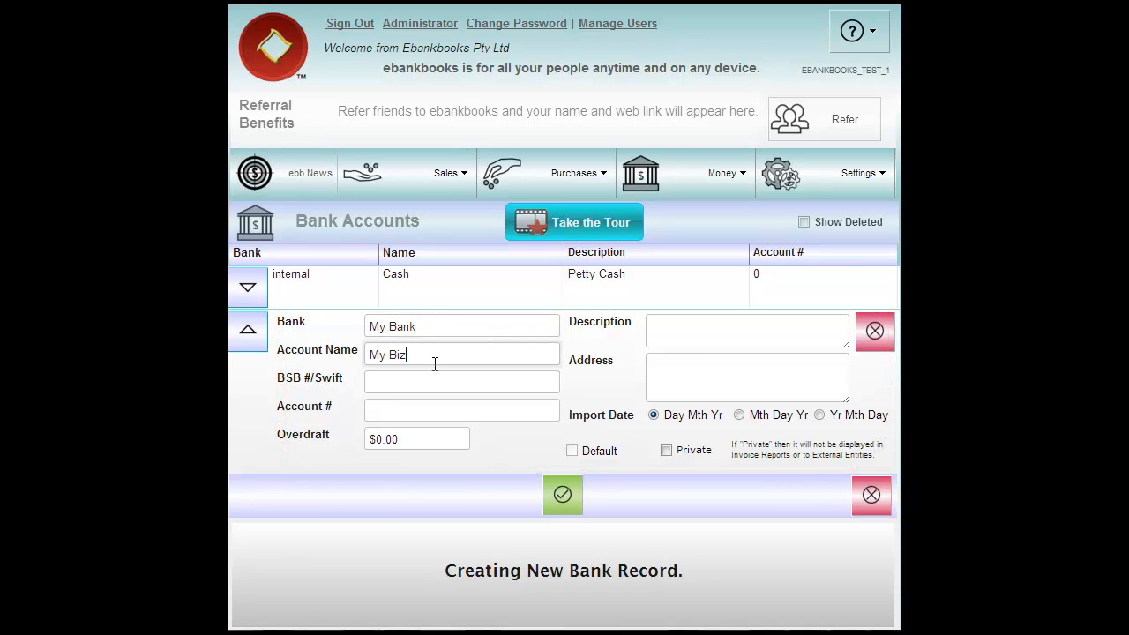
{"action": "left_click", "coordinate": [428, 381]}
{"action": "left_click", "coordinate": [383, 406]}
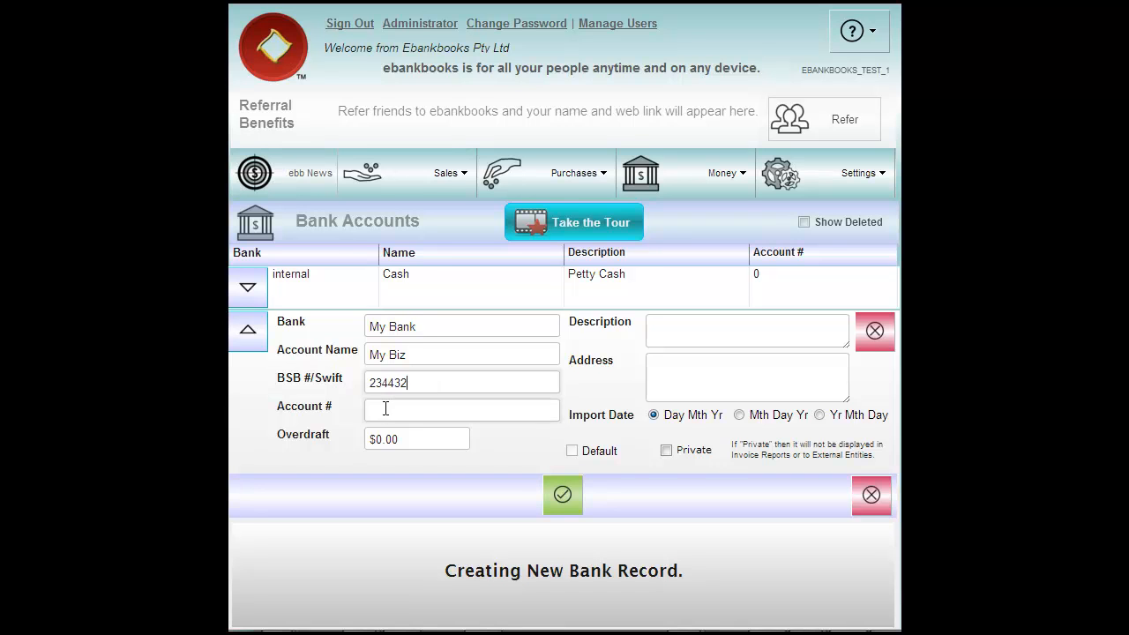
- Describe it as Business Cheque account with a $2,000 overdraft, save, and make it default
{"action": "left_click", "coordinate": [676, 332]}
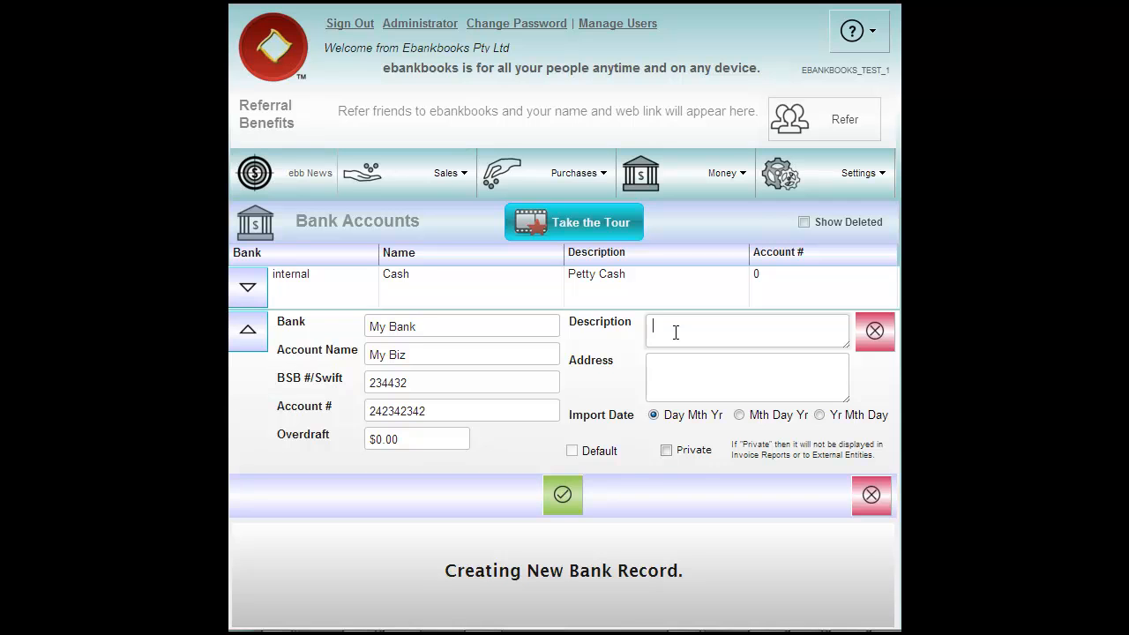
{"action": "type", "text": "Business Cheque account"}
{"action": "left_click", "coordinate": [426, 440]}
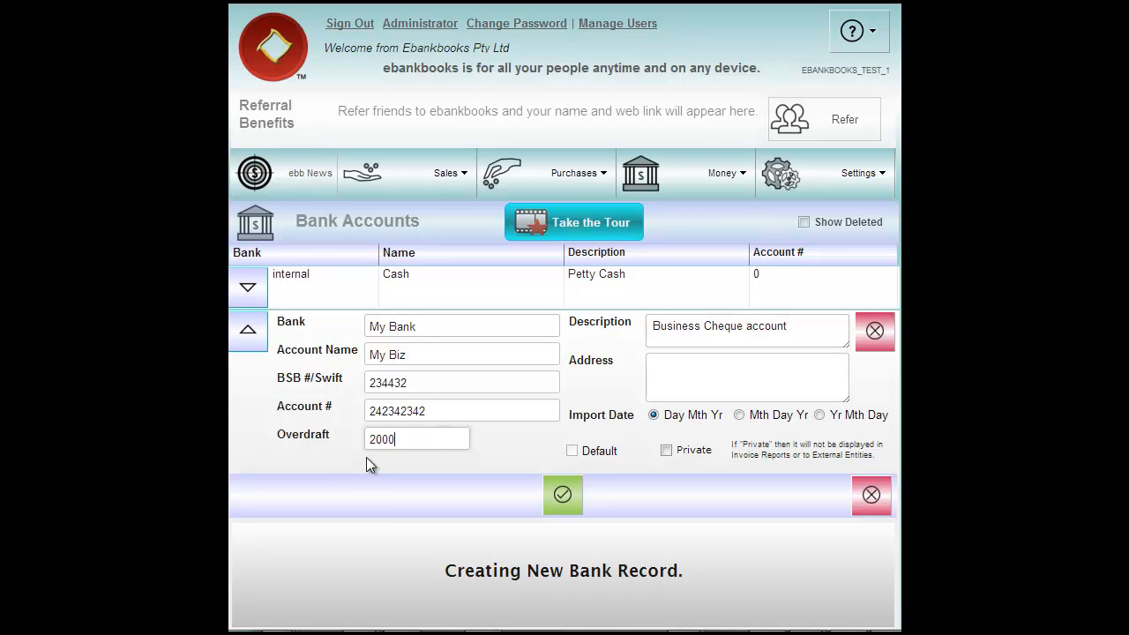
{"action": "left_click", "coordinate": [563, 495]}
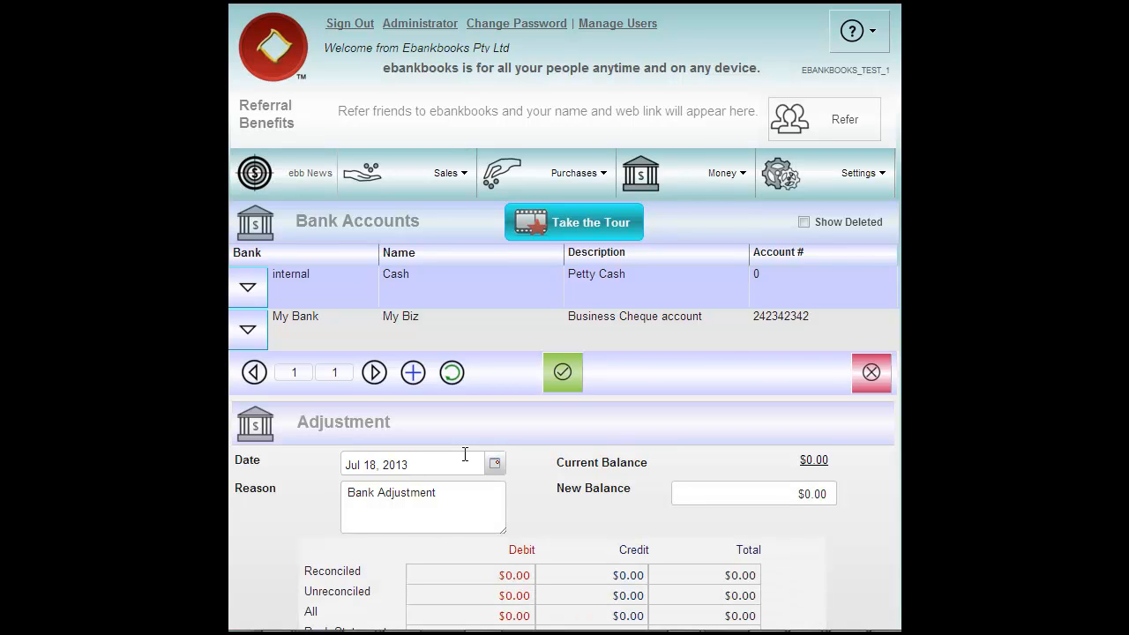
{"action": "left_click", "coordinate": [248, 331]}
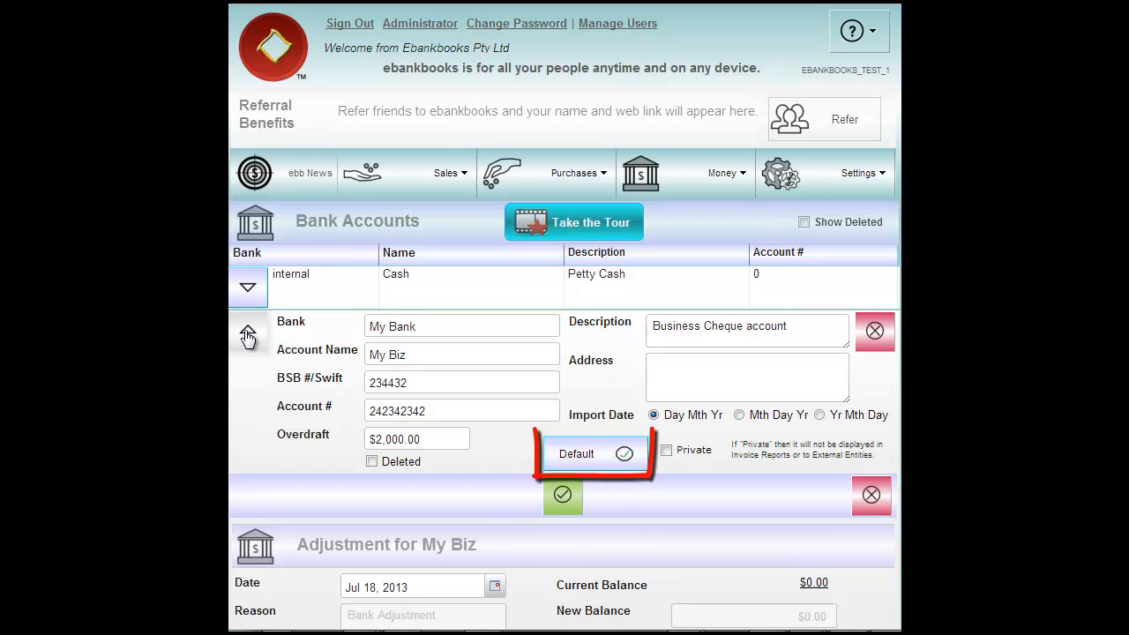
{"action": "left_click", "coordinate": [587, 460]}
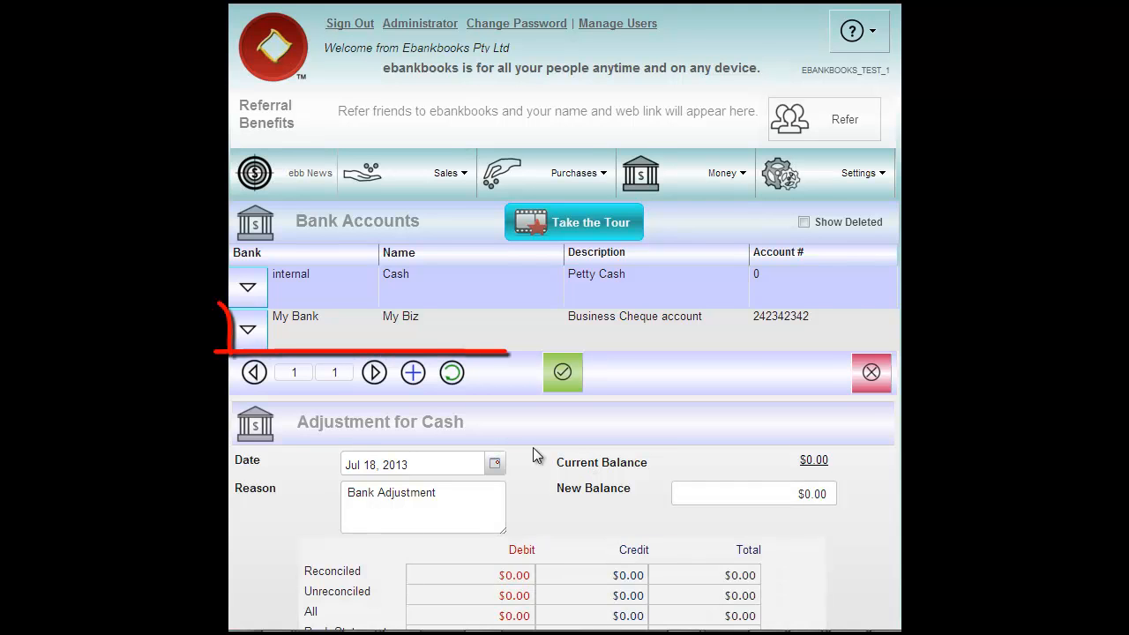
{"action": "left_click", "coordinate": [430, 343]}
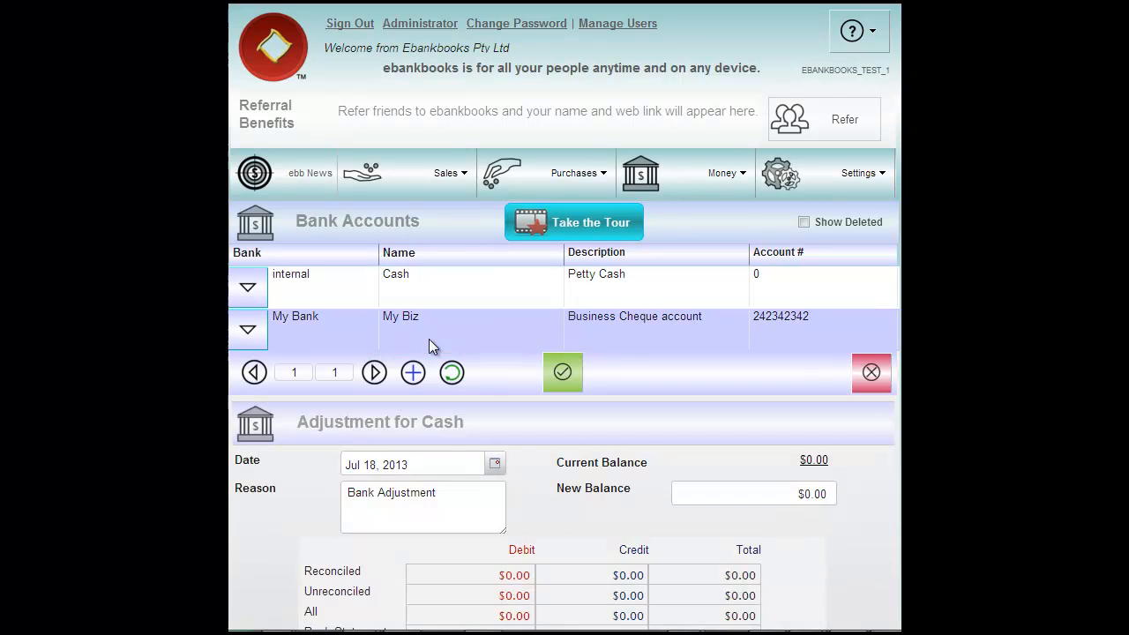
- Record a My Biz adjustment dated May 1, 2013 with new balance 6785, then toggle Private
{"action": "scroll", "coordinate": [510, 390], "scroll_direction": "down", "scroll_amount": 2}
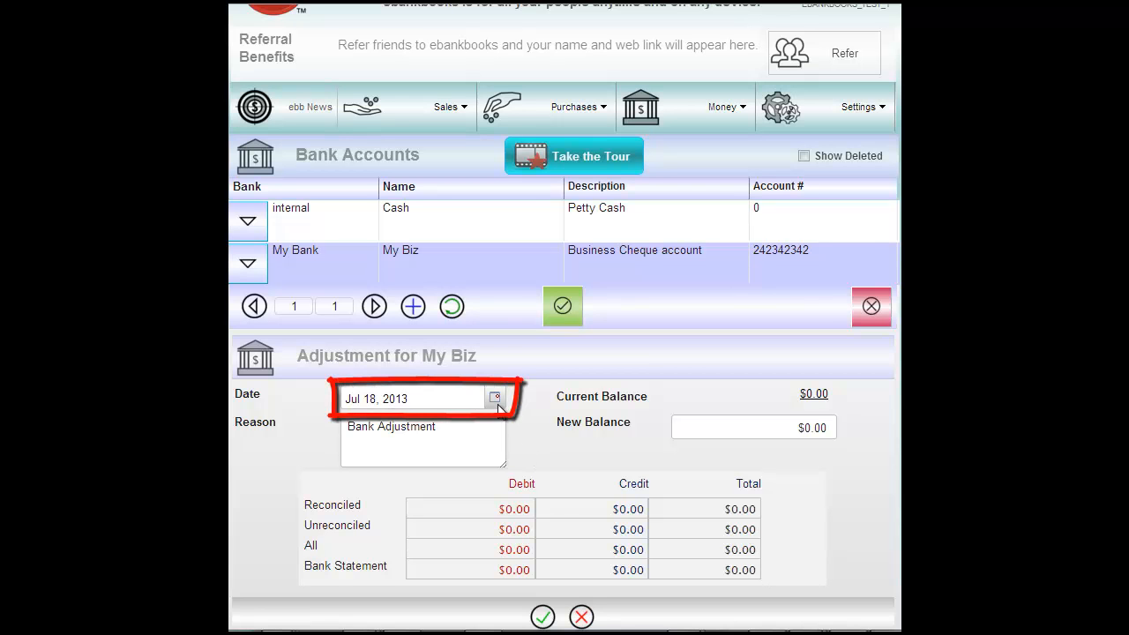
{"action": "left_click", "coordinate": [497, 399]}
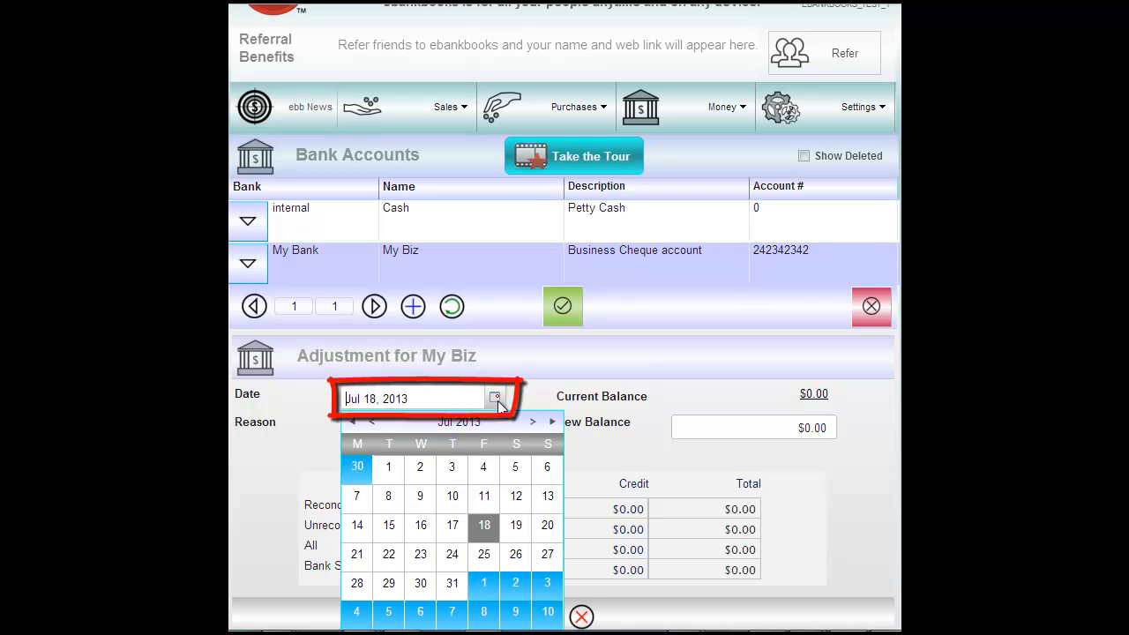
{"action": "left_click", "coordinate": [370, 423]}
{"action": "left_click", "coordinate": [371, 422]}
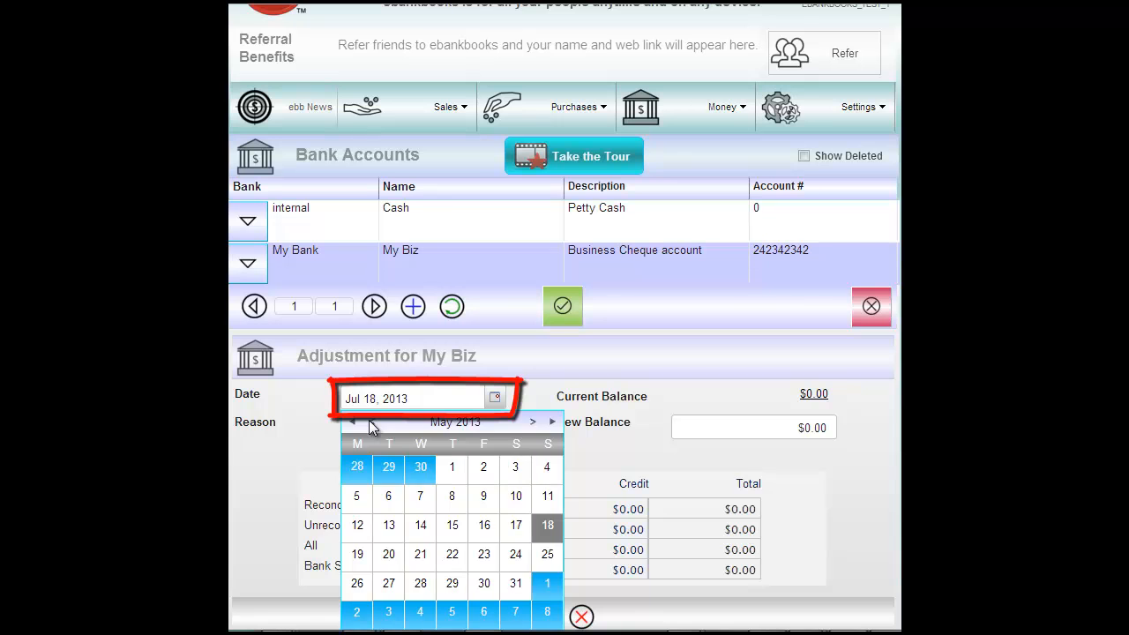
{"action": "left_click", "coordinate": [452, 472]}
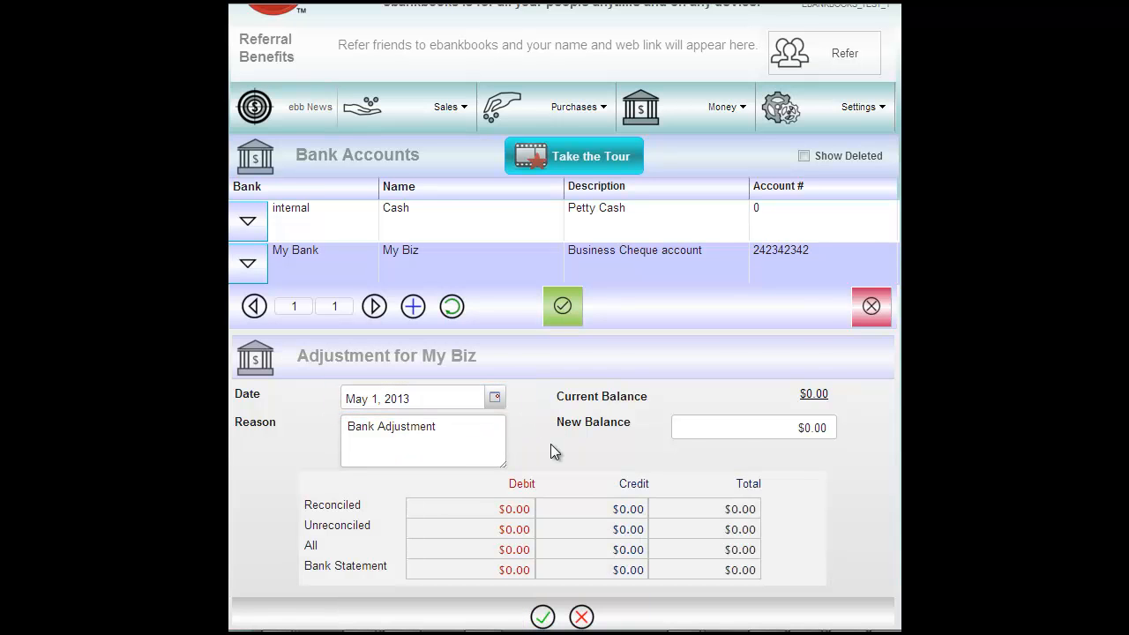
{"action": "left_click", "coordinate": [778, 429]}
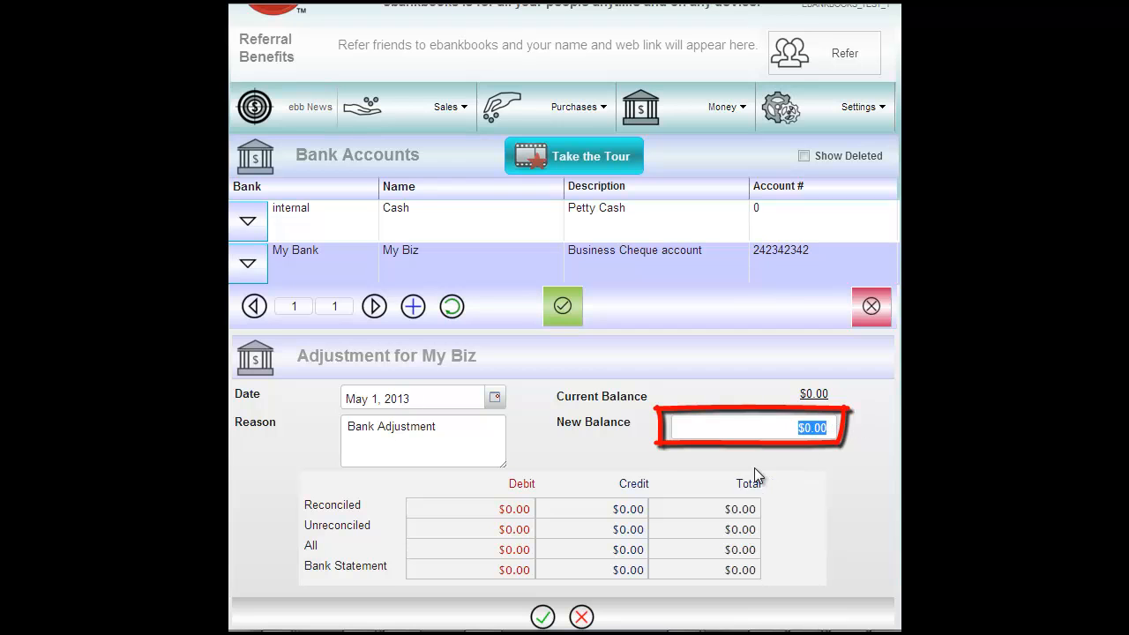
{"action": "type", "text": "6785"}
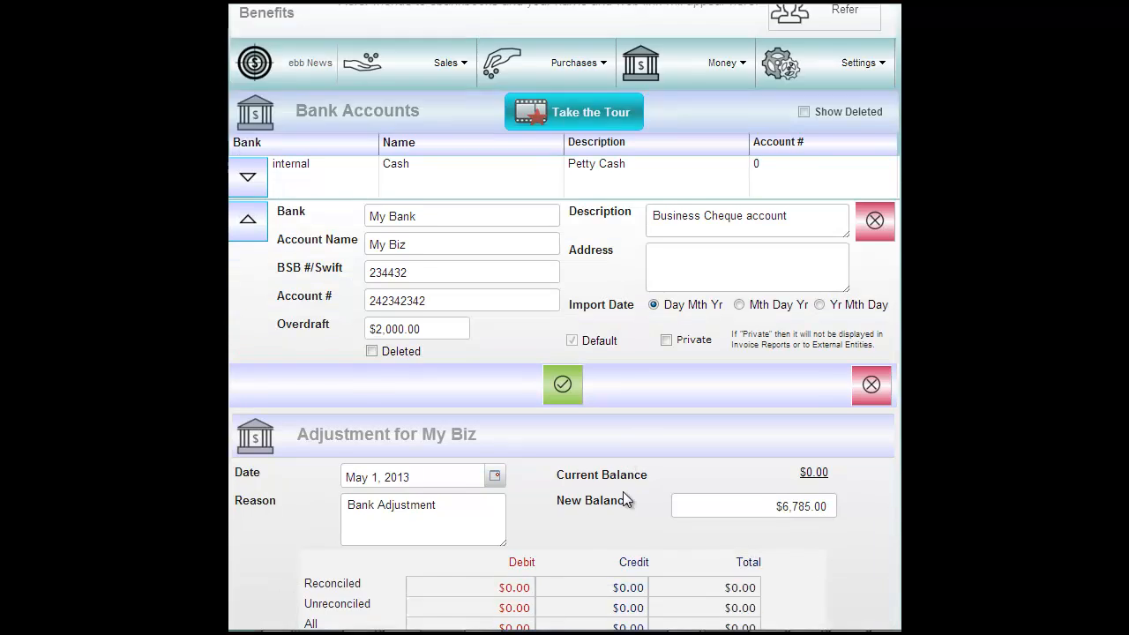
{"action": "scroll", "coordinate": [767, 399], "scroll_direction": "down", "scroll_amount": 4}
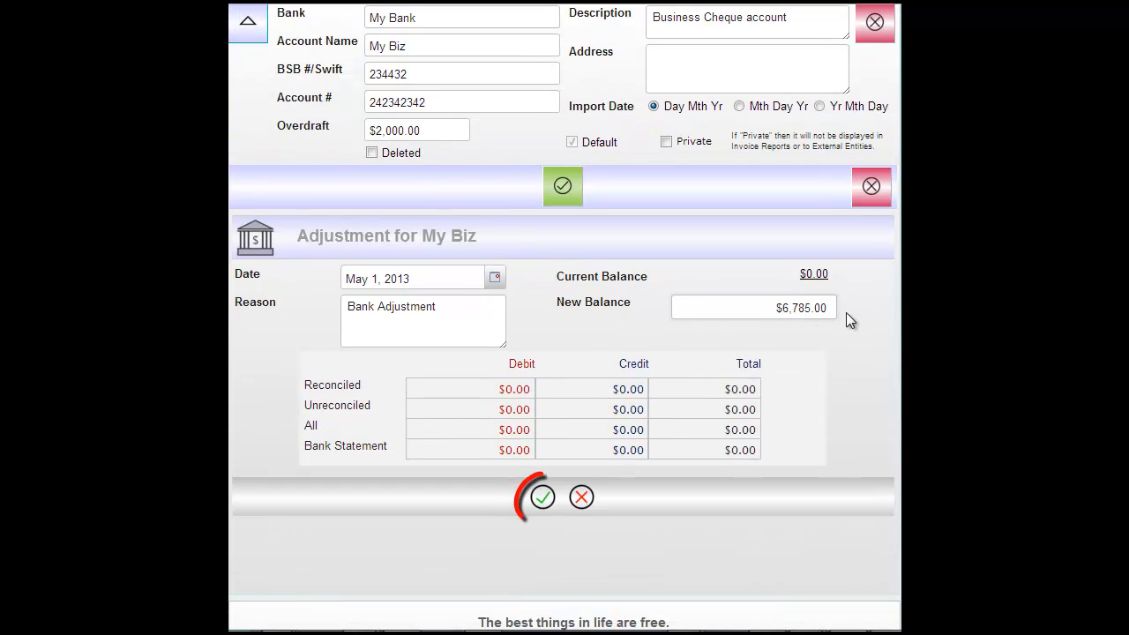
{"action": "left_click", "coordinate": [542, 501]}
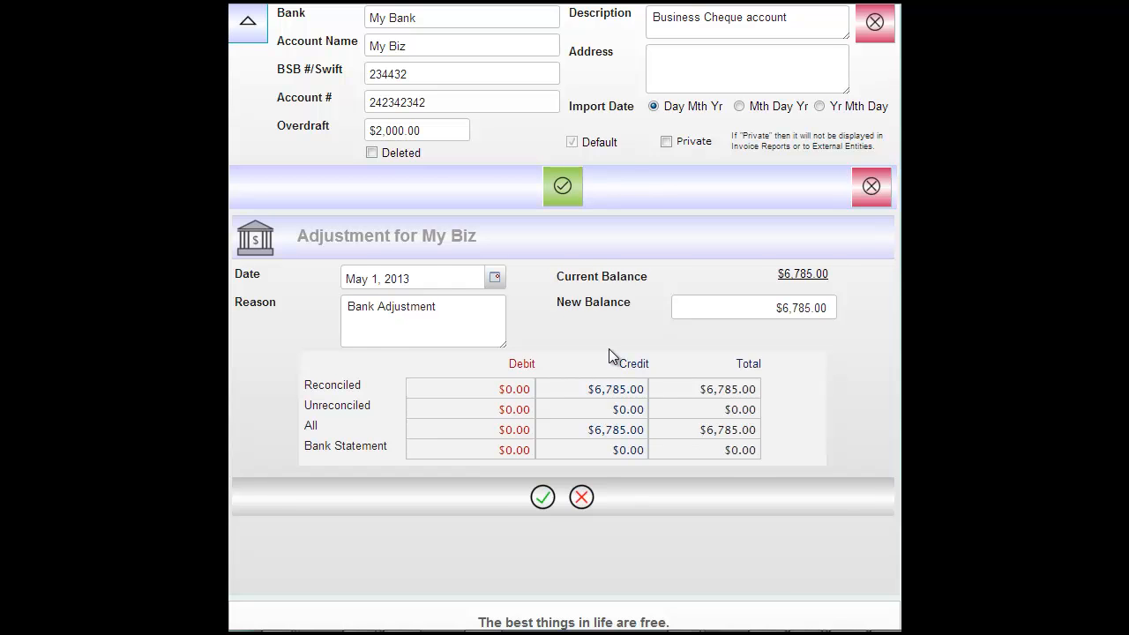
{"action": "scroll", "coordinate": [611, 356], "scroll_direction": "up", "scroll_amount": 1}
{"action": "scroll", "coordinate": [607, 419], "scroll_direction": "up", "scroll_amount": 1}
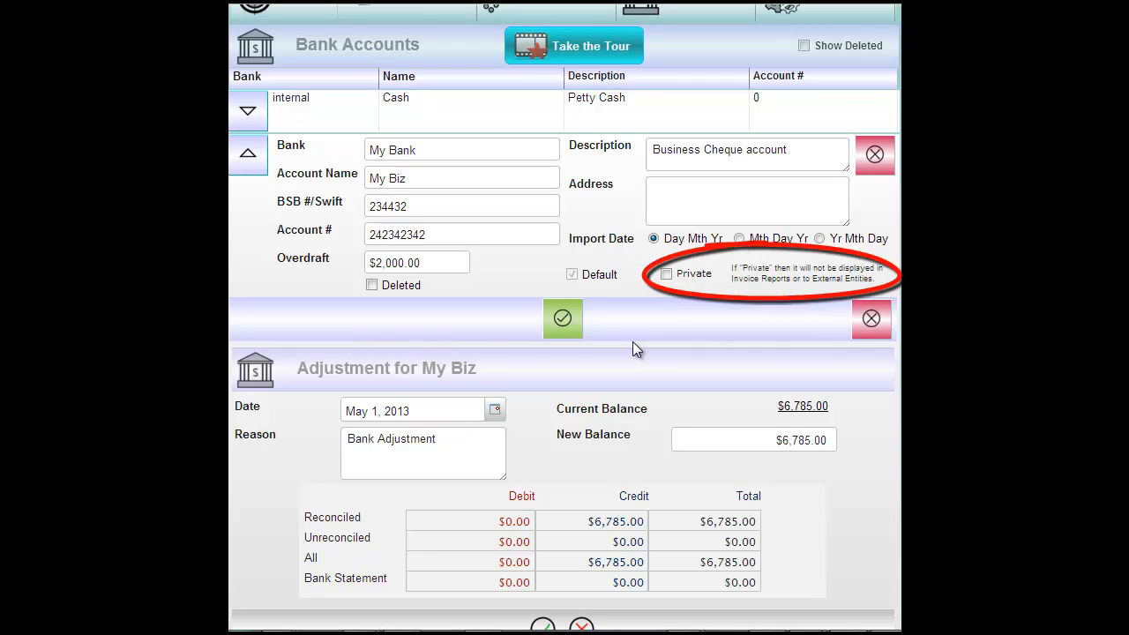
{"action": "left_click", "coordinate": [668, 275]}
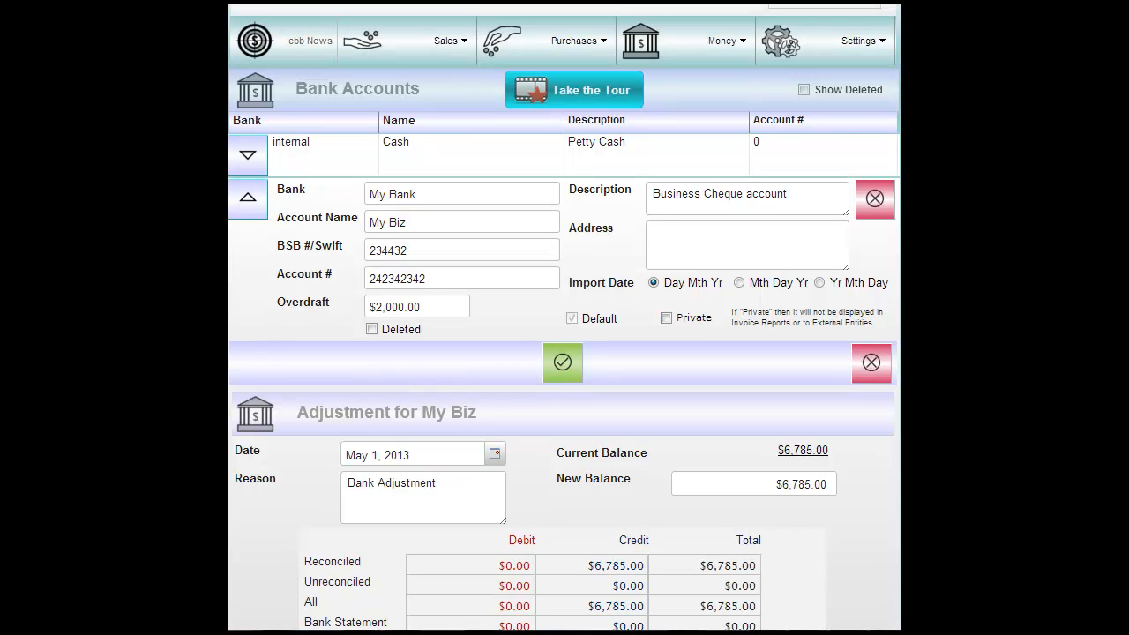
- Open the Sunny Kitchens Pty Ltd client record at its Address details
{"action": "left_click", "coordinate": [440, 60]}
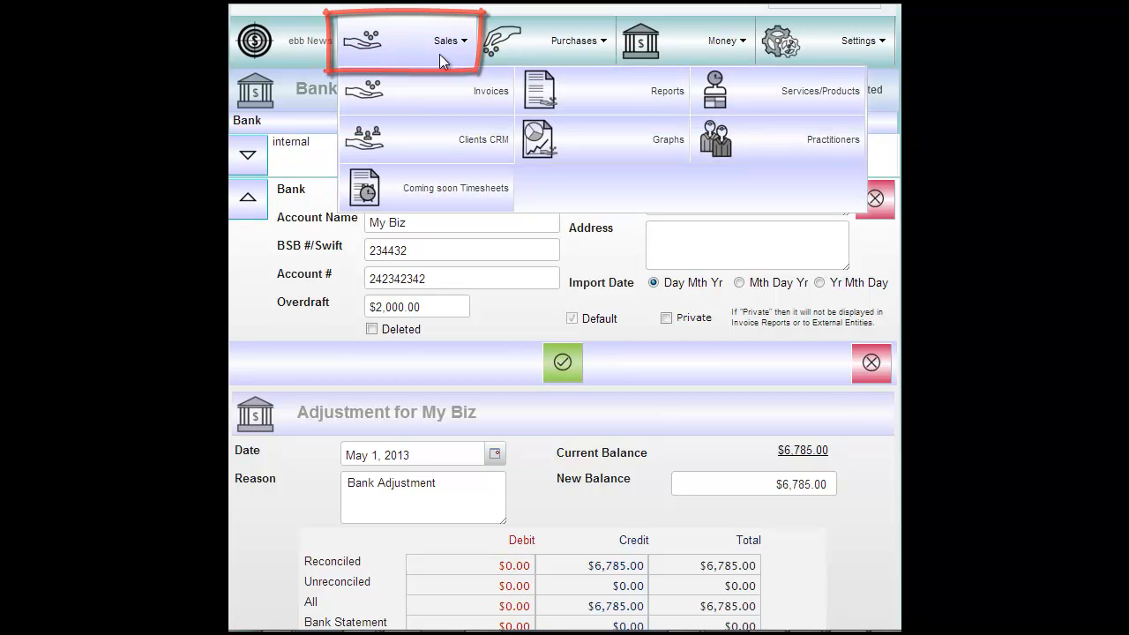
{"action": "left_click", "coordinate": [443, 152]}
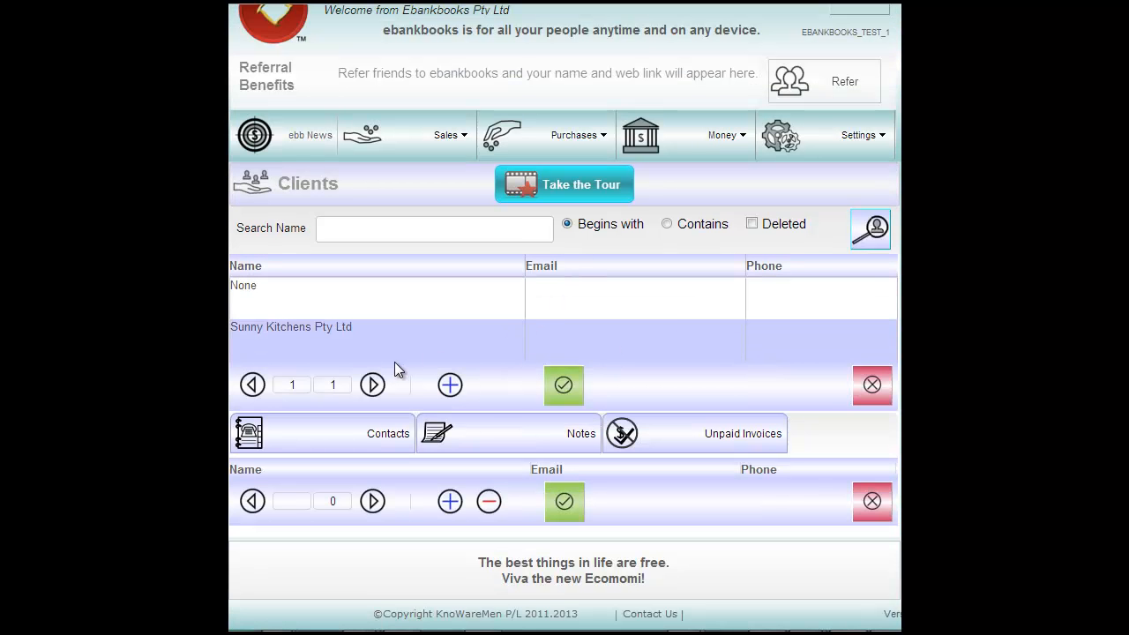
{"action": "left_click", "coordinate": [296, 352]}
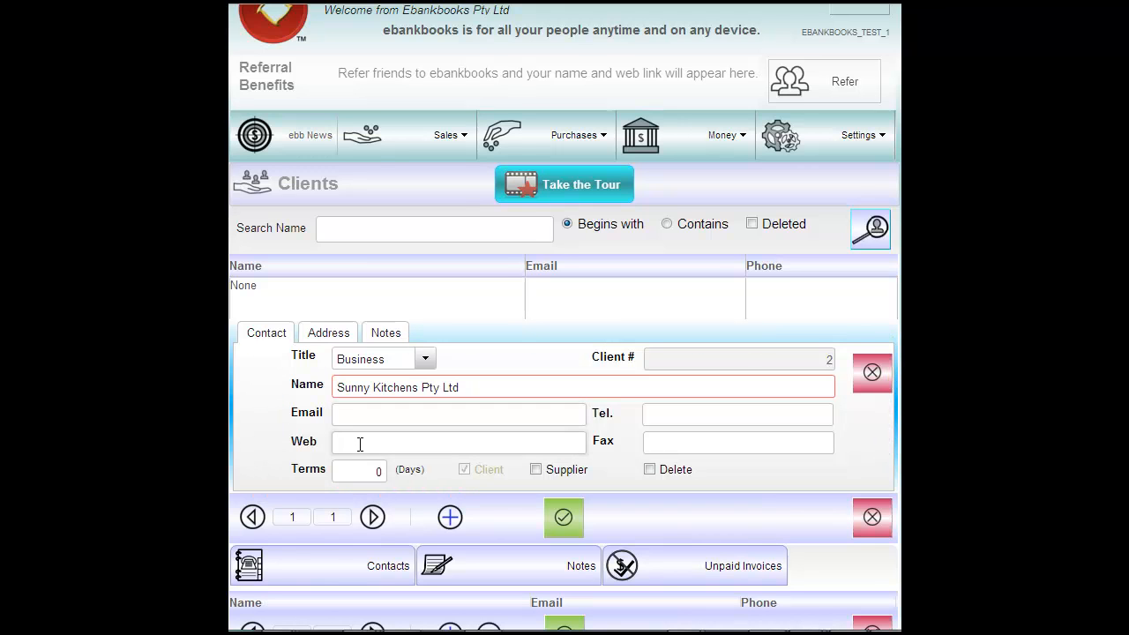
{"action": "left_click", "coordinate": [324, 335]}
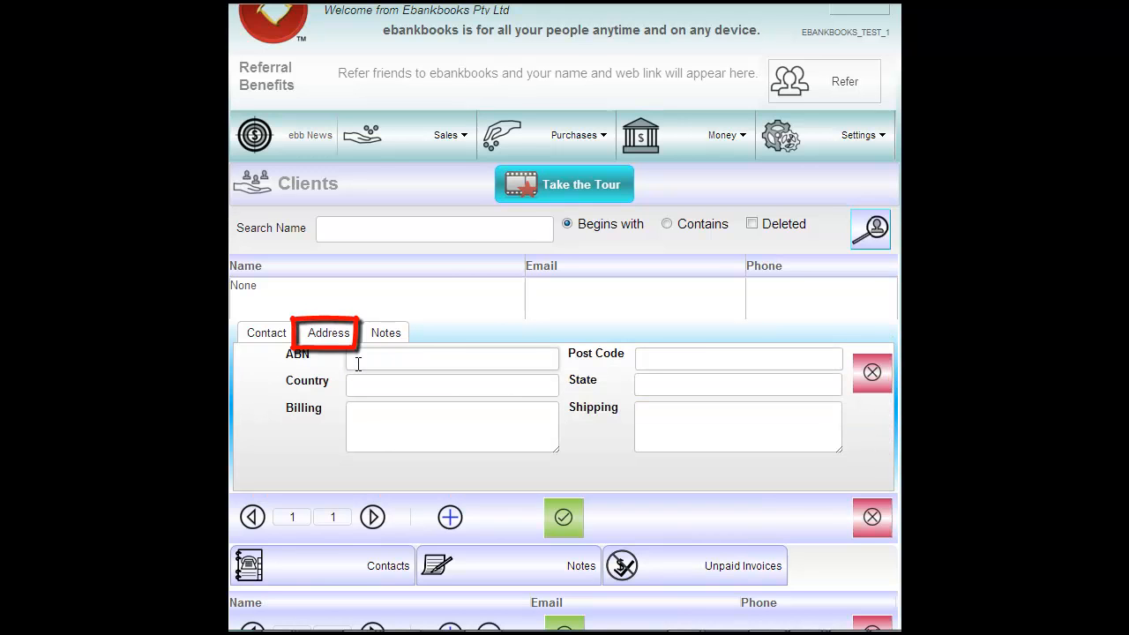
- Enter the client's ABN, country Australia, post code 2000, state NSW and billing address
{"action": "left_click", "coordinate": [376, 359]}
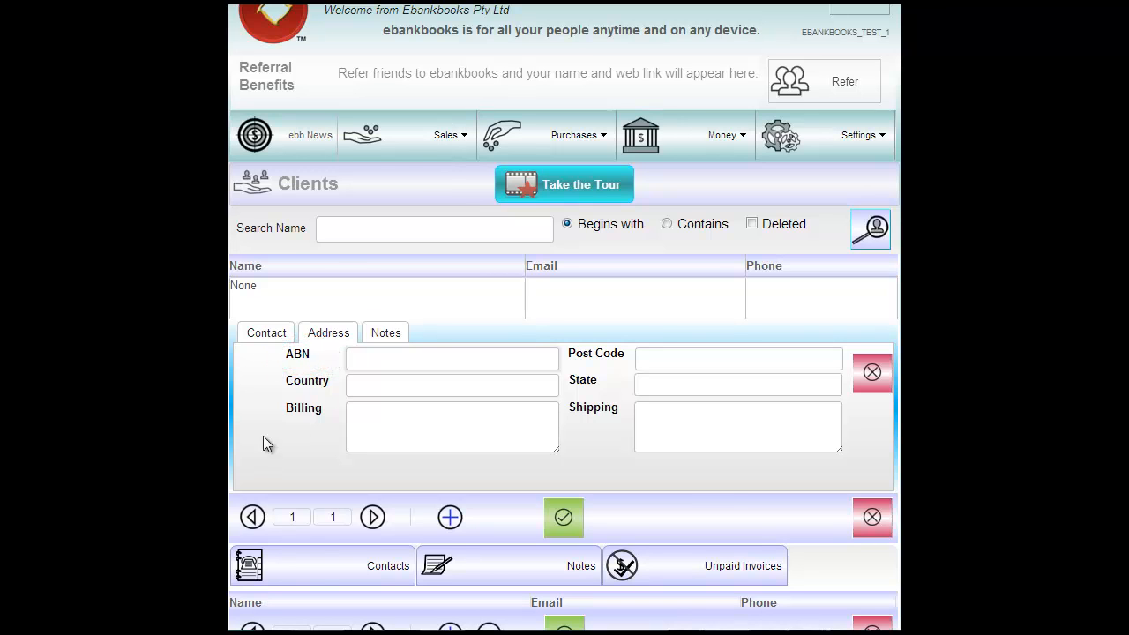
{"action": "type", "text": "2374948372"}
{"action": "left_click", "coordinate": [385, 385]}
{"action": "type", "text": "Australia"}
{"action": "left_click", "coordinate": [699, 359]}
{"action": "type", "text": "2000"}
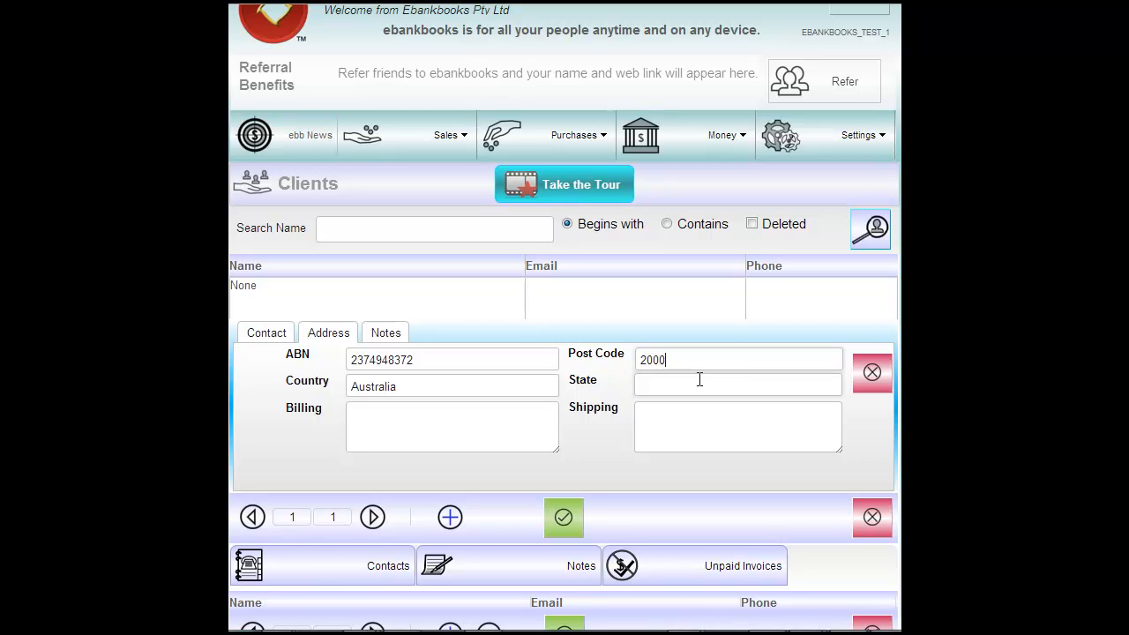
{"action": "left_click", "coordinate": [676, 388]}
{"action": "type", "text": "NSW"}
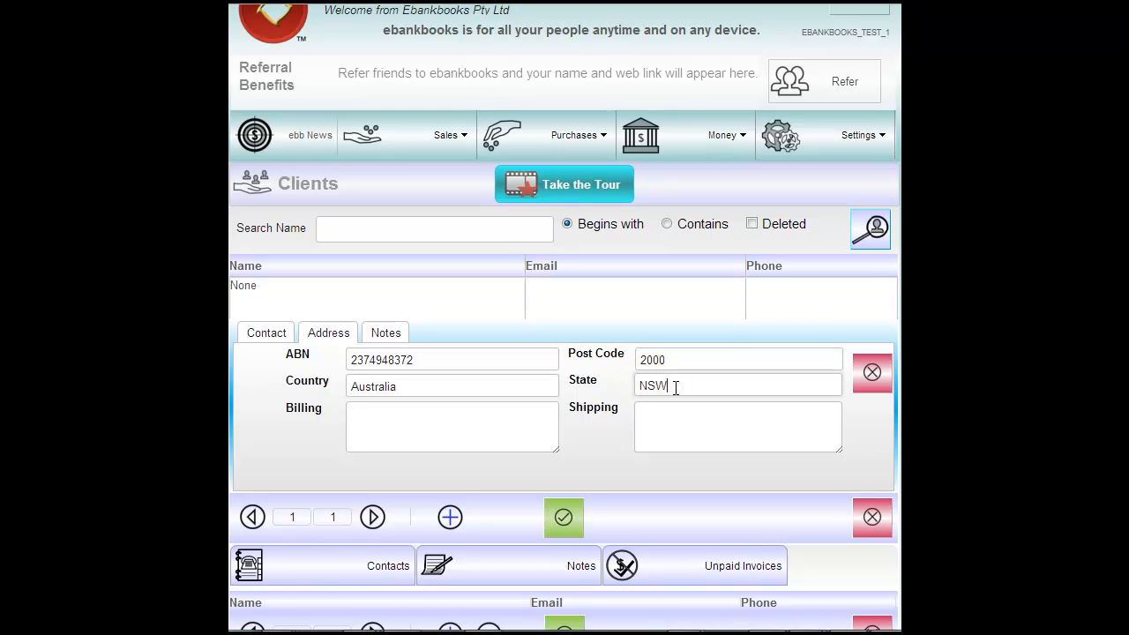
{"action": "left_click", "coordinate": [423, 414]}
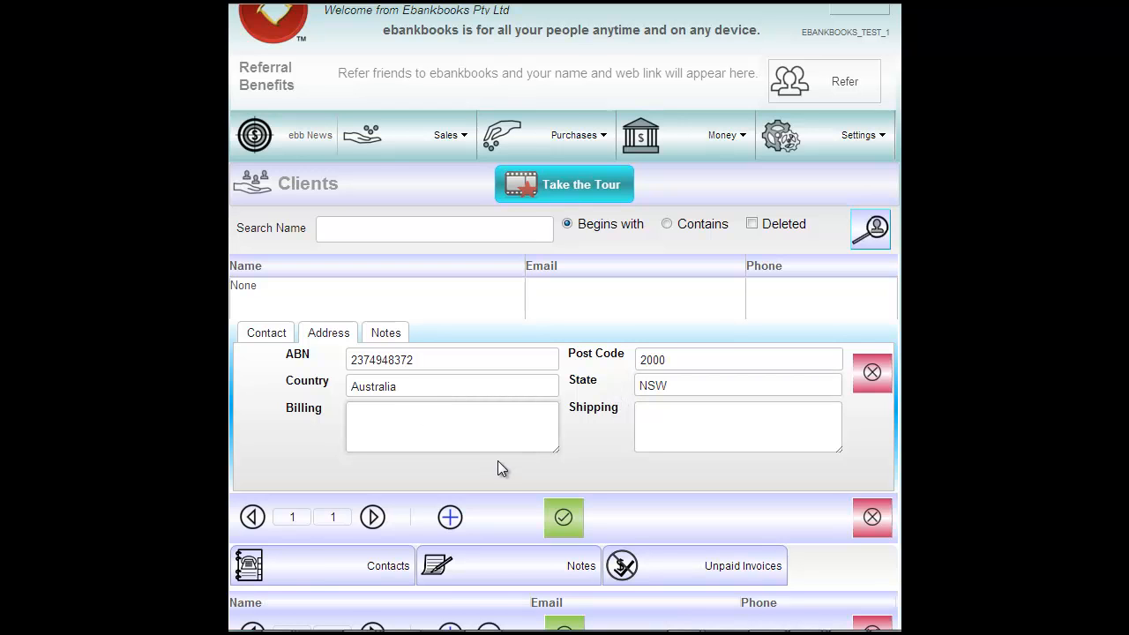
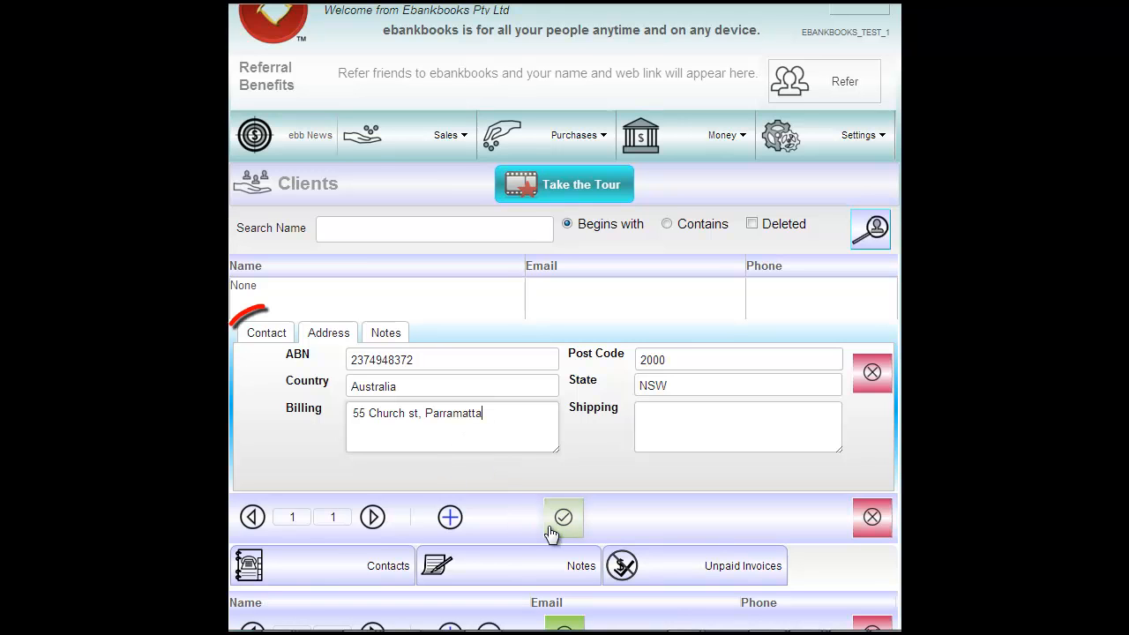
- Change the client's payment terms, mark the client as a supplier too, and save the details
{"action": "left_click", "coordinate": [269, 337]}
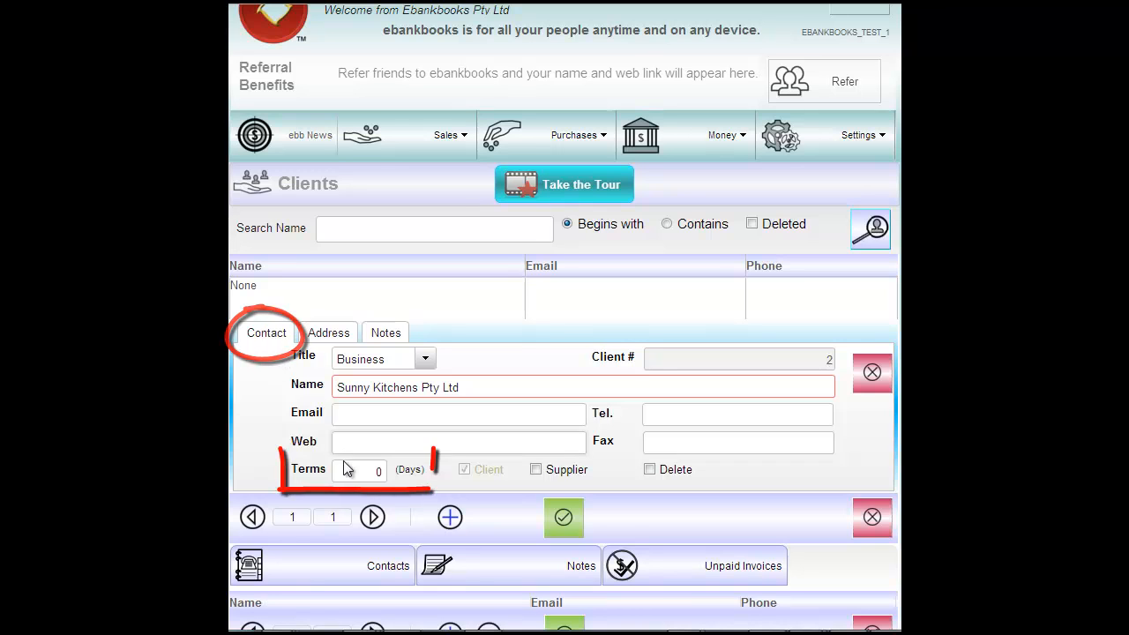
{"action": "double_click", "coordinate": [377, 472]}
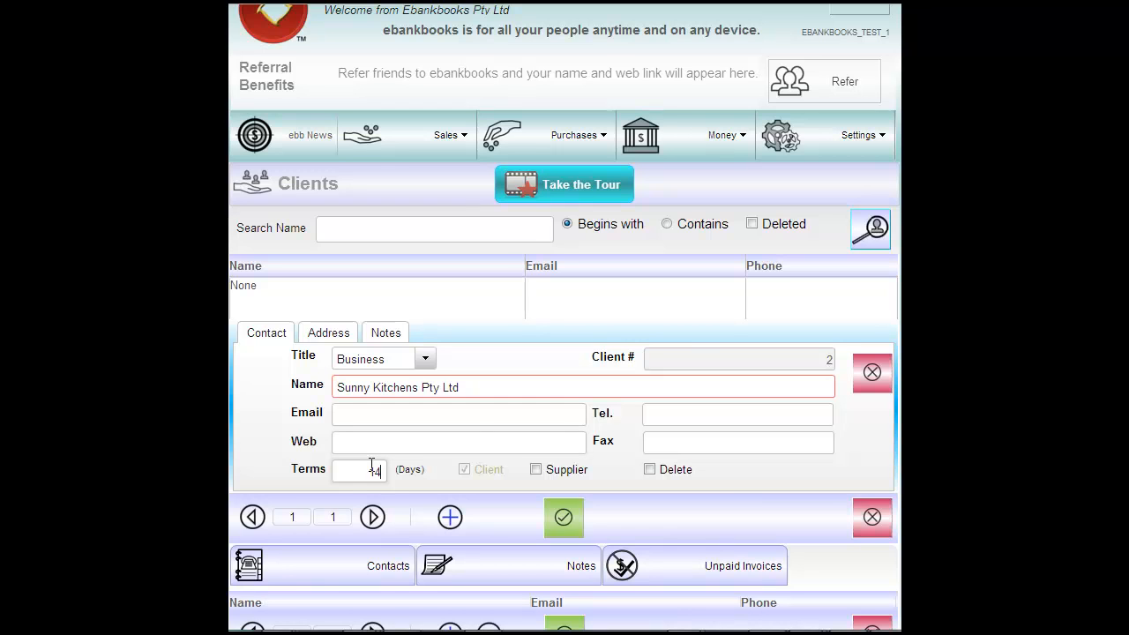
{"action": "left_click", "coordinate": [536, 469]}
{"action": "left_click", "coordinate": [566, 521]}
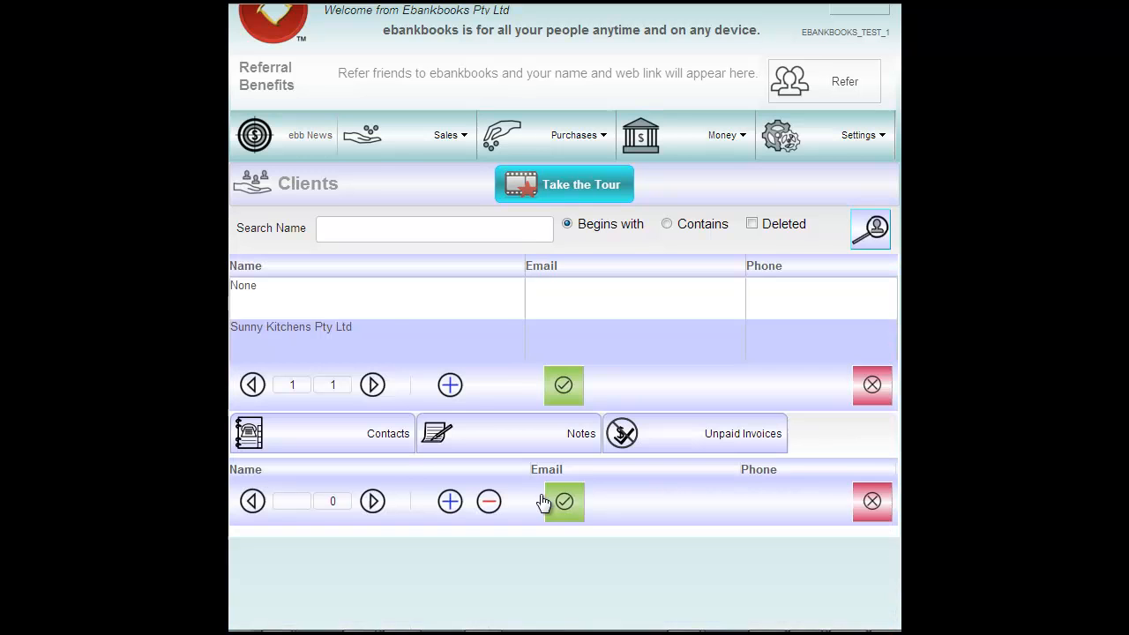
- Open the Sunny Kitchens Pty Ltd record and review its unpaid invoices
{"action": "left_click", "coordinate": [407, 344]}
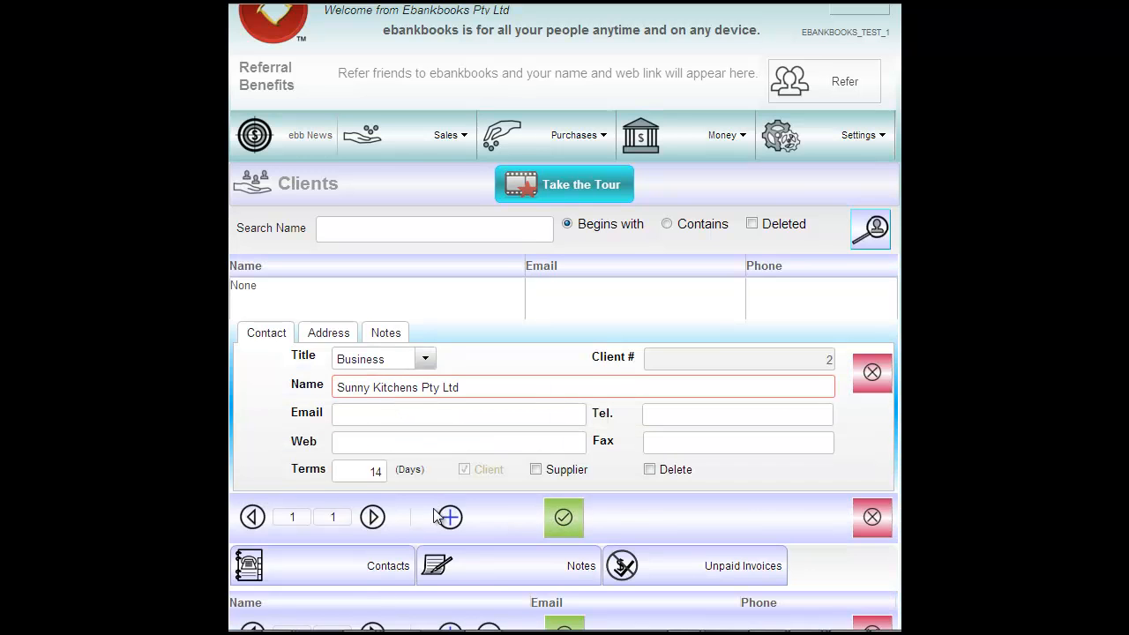
{"action": "scroll", "coordinate": [308, 560], "scroll_direction": "down", "scroll_amount": 1}
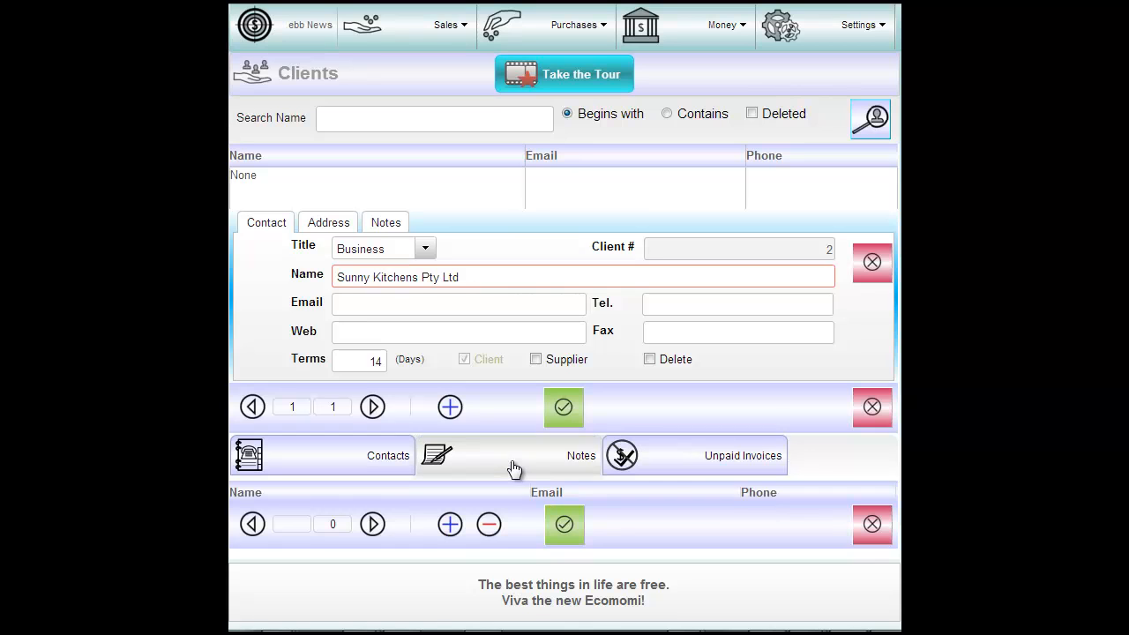
{"action": "left_click", "coordinate": [669, 465]}
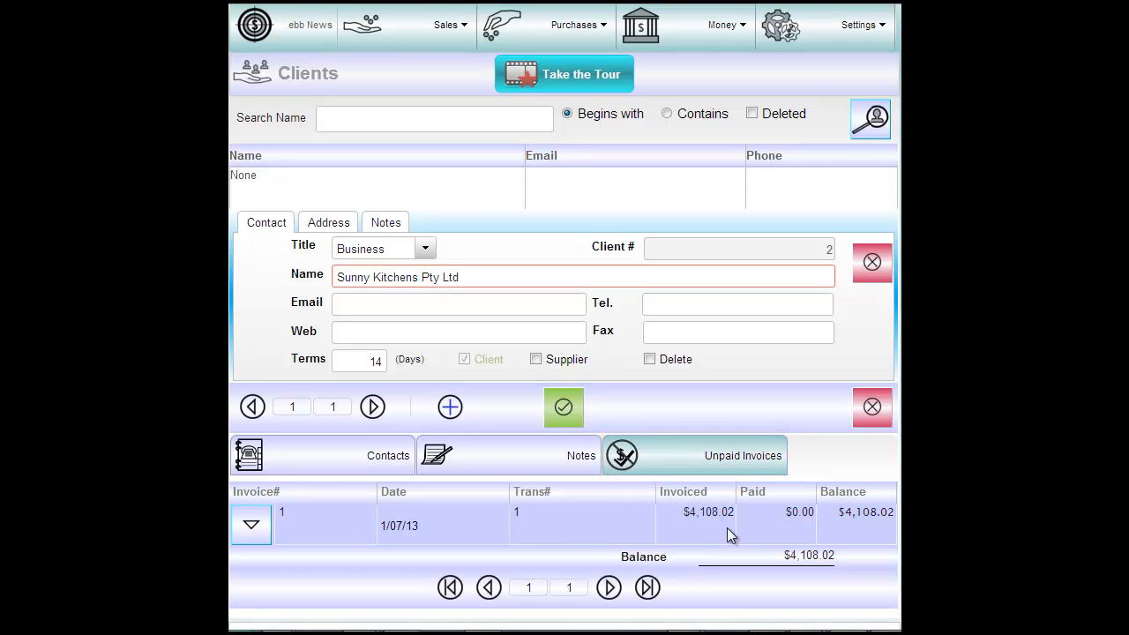
{"action": "left_click", "coordinate": [407, 466]}
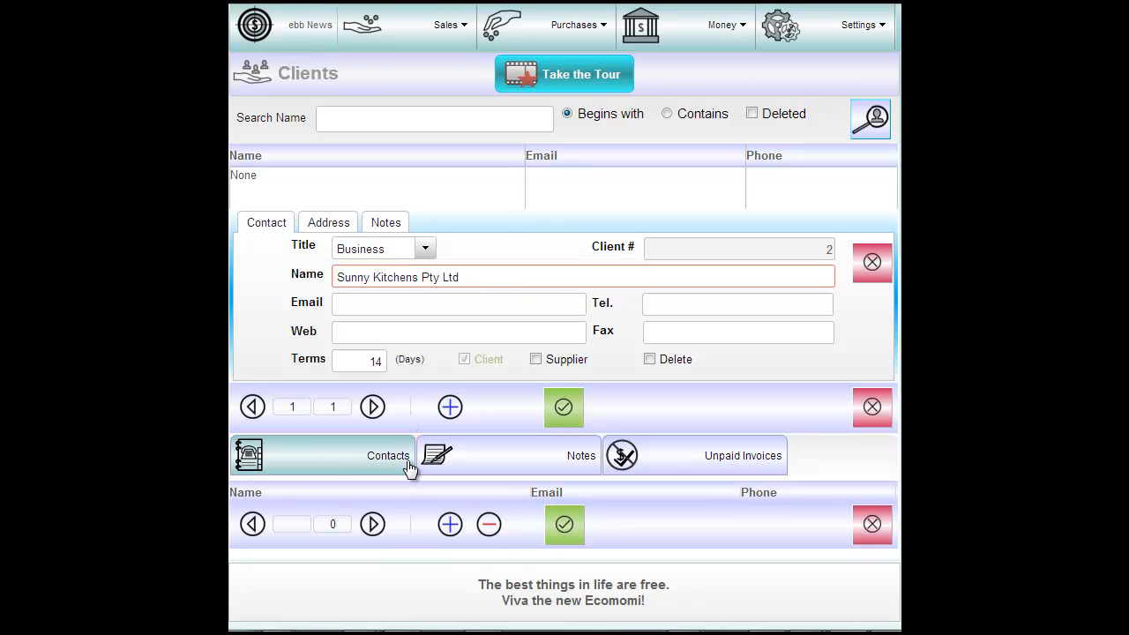
- Add a new contact person to Sunny Kitchens Pty Ltd, entering their full name, and save
{"action": "left_click", "coordinate": [453, 533]}
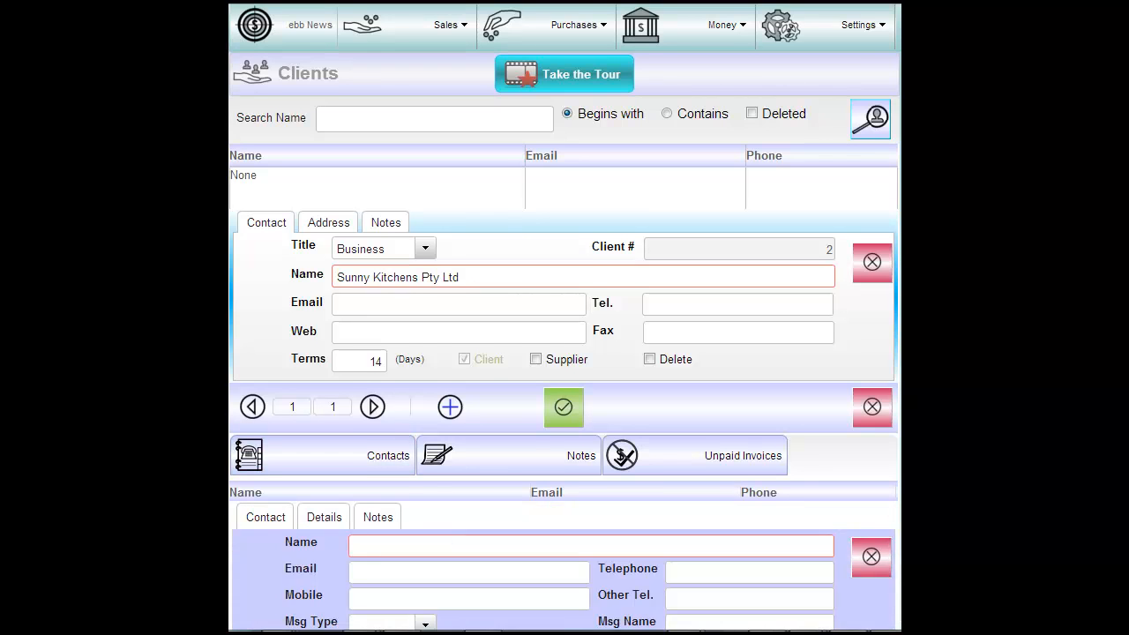
{"action": "scroll", "coordinate": [390, 415], "scroll_direction": "down", "scroll_amount": 2}
{"action": "left_click", "coordinate": [390, 415]}
{"action": "type", "text": "J"}
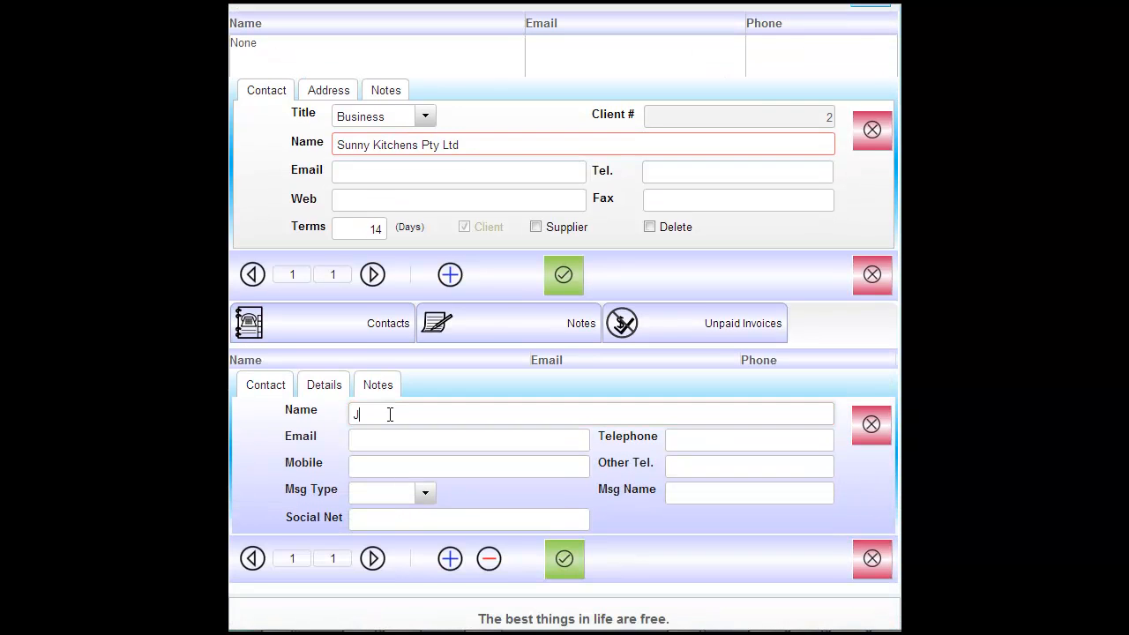
{"action": "type", "text": "im Smith"}
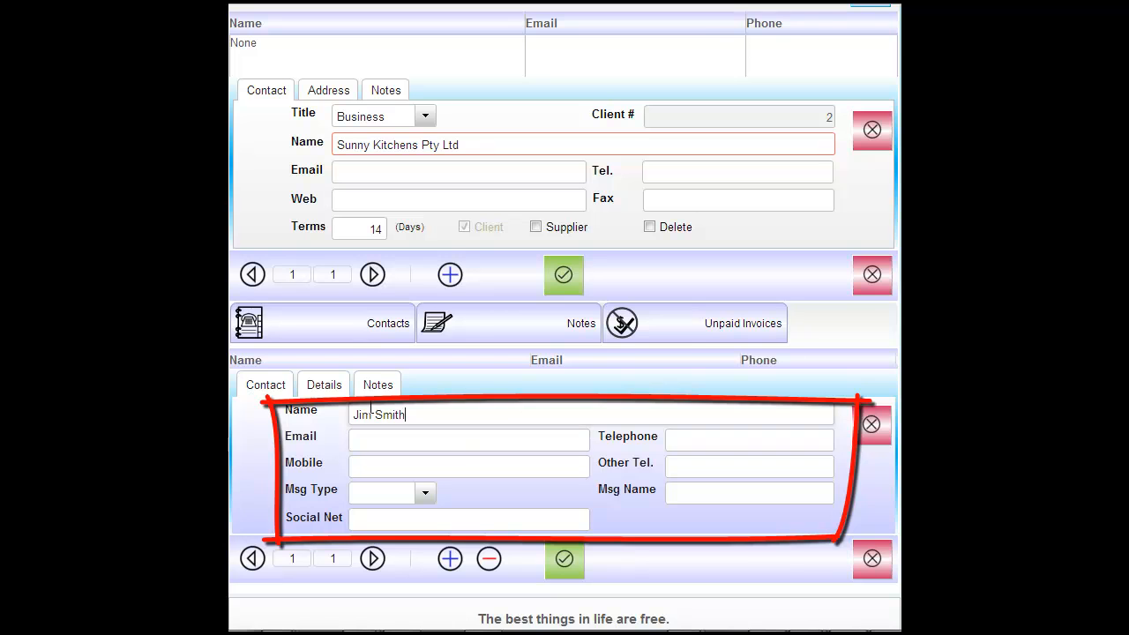
{"action": "left_click", "coordinate": [566, 564]}
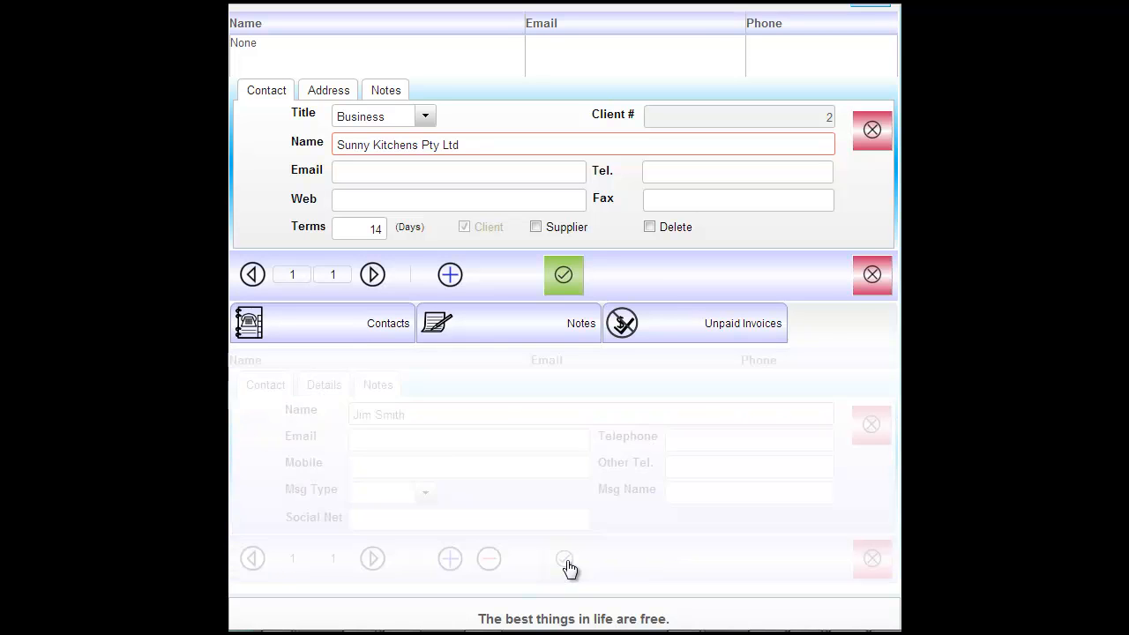
{"action": "scroll", "coordinate": [564, 318], "scroll_direction": "up", "scroll_amount": 1}
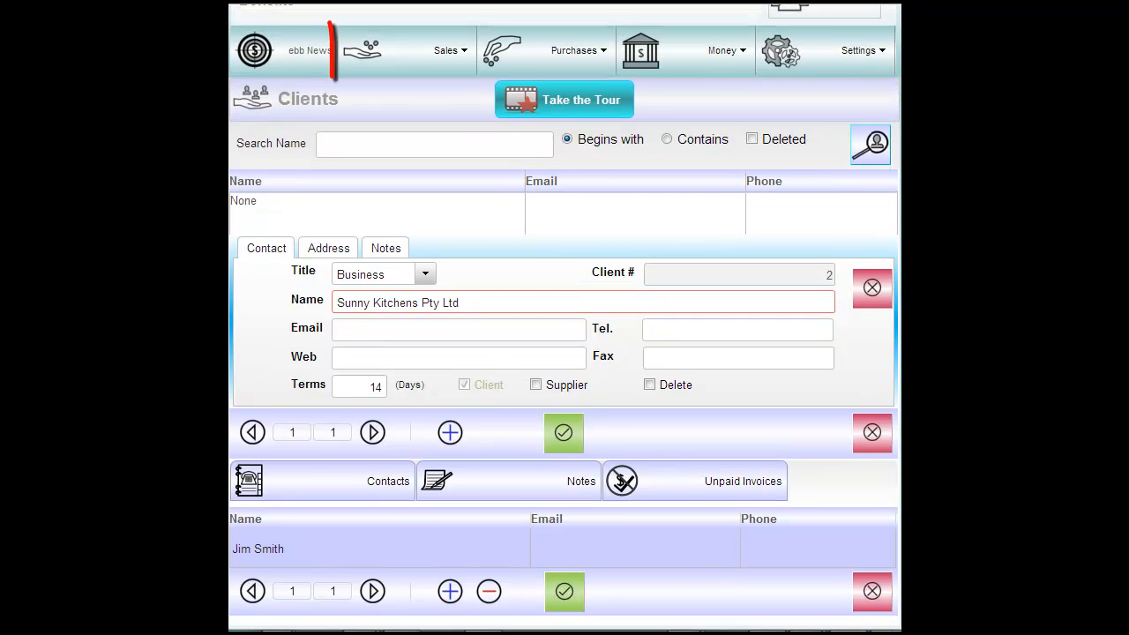
- In Sales > Invoices, tick Send on invoice 1, preview its tax invoice PDF, and open it for editing
{"action": "left_click", "coordinate": [387, 51]}
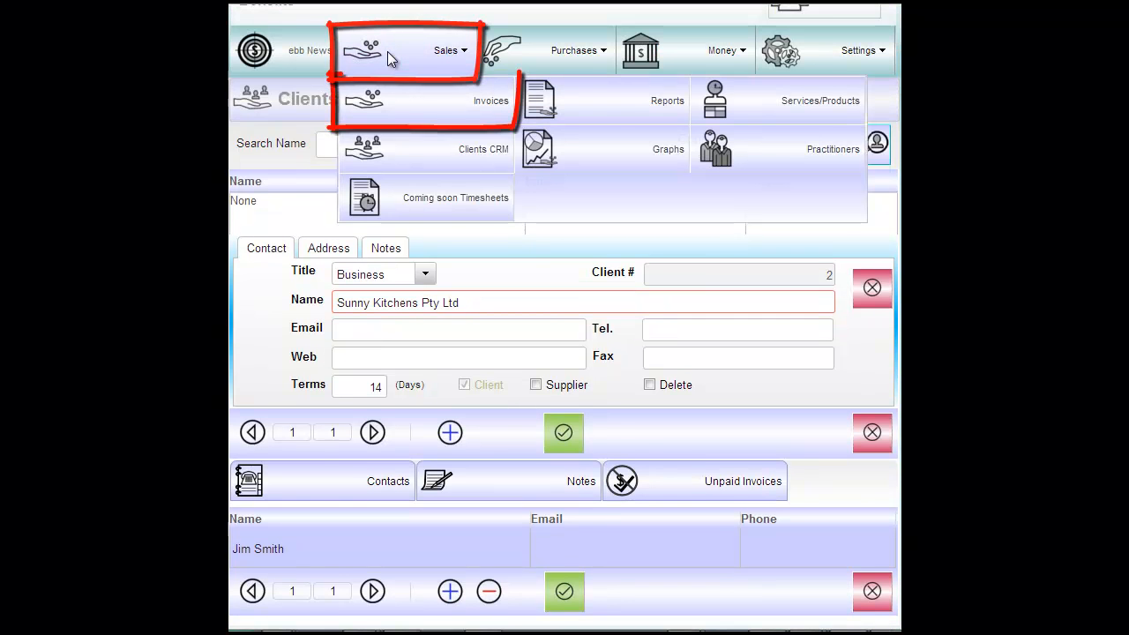
{"action": "left_click", "coordinate": [410, 91]}
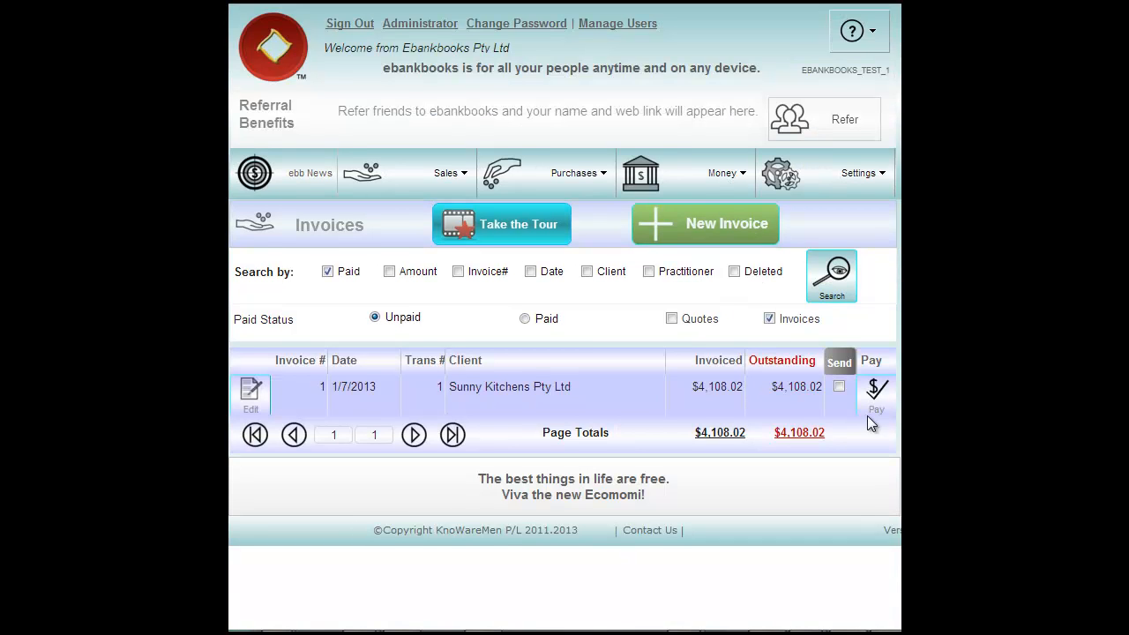
{"action": "left_click", "coordinate": [840, 386]}
{"action": "left_click", "coordinate": [841, 365]}
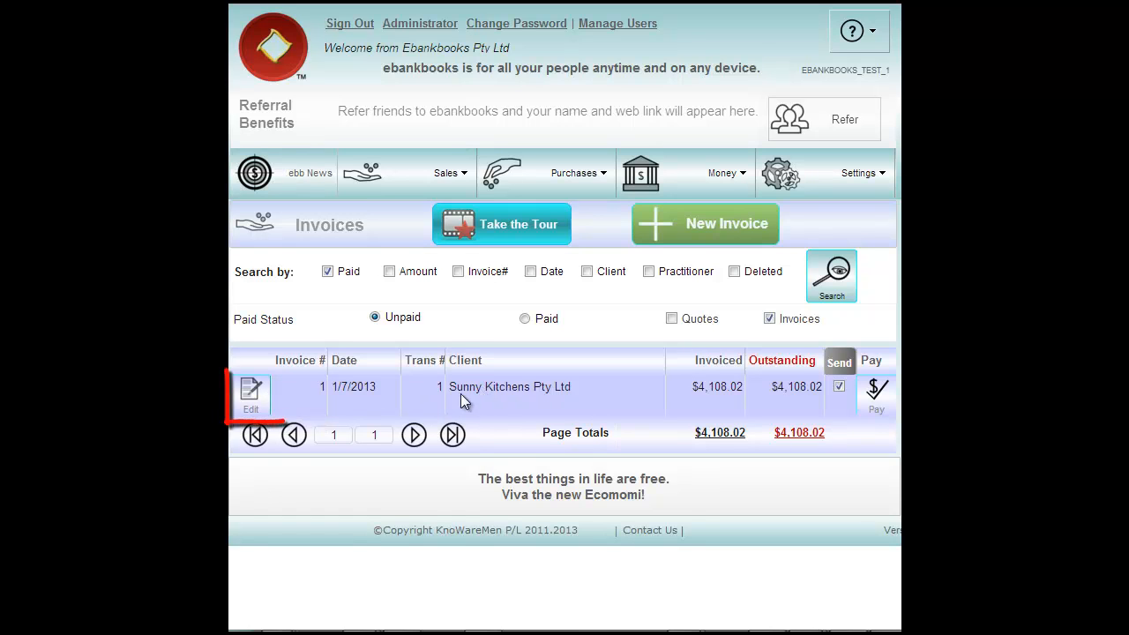
{"action": "left_click", "coordinate": [247, 391]}
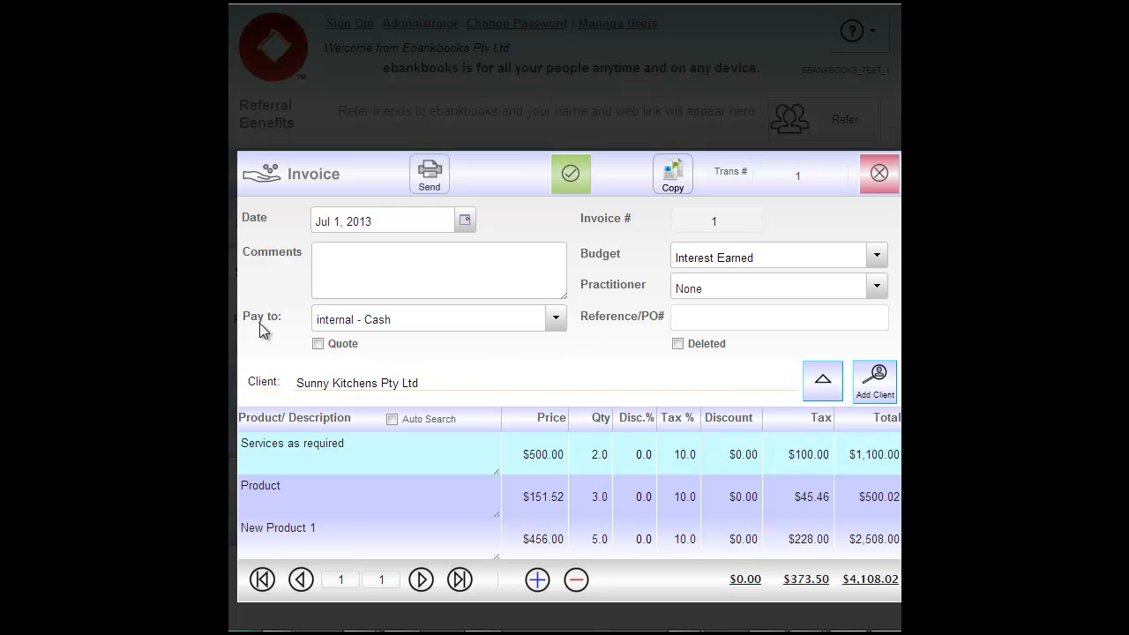
- Set invoice 1's Pay to account to My Bank - My Biz and save it
{"action": "left_click", "coordinate": [557, 318]}
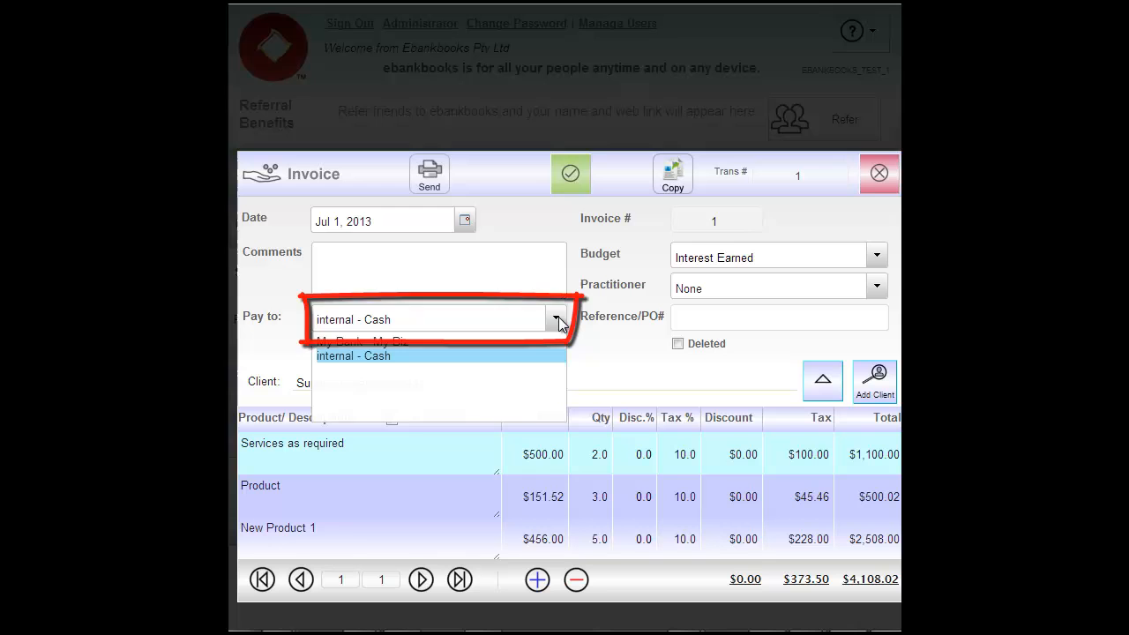
{"action": "left_click", "coordinate": [355, 341]}
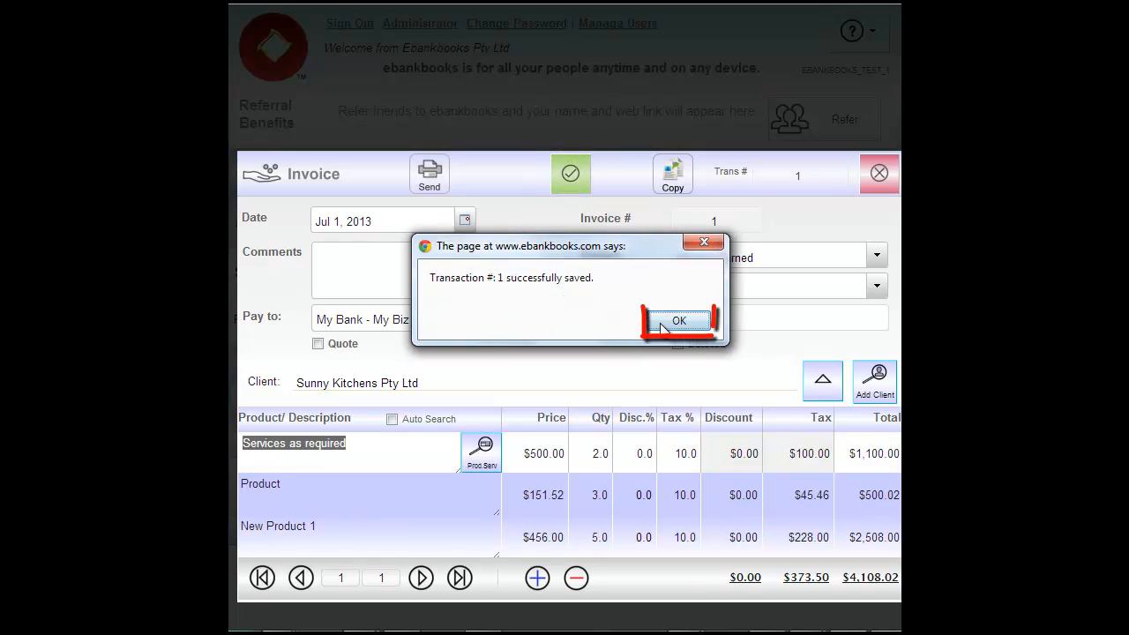
{"action": "left_click", "coordinate": [670, 321]}
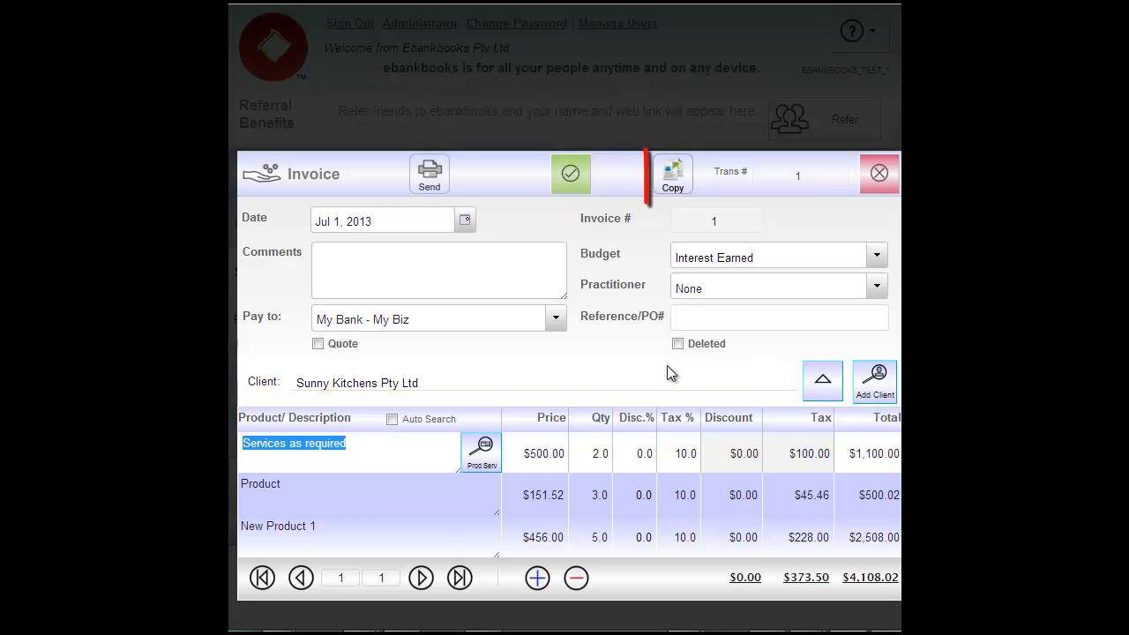
- Copy invoice 1 into invoice 2 without the New Product 1 line, save, and close it
{"action": "left_click", "coordinate": [672, 181]}
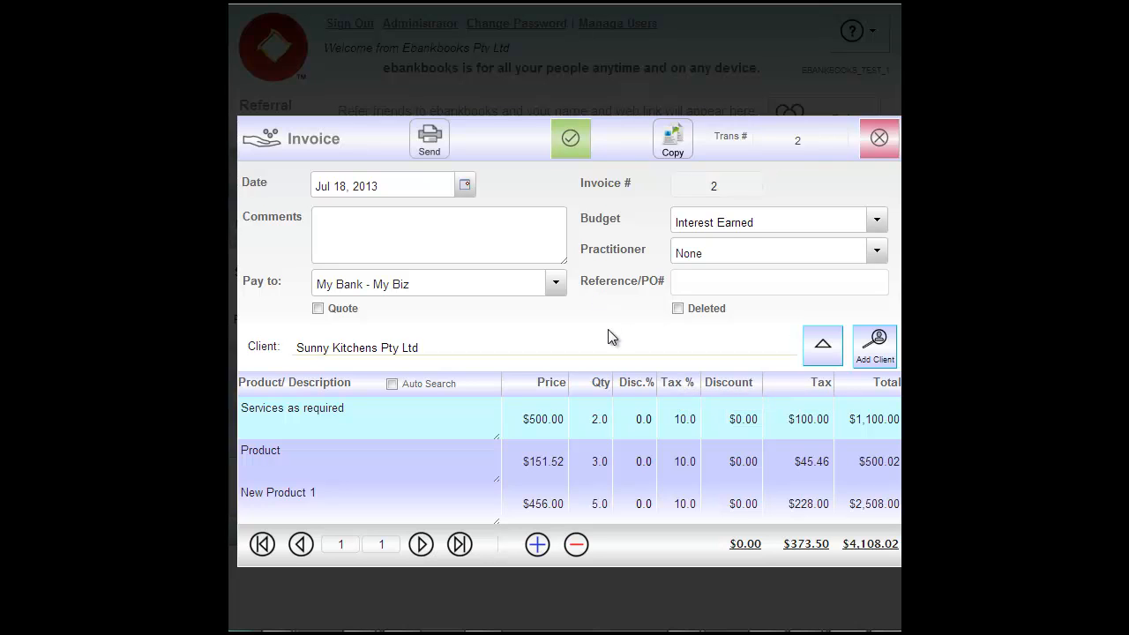
{"action": "double_click", "coordinate": [408, 507]}
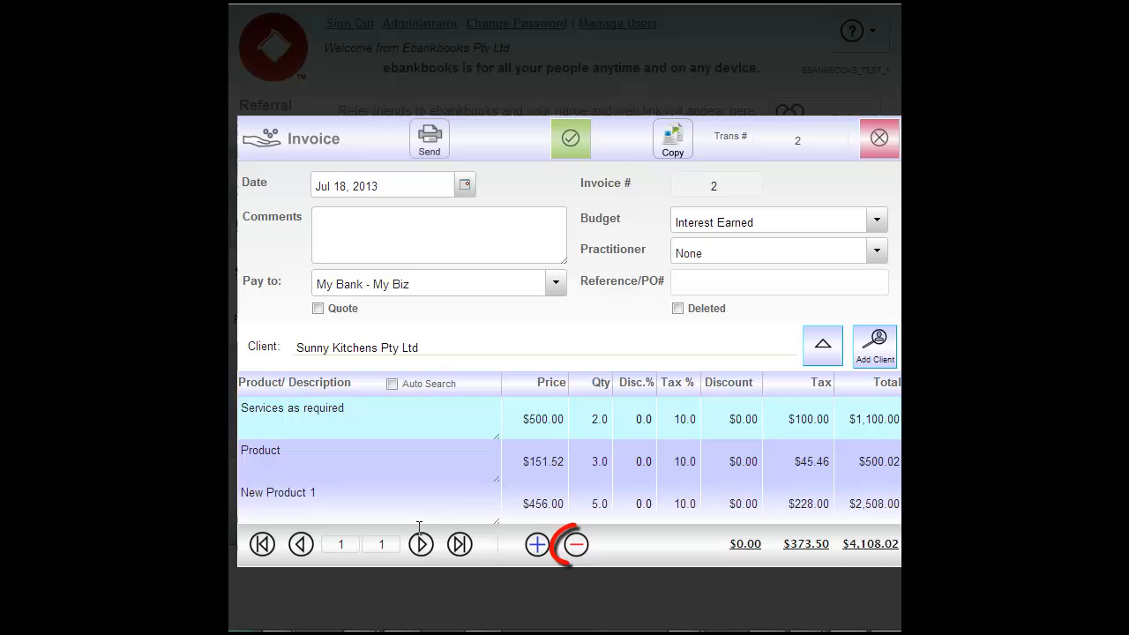
{"action": "left_click", "coordinate": [572, 545]}
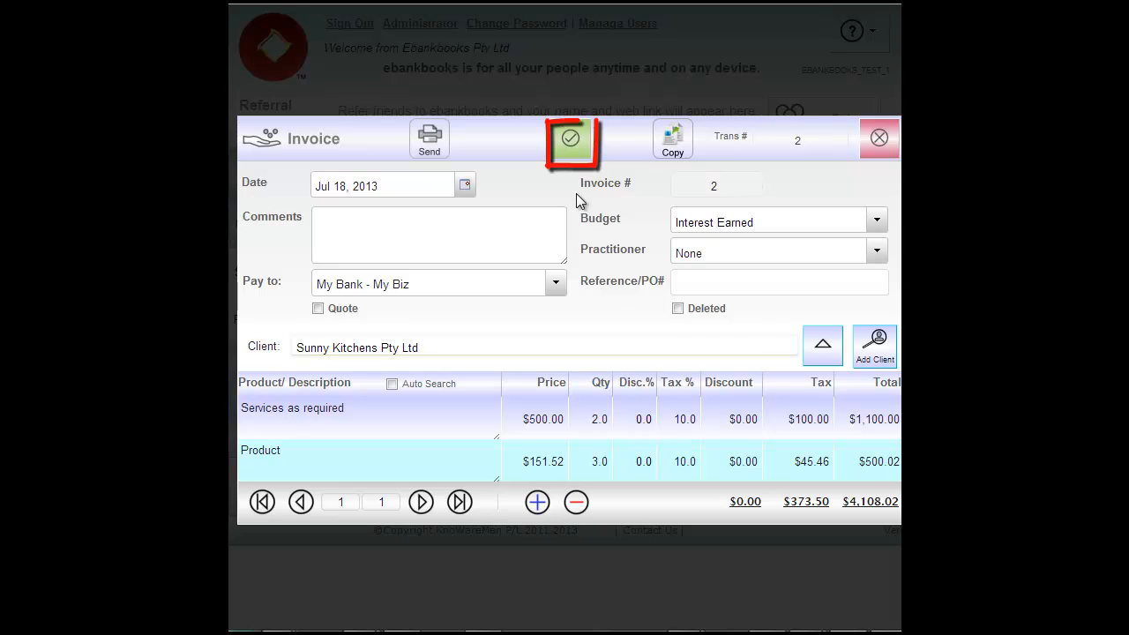
{"action": "left_click", "coordinate": [575, 141]}
{"action": "left_click", "coordinate": [677, 317]}
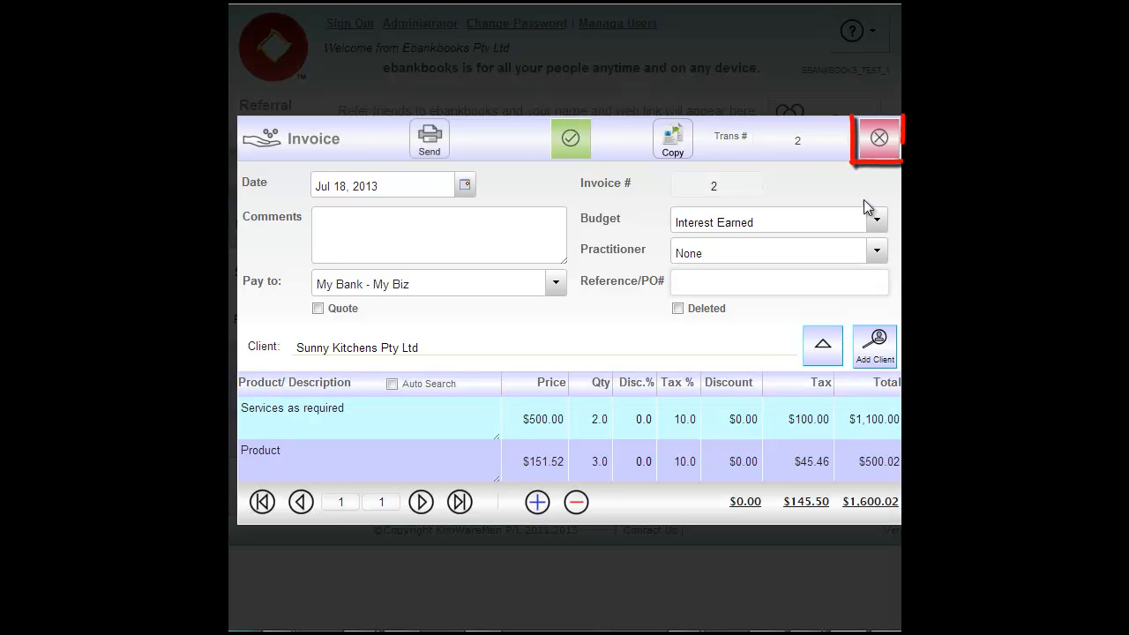
{"action": "left_click", "coordinate": [880, 140]}
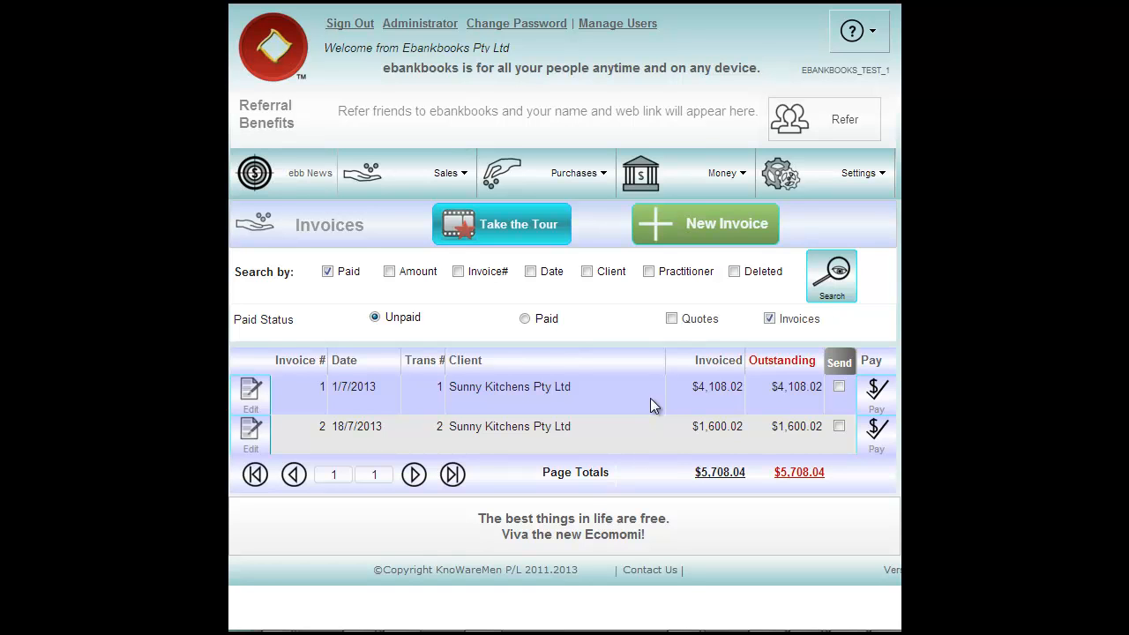
- Add a reconciled $1,000.00 bank-transfer payment dated 1 July 2013 to invoice 1
{"action": "left_click", "coordinate": [877, 392]}
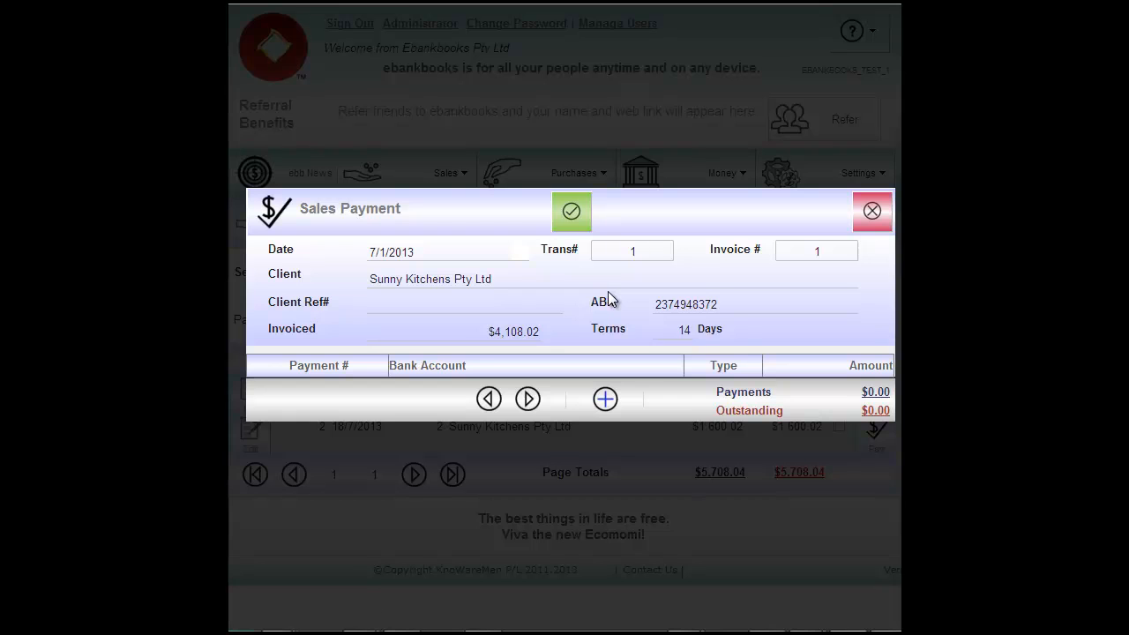
{"action": "left_click", "coordinate": [604, 401]}
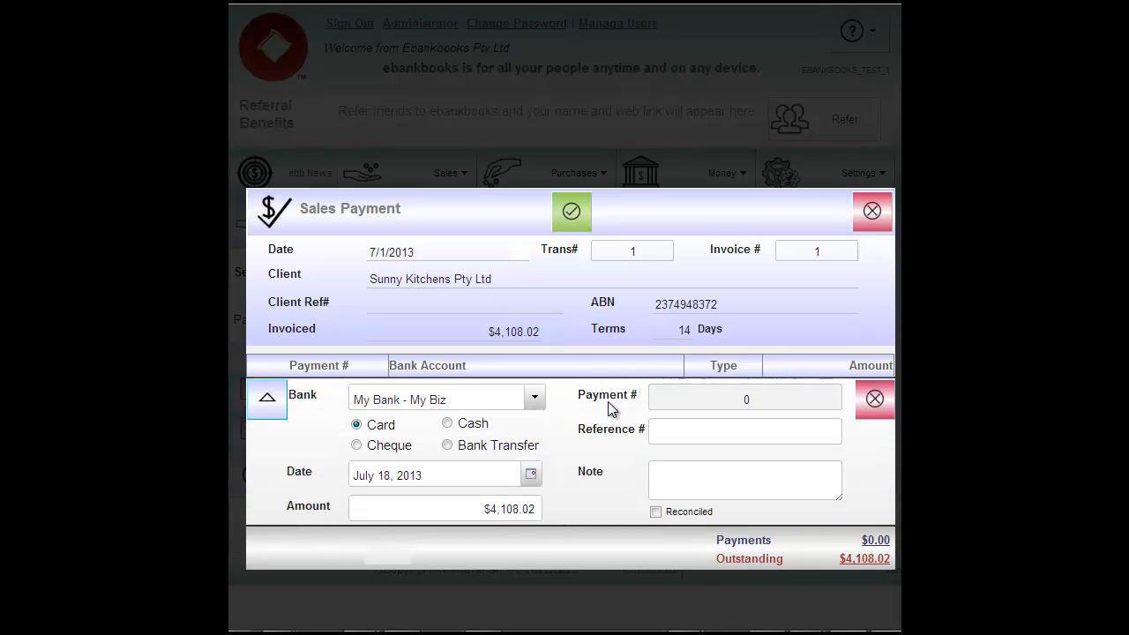
{"action": "left_click", "coordinate": [530, 476]}
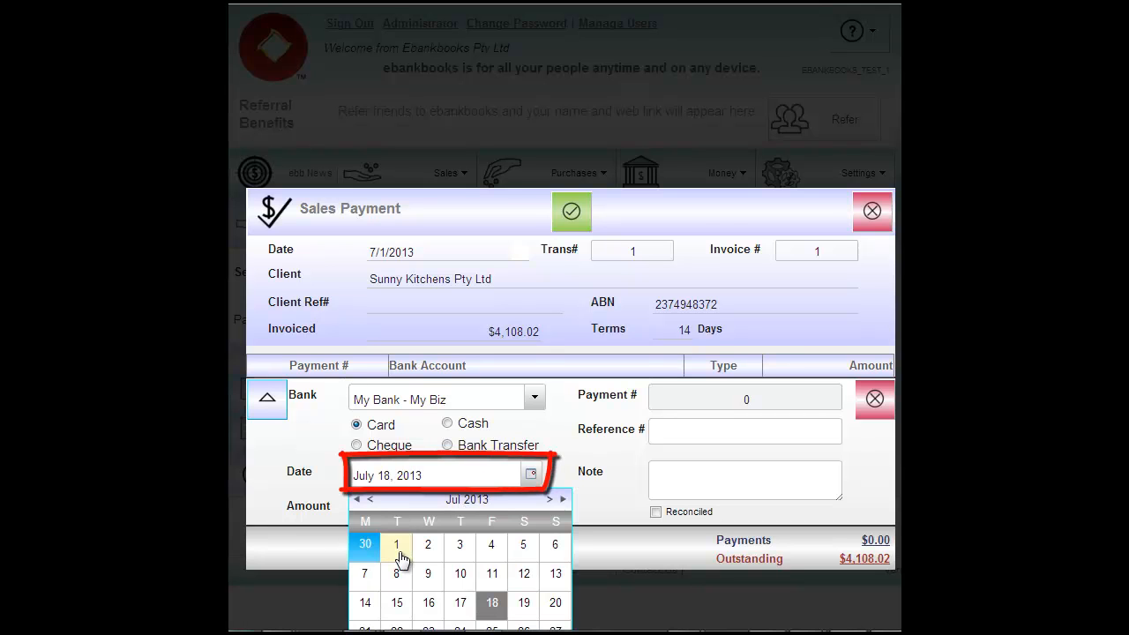
{"action": "left_click", "coordinate": [399, 552]}
{"action": "left_click", "coordinate": [479, 508]}
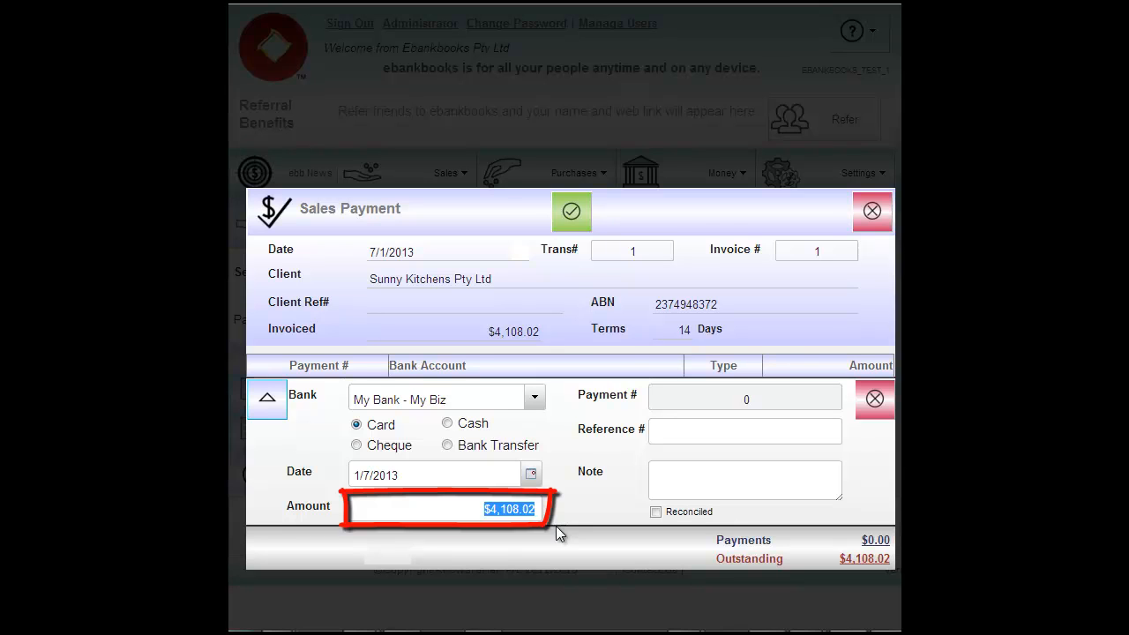
{"action": "type", "text": "1000"}
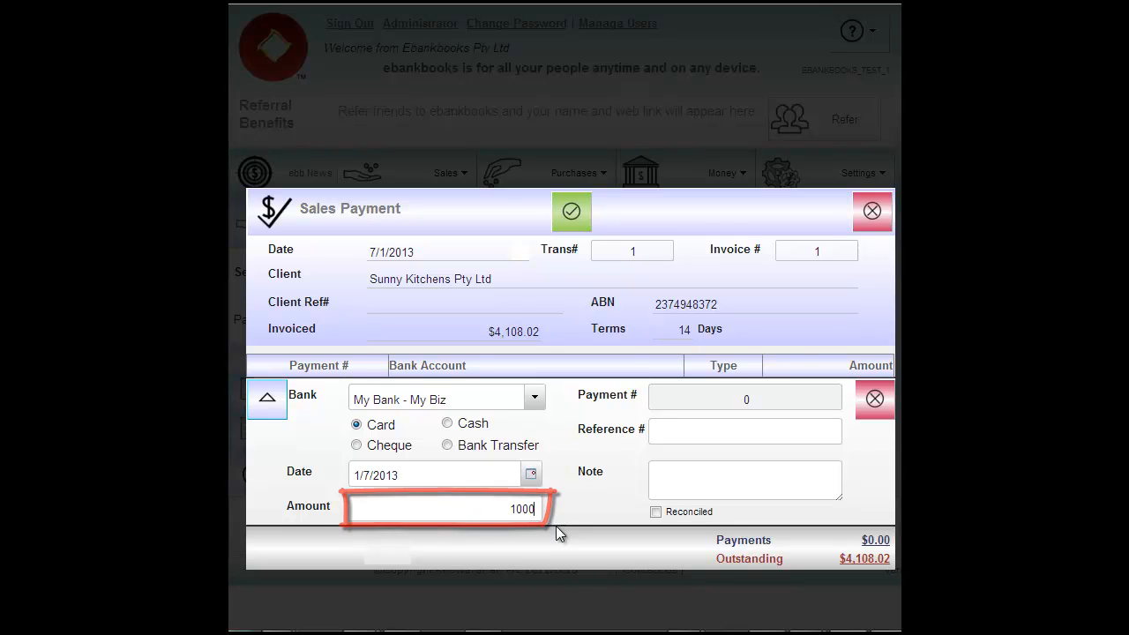
{"action": "left_click", "coordinate": [447, 445]}
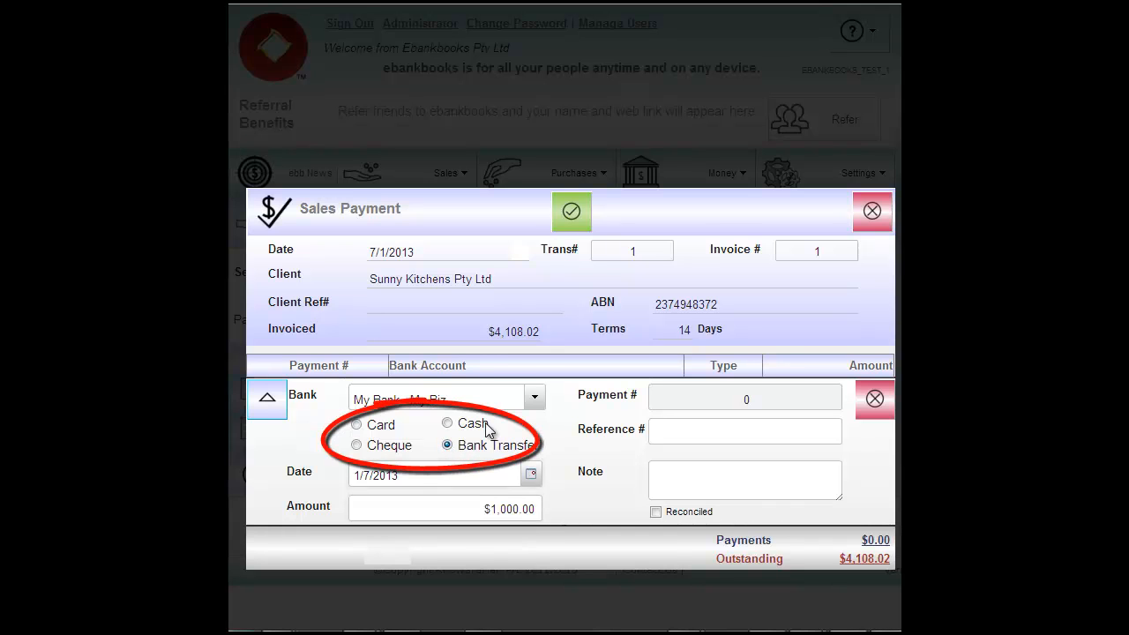
{"action": "left_click", "coordinate": [655, 512]}
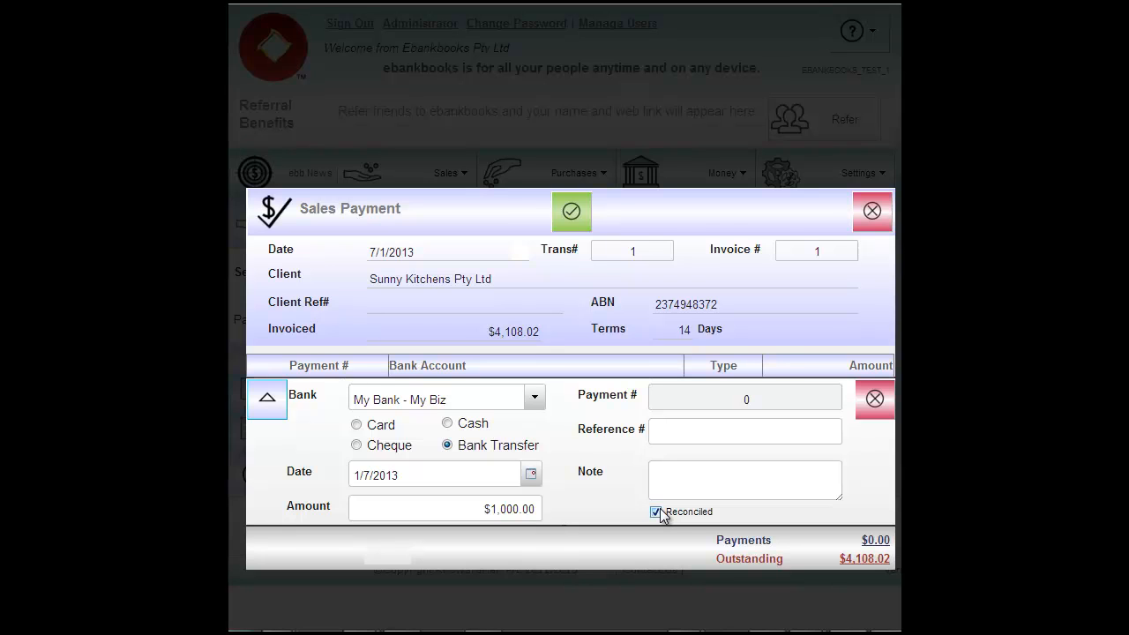
{"action": "left_click", "coordinate": [571, 215]}
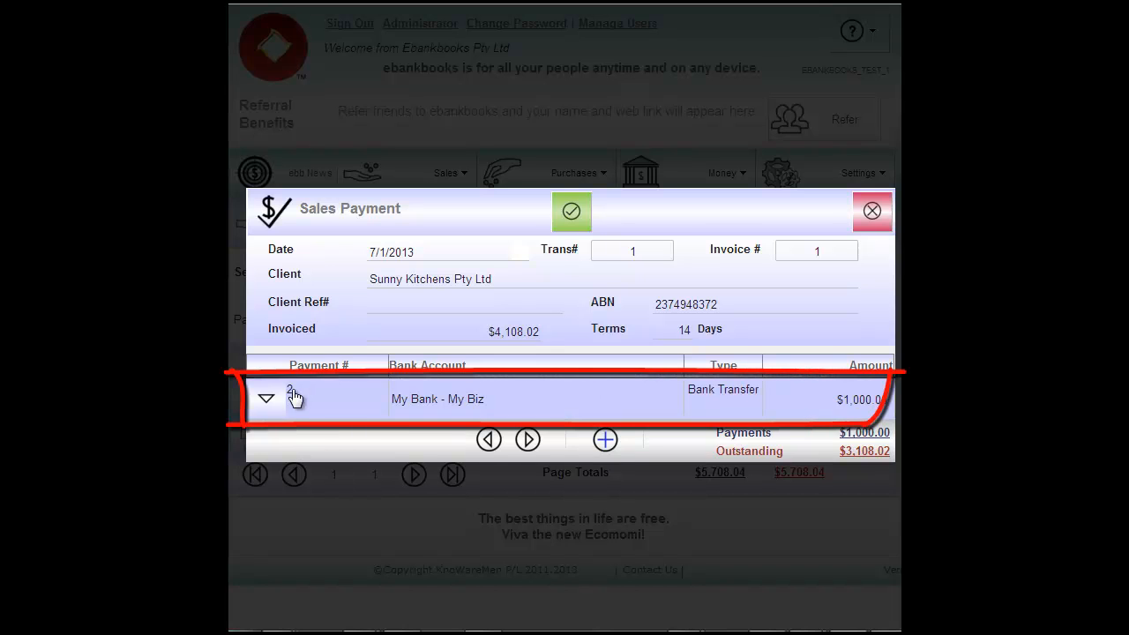
- Unmark the $1,000.00 payment as reconciled, then reverse payment 2 and confirm
{"action": "left_click", "coordinate": [273, 407]}
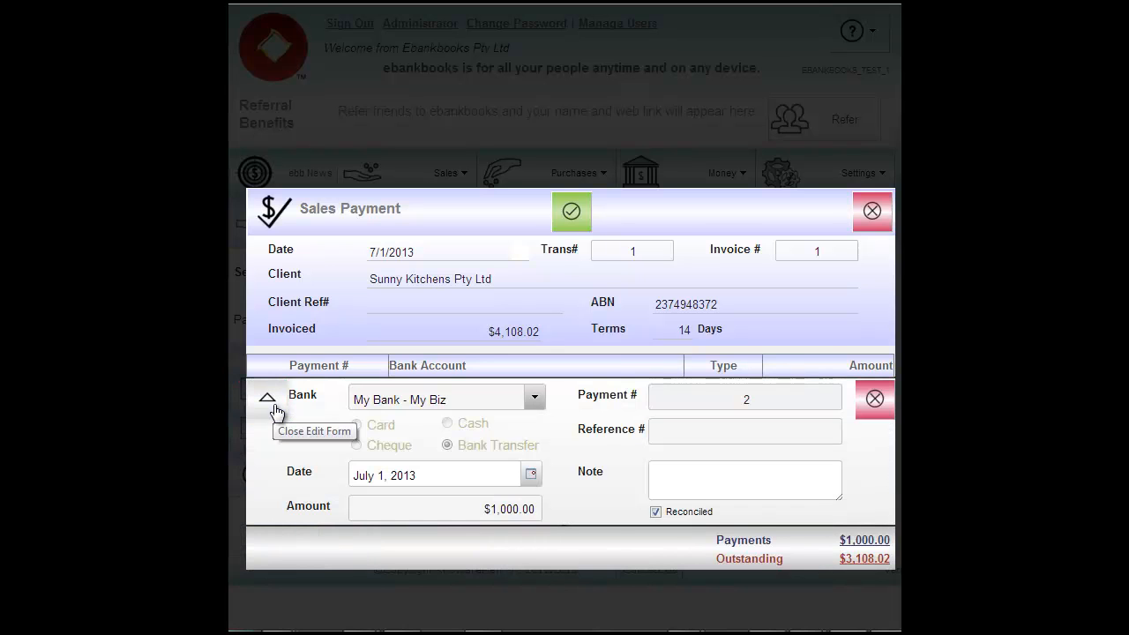
{"action": "left_click", "coordinate": [655, 511]}
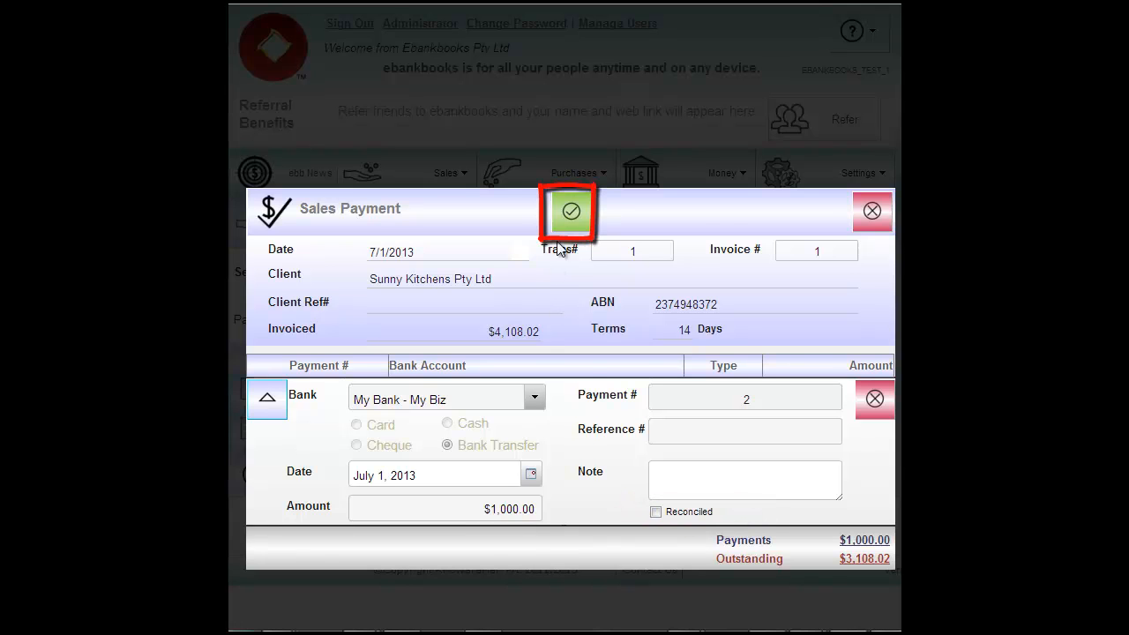
{"action": "left_click", "coordinate": [571, 214]}
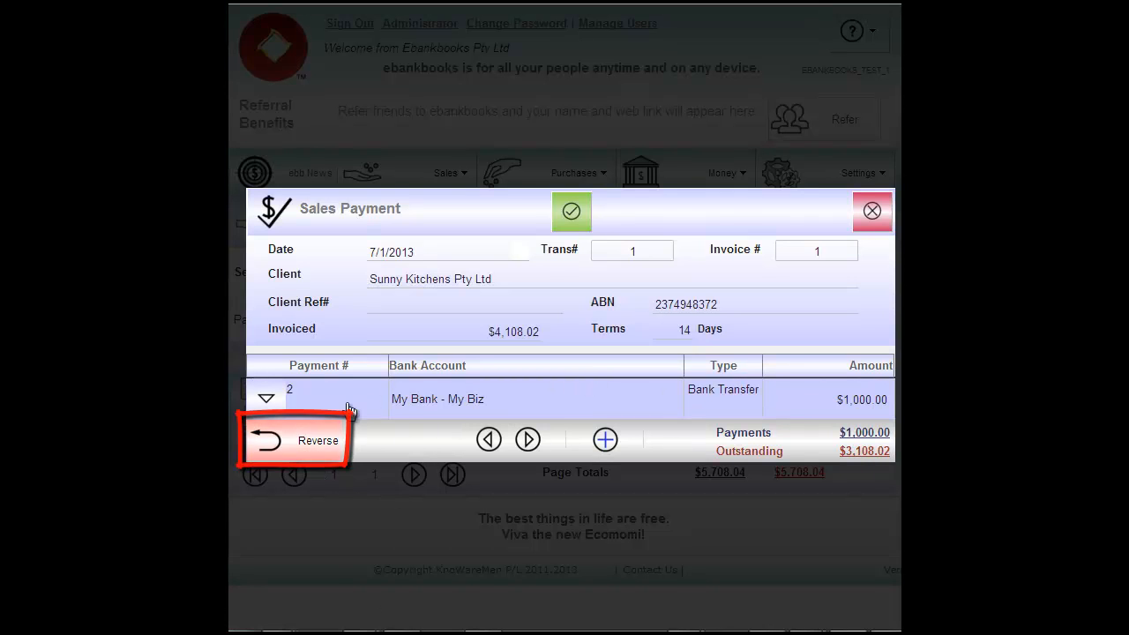
{"action": "left_click", "coordinate": [308, 443]}
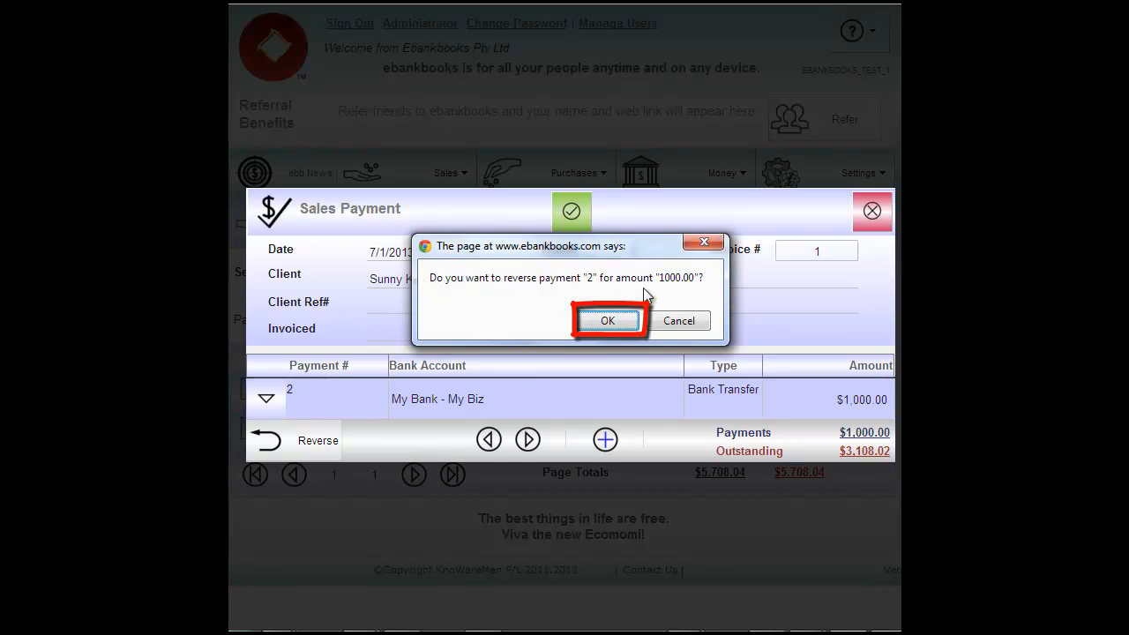
{"action": "left_click", "coordinate": [600, 324]}
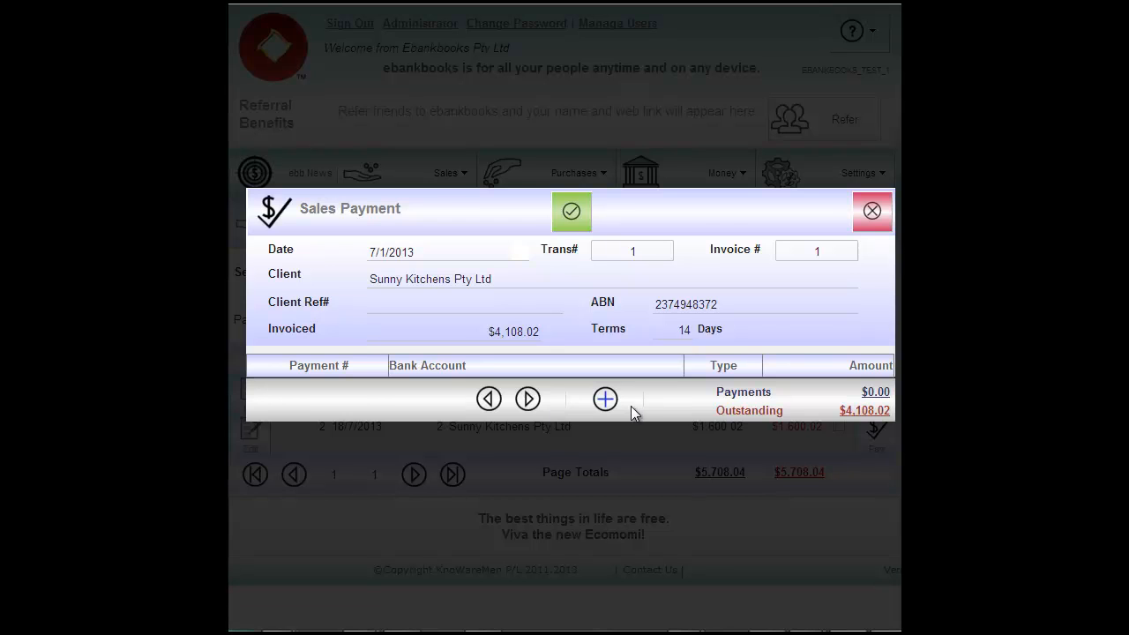
- Add a reconciled $4,108.02 card payment to invoice 1 and close the payment window
{"action": "left_click", "coordinate": [605, 399]}
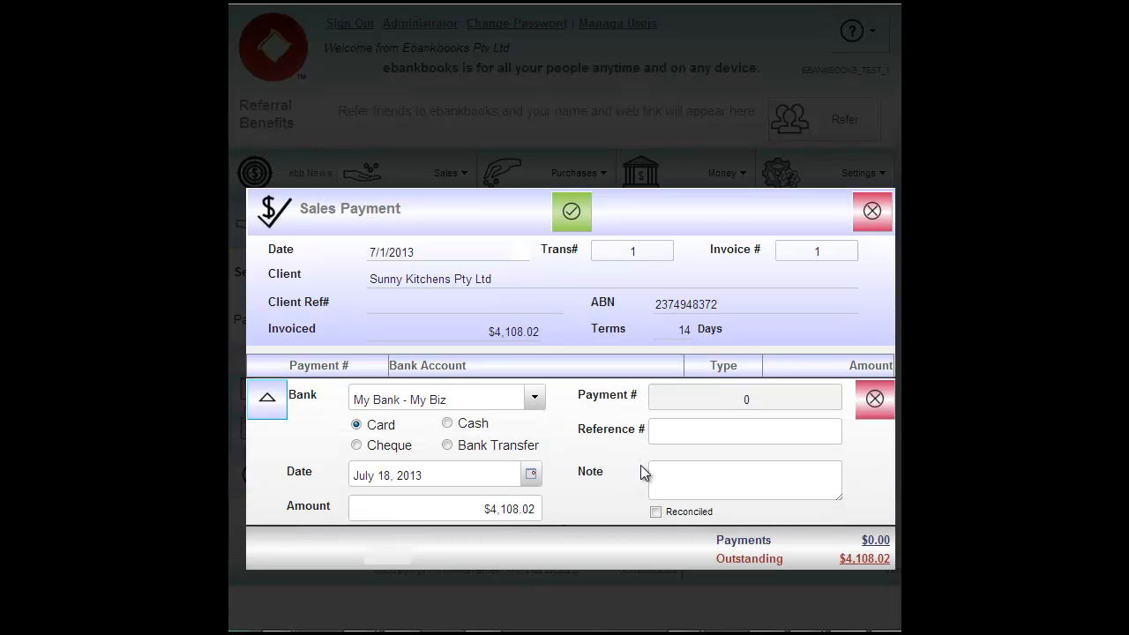
{"action": "left_click", "coordinate": [655, 512]}
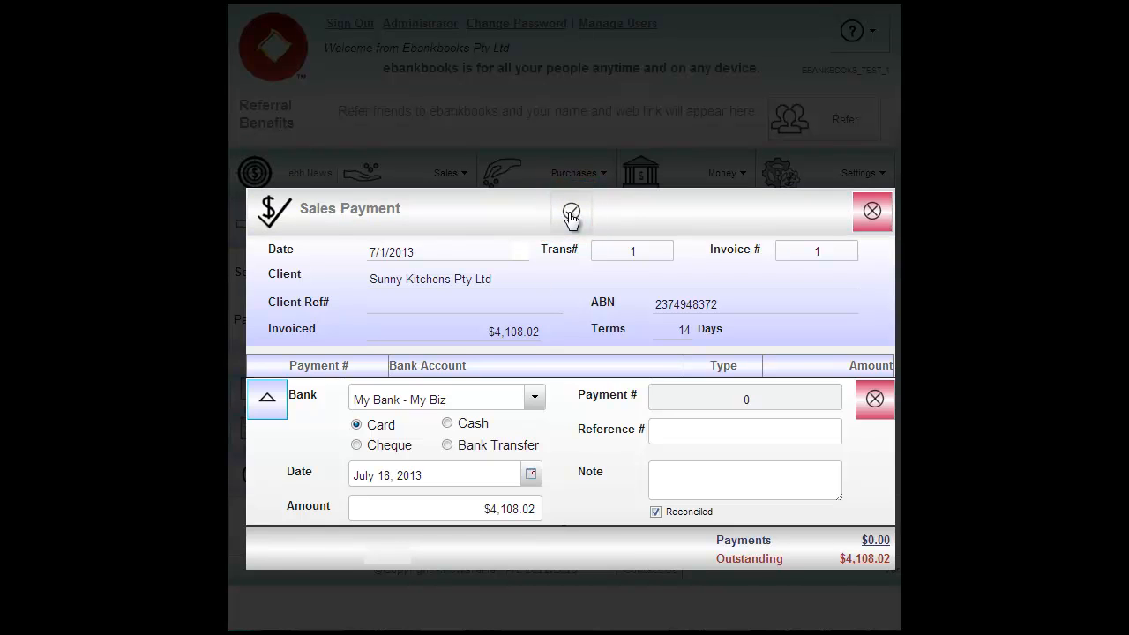
{"action": "left_click", "coordinate": [571, 215]}
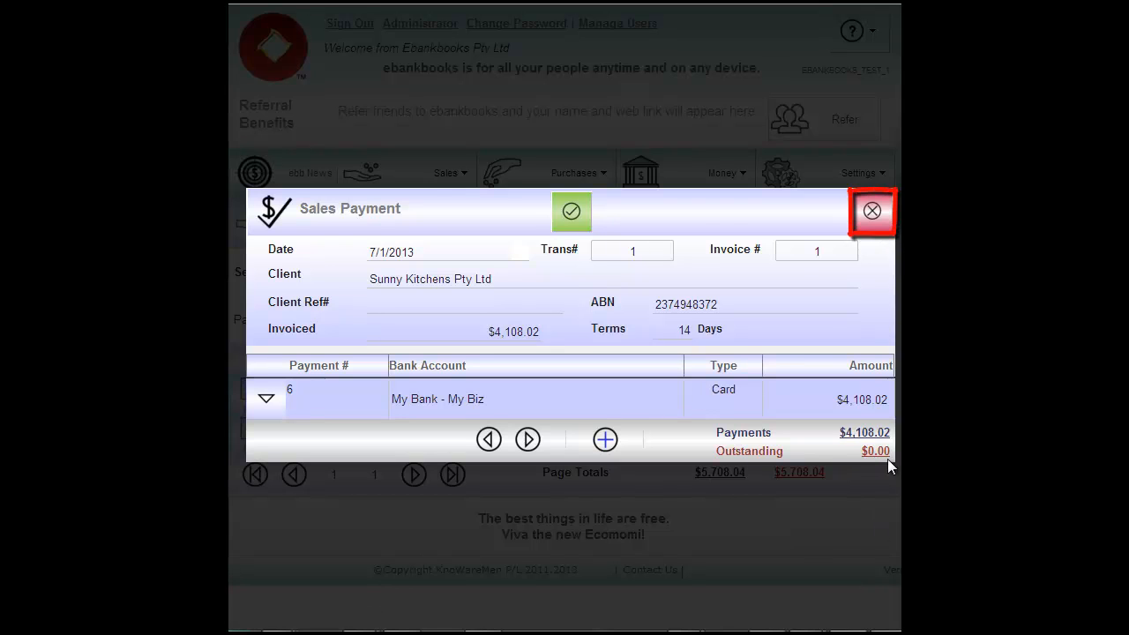
{"action": "left_click", "coordinate": [873, 212]}
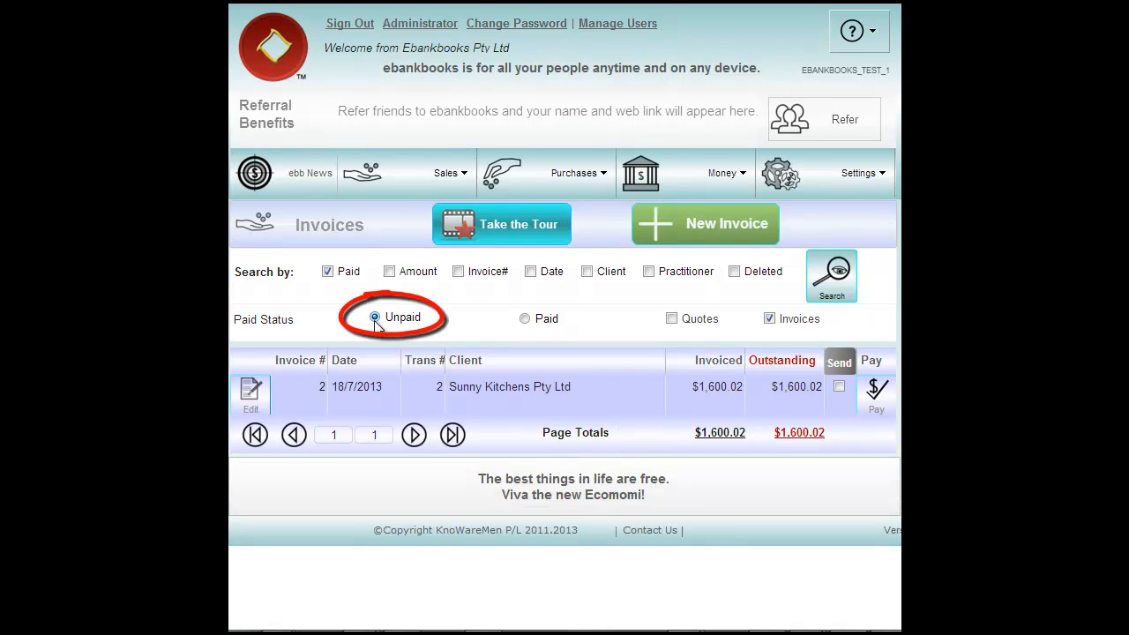
- Filter invoices by Paid status and open invoice 1, now $0.00 outstanding, for editing
{"action": "left_click", "coordinate": [525, 319]}
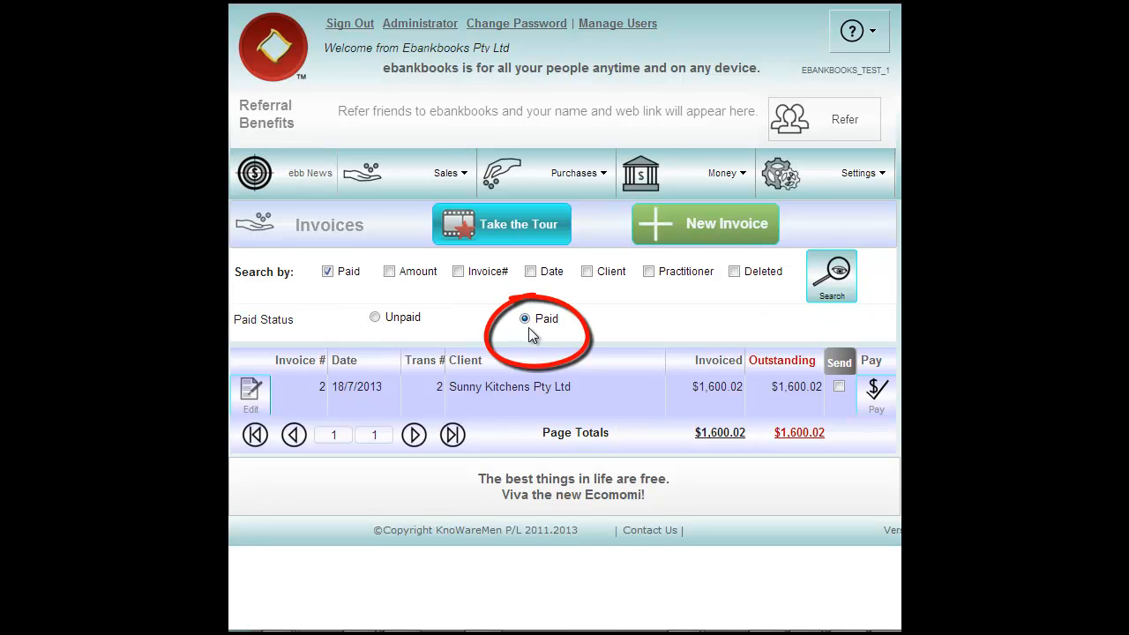
{"action": "left_click", "coordinate": [834, 278]}
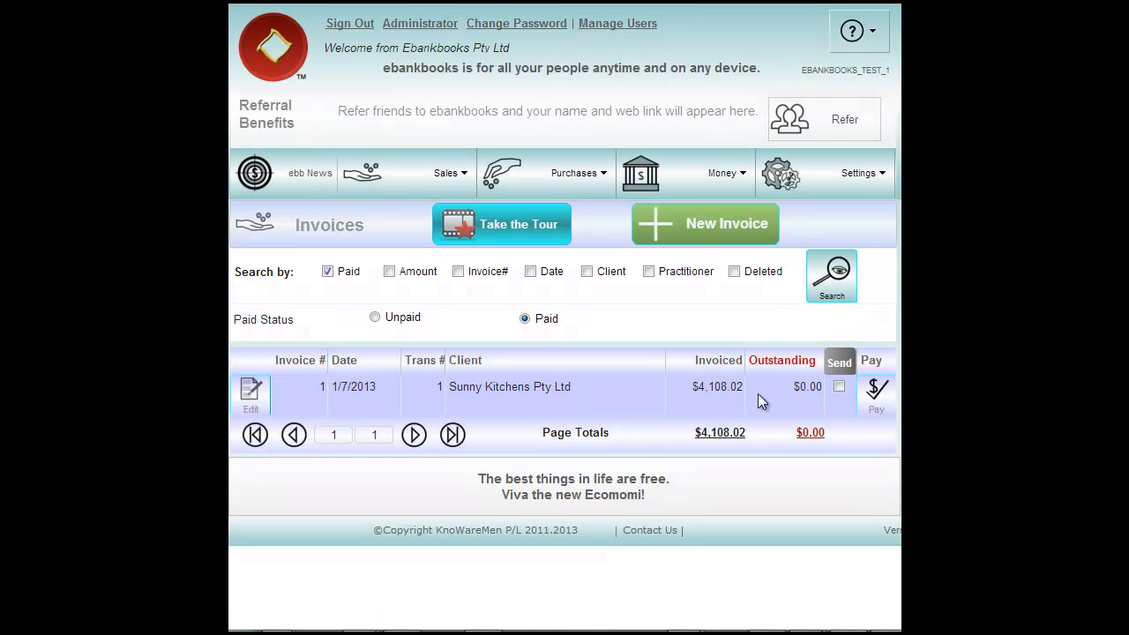
{"action": "left_click", "coordinate": [251, 392]}
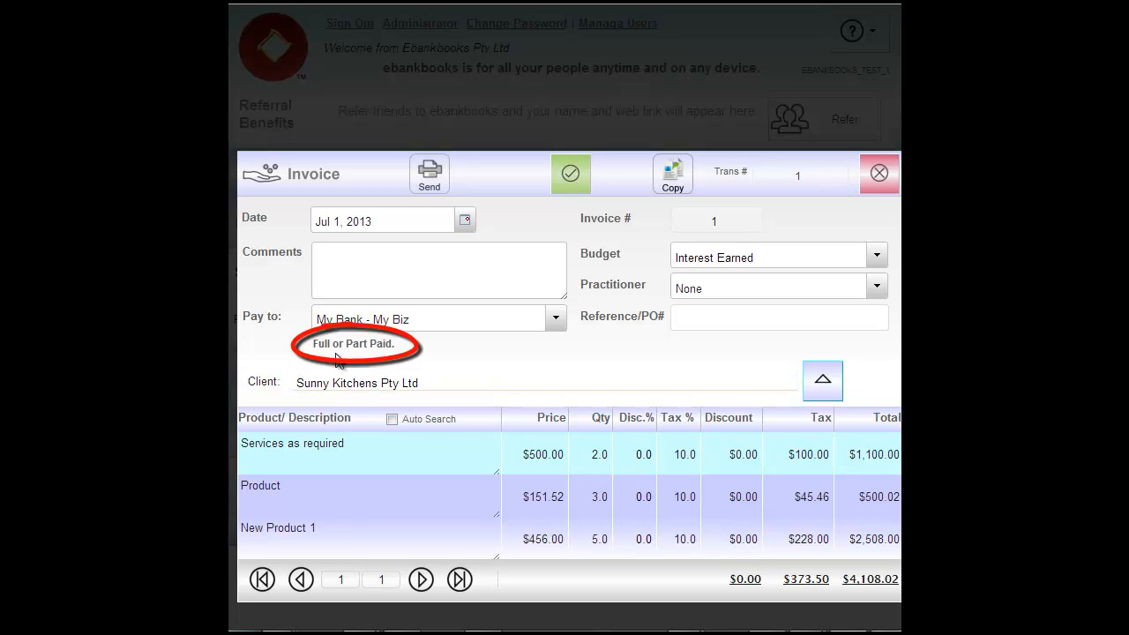
- Switch invoice 1's budget to Consulting Income and put its first product line into edit mode
{"action": "left_click", "coordinate": [878, 261]}
{"action": "left_click", "coordinate": [759, 280]}
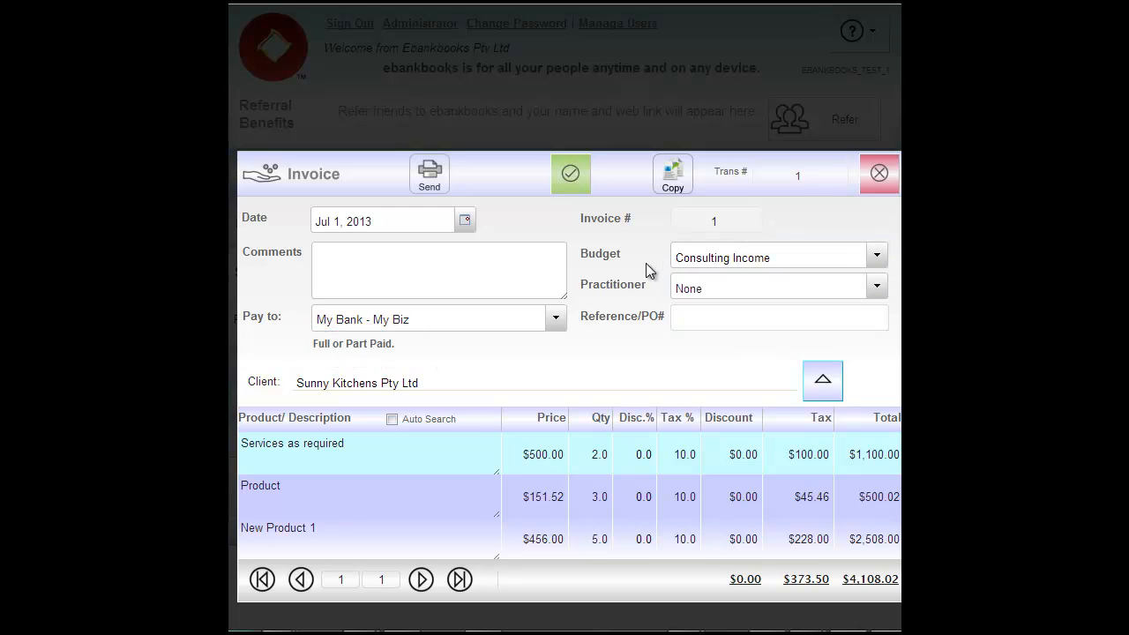
{"action": "left_click", "coordinate": [692, 326]}
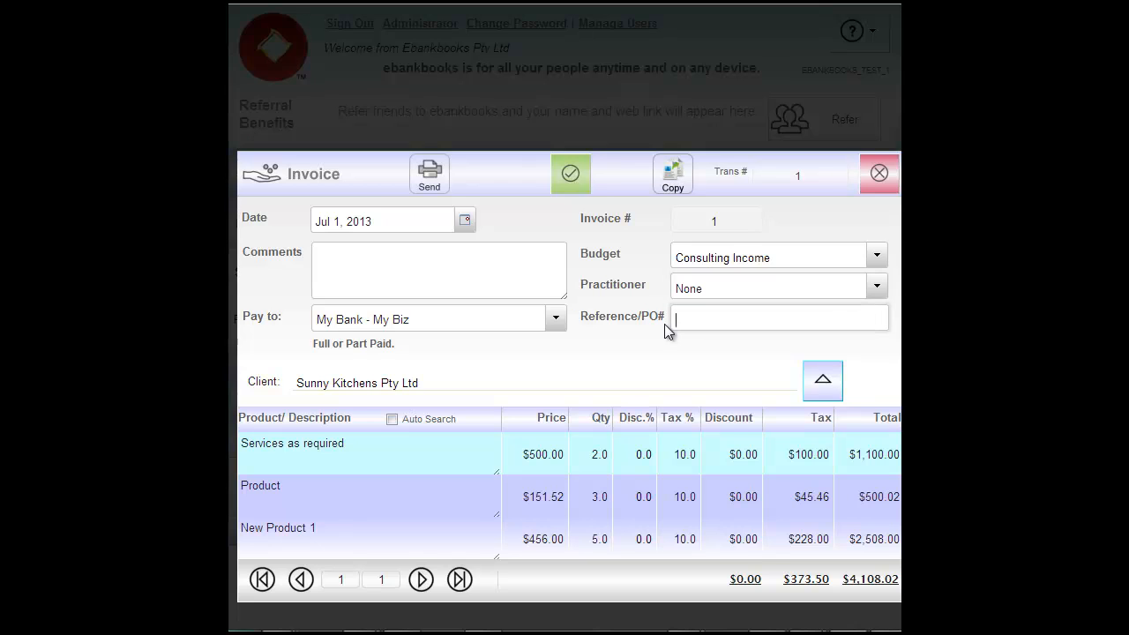
{"action": "left_click", "coordinate": [825, 386]}
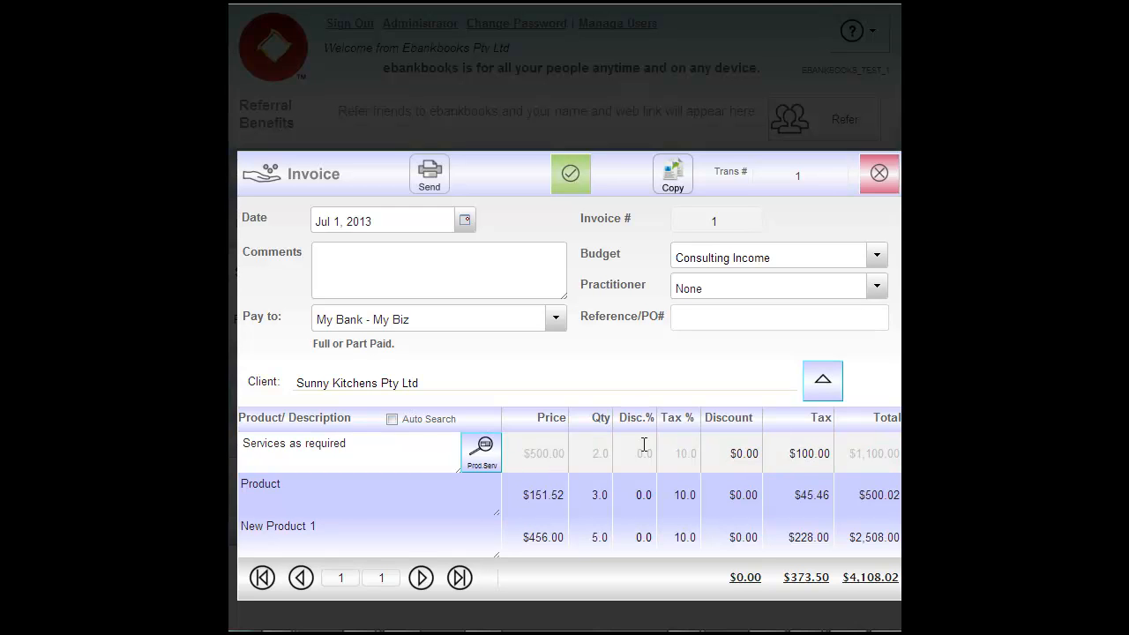
- Create Product 2, an Insurance service priced at $34.00, and assign it to the first invoice line
{"action": "left_click", "coordinate": [483, 466]}
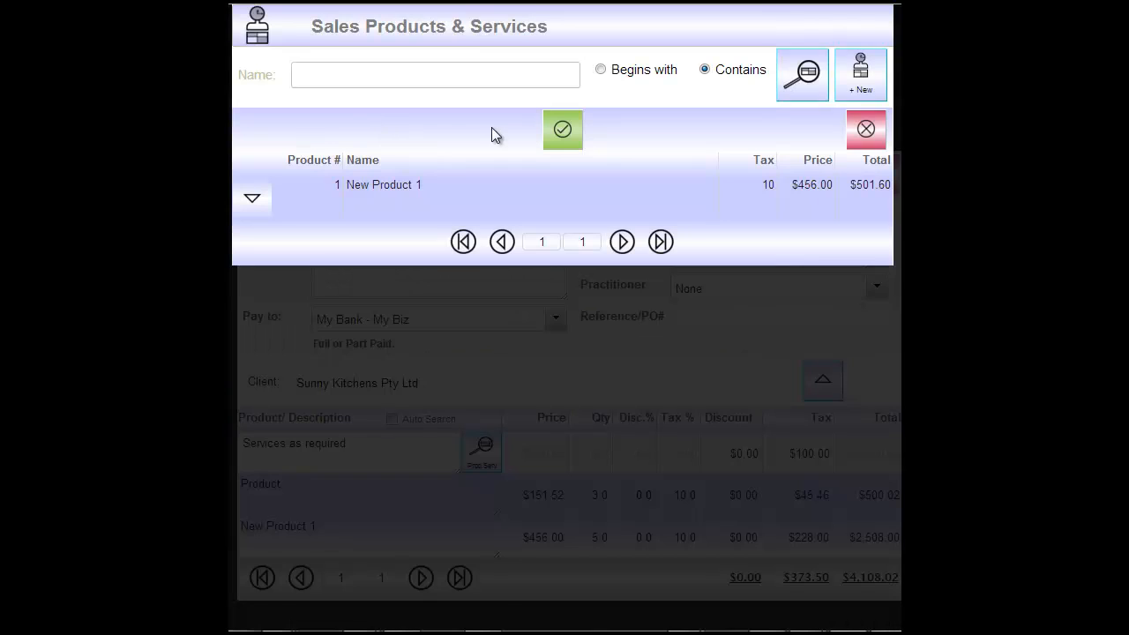
{"action": "left_click", "coordinate": [862, 77]}
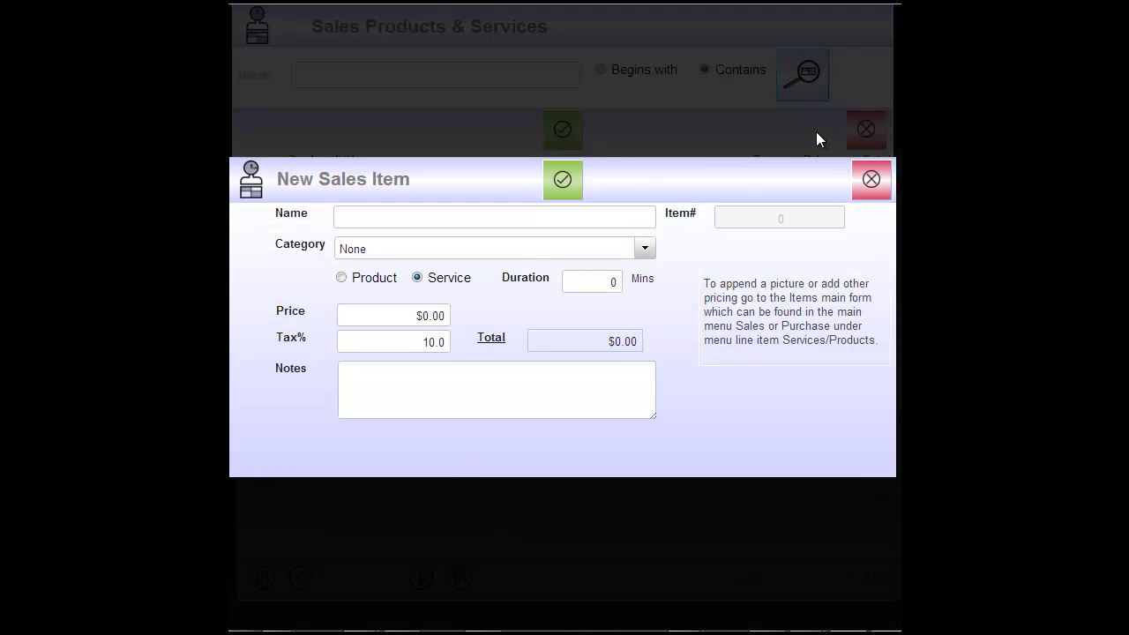
{"action": "type", "text": "Product 2"}
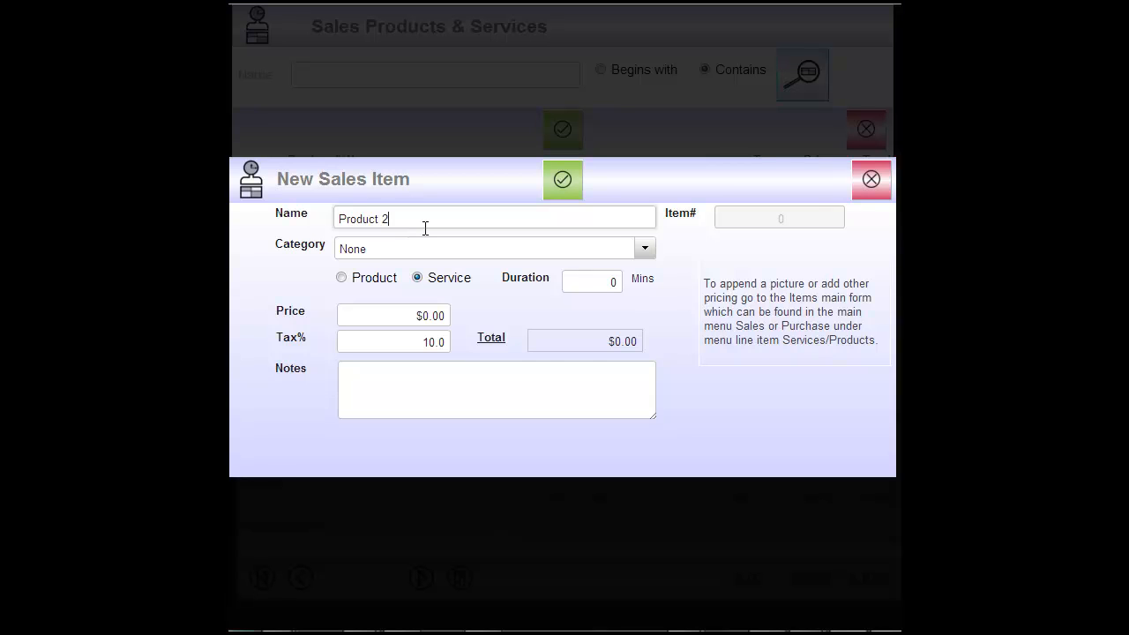
{"action": "left_click", "coordinate": [648, 249]}
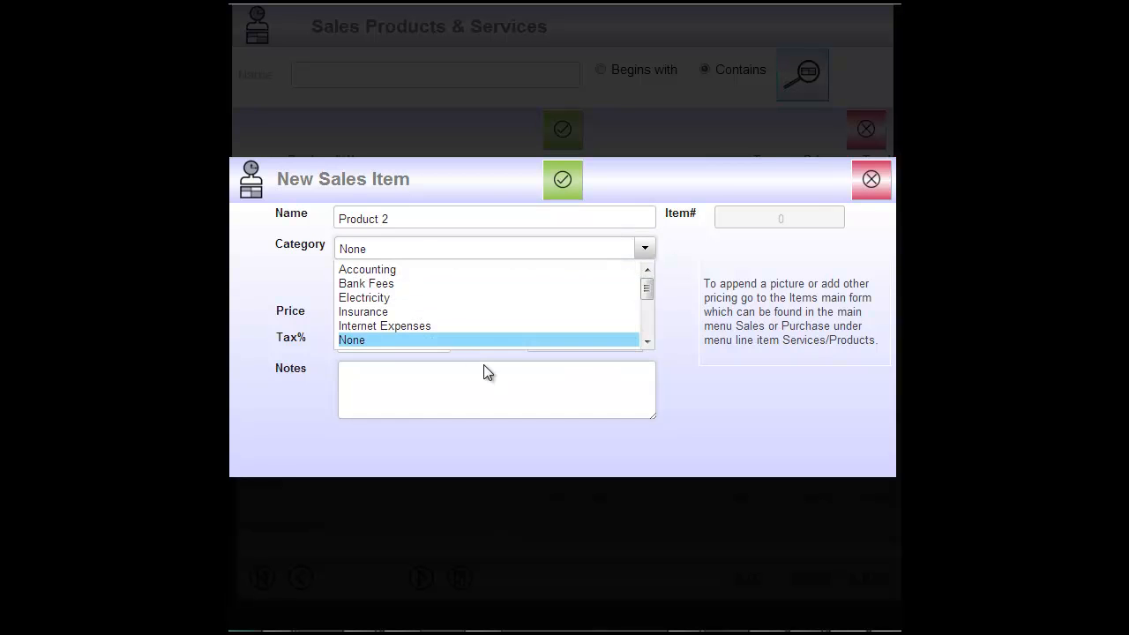
{"action": "left_click", "coordinate": [374, 312]}
{"action": "left_click", "coordinate": [425, 315]}
{"action": "type", "text": "34"}
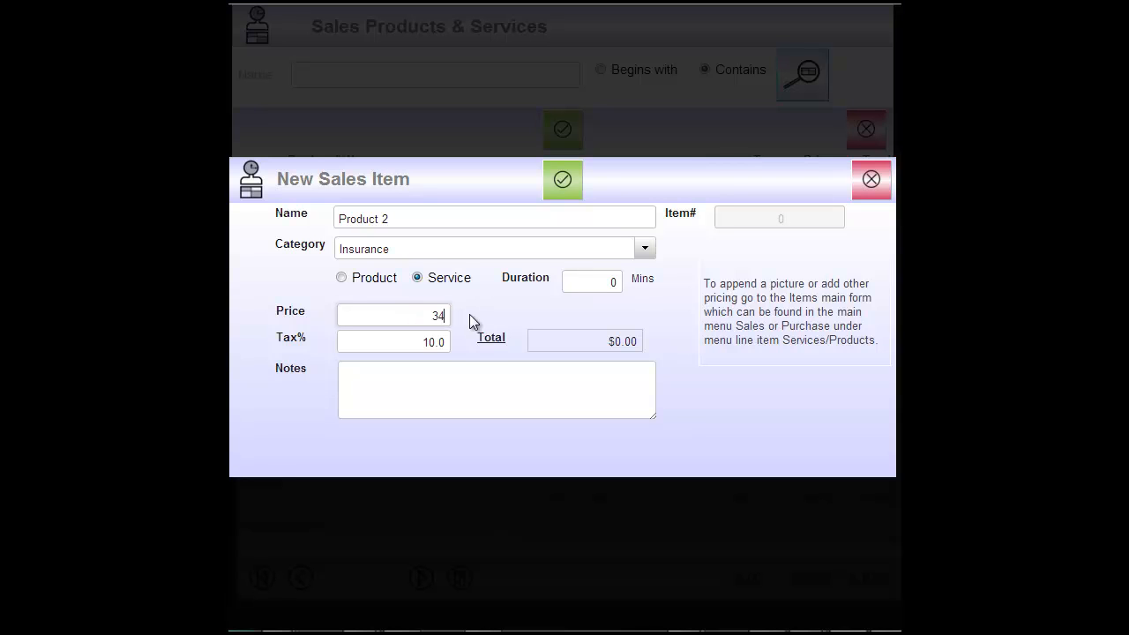
{"action": "key", "text": "Tab"}
{"action": "left_click", "coordinate": [562, 181]}
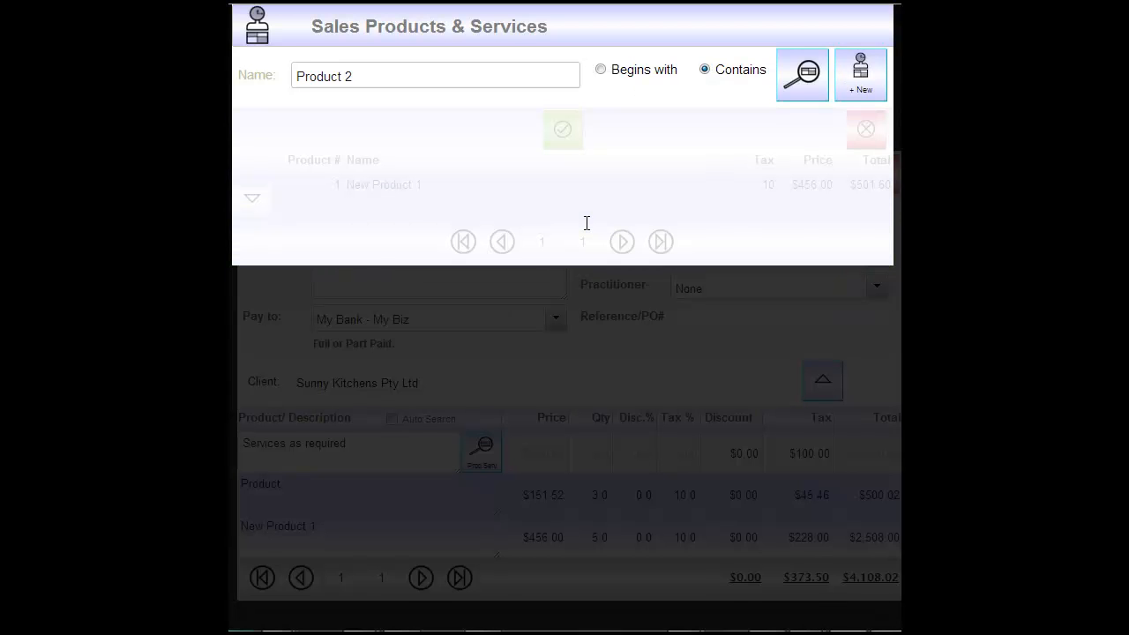
{"action": "left_click", "coordinate": [562, 144]}
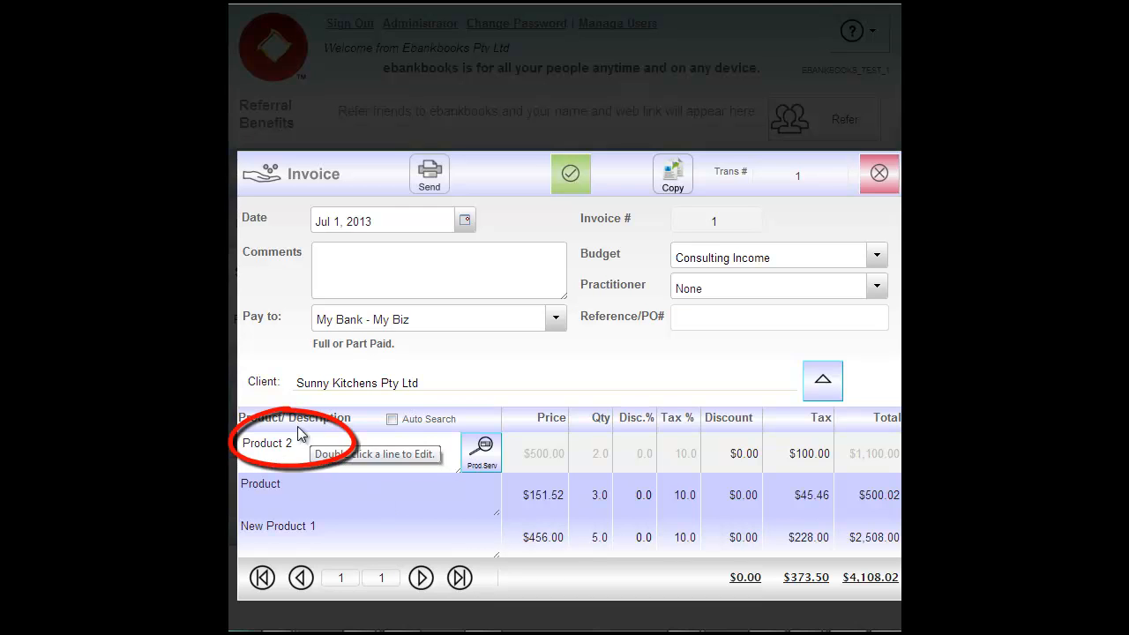
- Rename the second line to 'Product 333', then save invoice 1 and dismiss the confirmation
{"action": "double_click", "coordinate": [291, 482]}
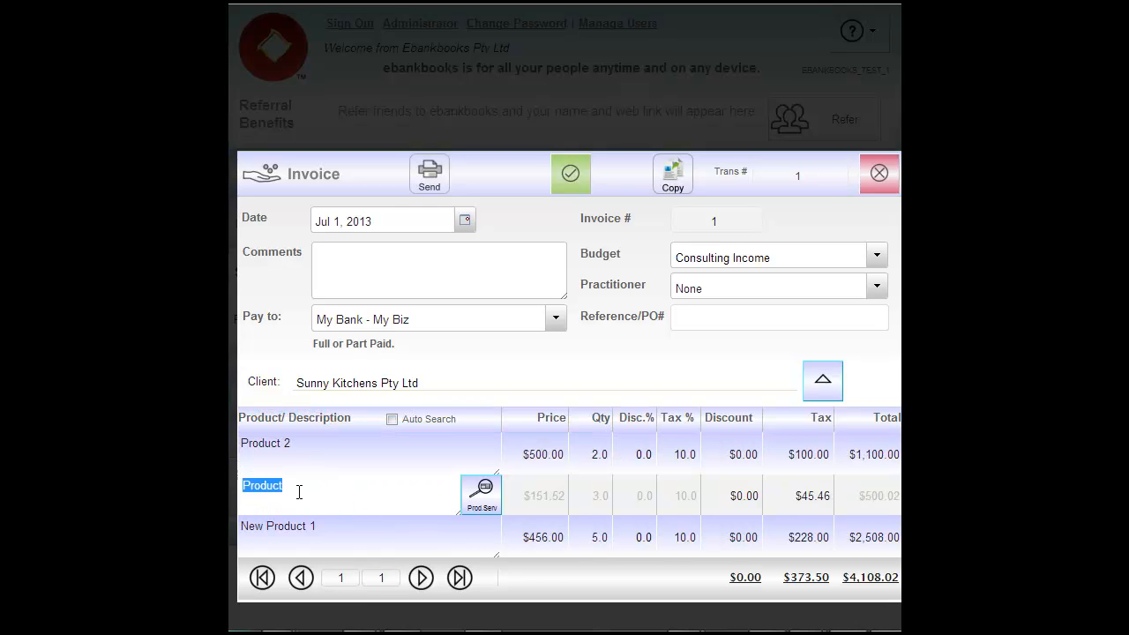
{"action": "left_click", "coordinate": [295, 488]}
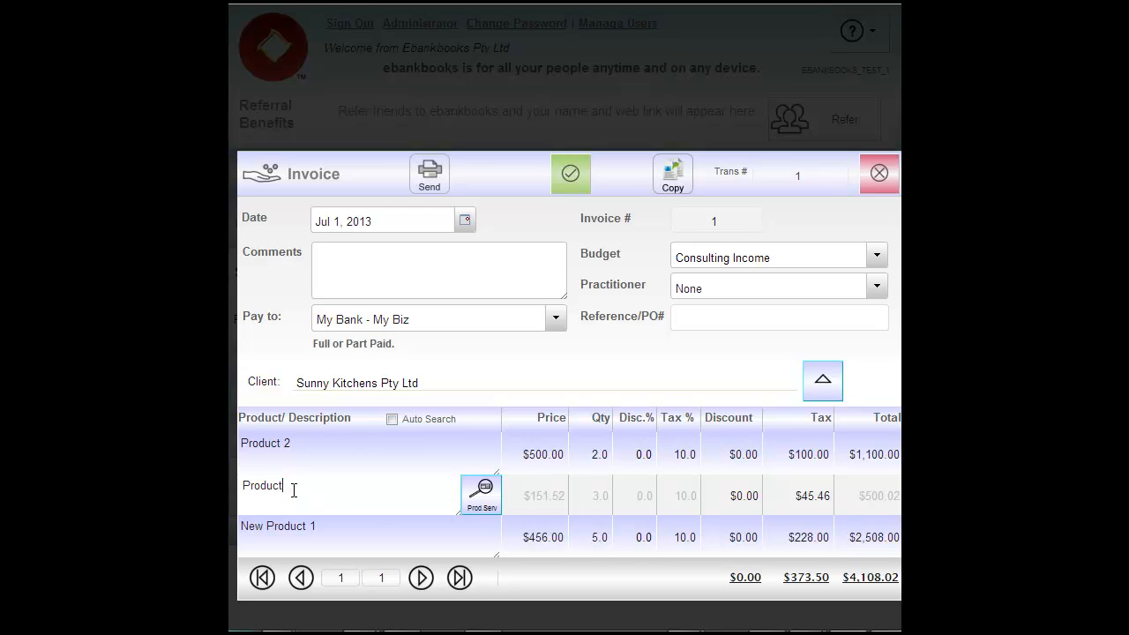
{"action": "type", "text": "333"}
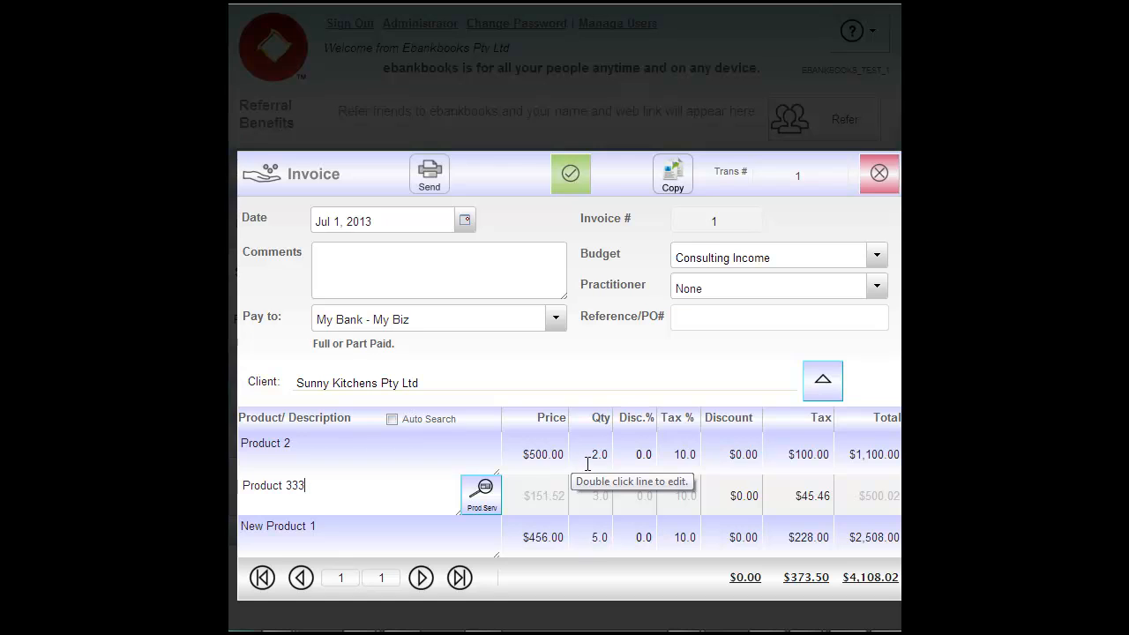
{"action": "left_click", "coordinate": [575, 177]}
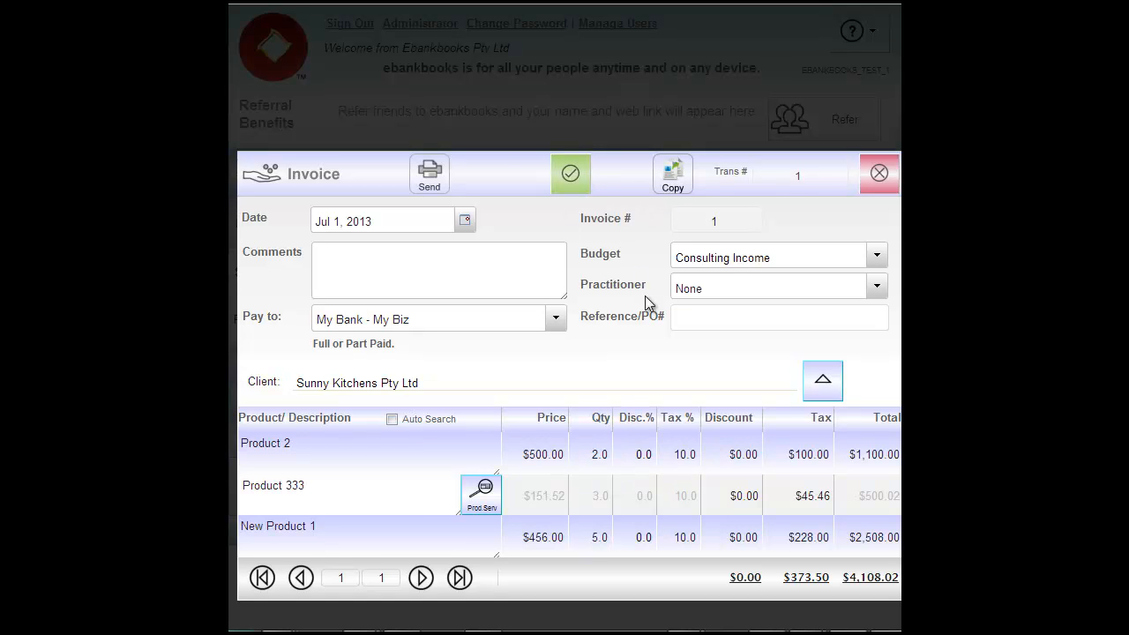
{"action": "left_click", "coordinate": [675, 323]}
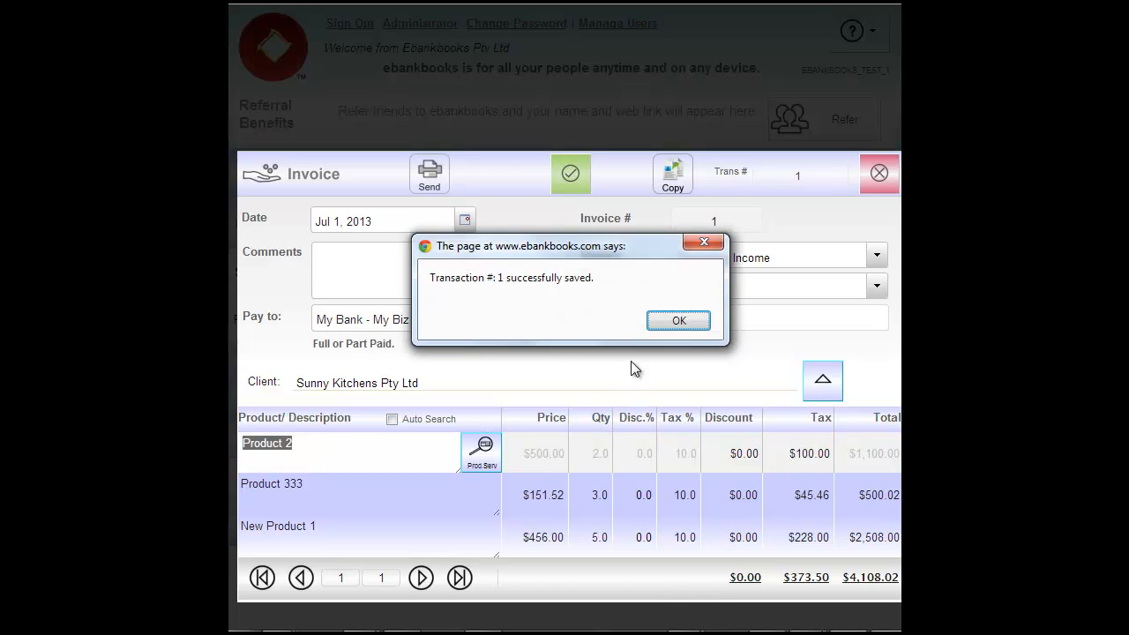
{"action": "key", "text": "Return"}
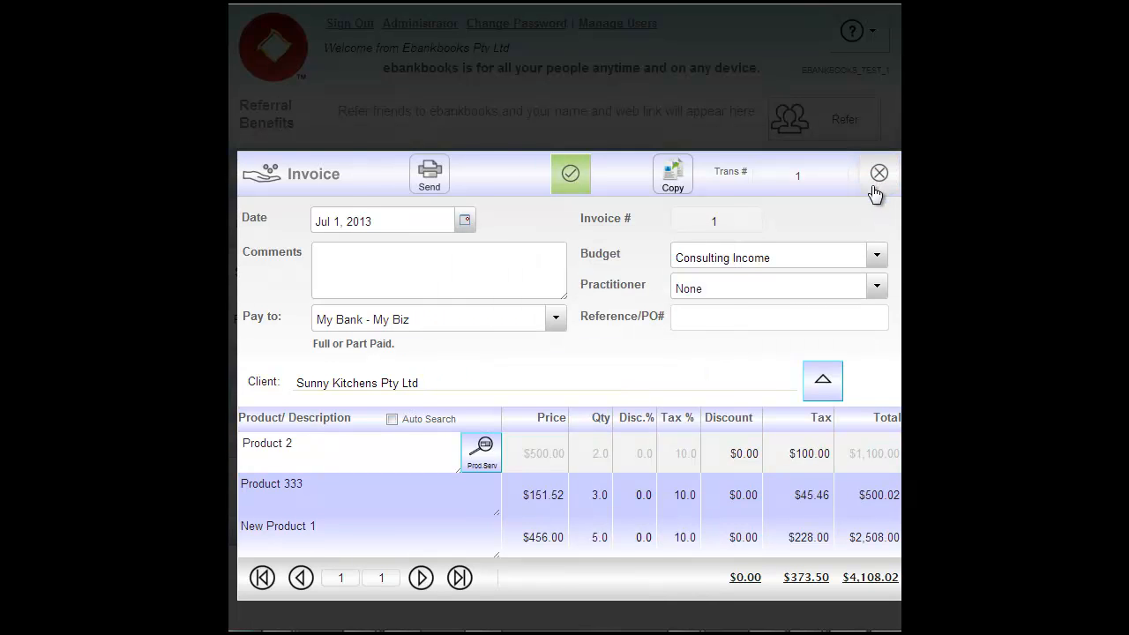
- Close invoice 1 and return to the Invoices list, which shows unpaid invoice 2 for Sunny Kitchens
{"action": "left_click", "coordinate": [877, 186]}
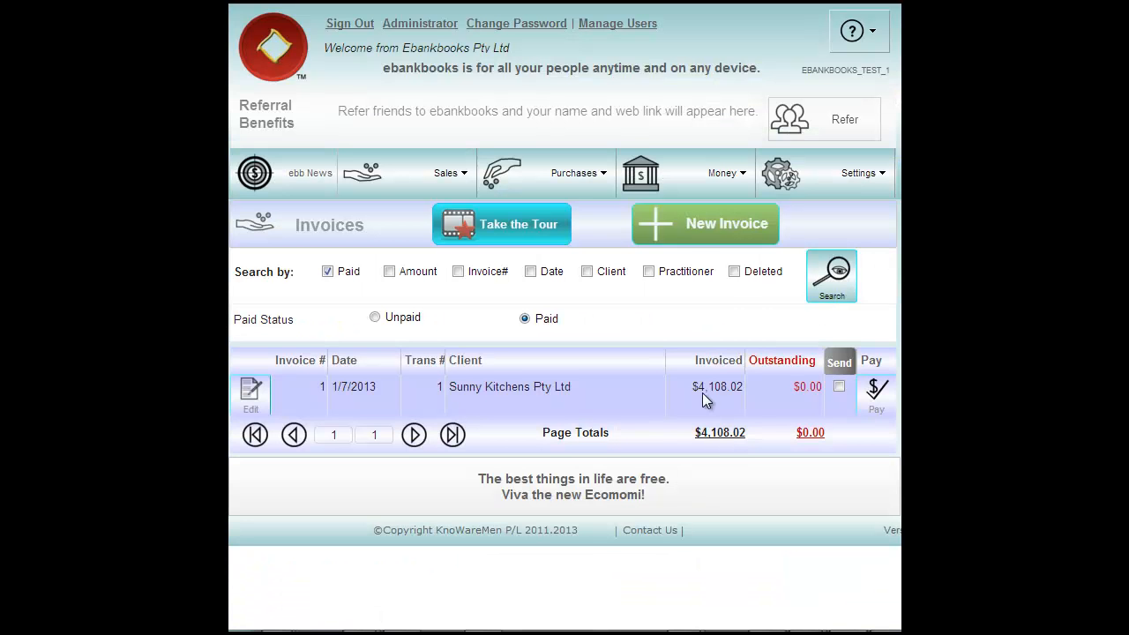